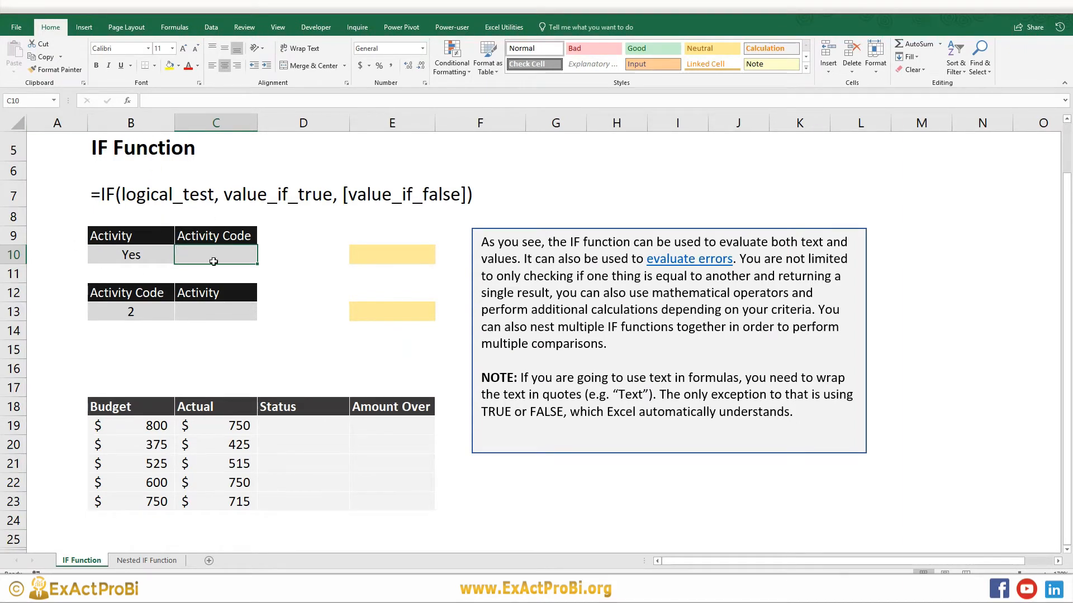
Step: Enter an IF formula in C10 that returns 1 when B10 equals "Yes" and 2 otherwise
text(=if()
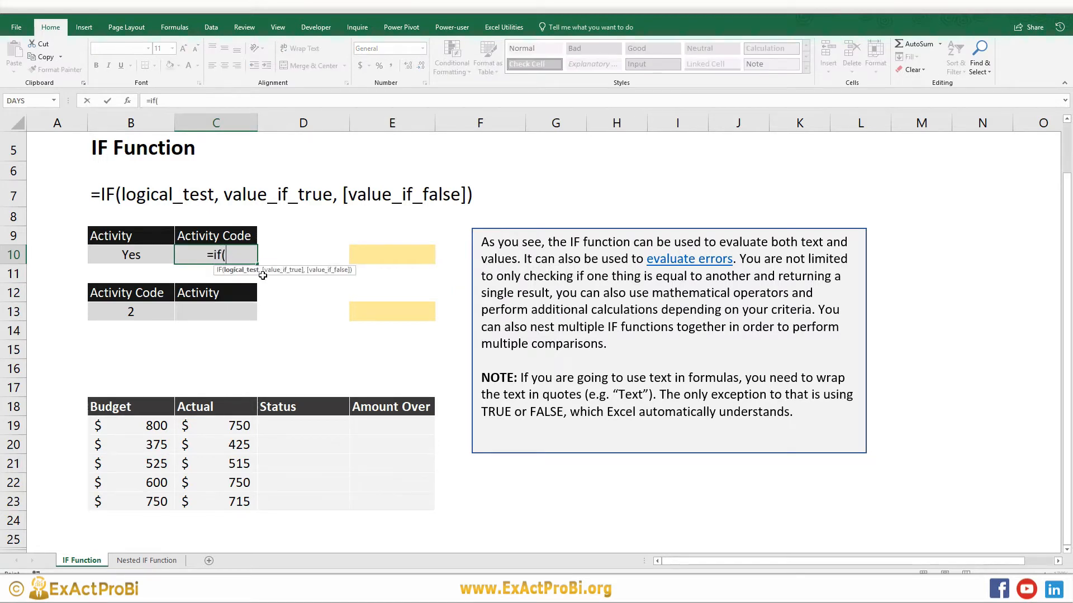
click(132, 253)
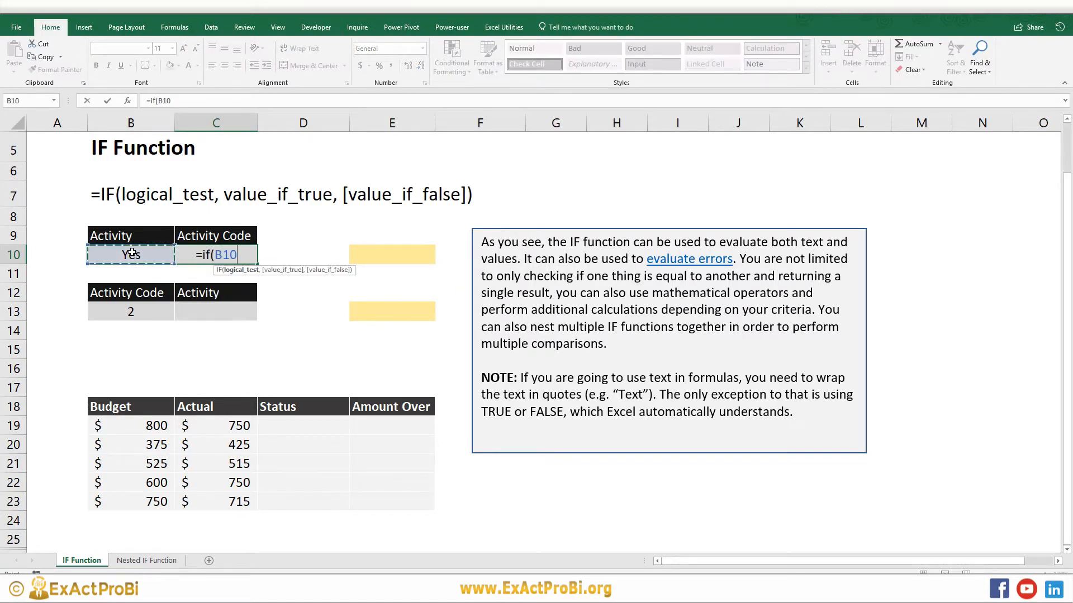
text(=)
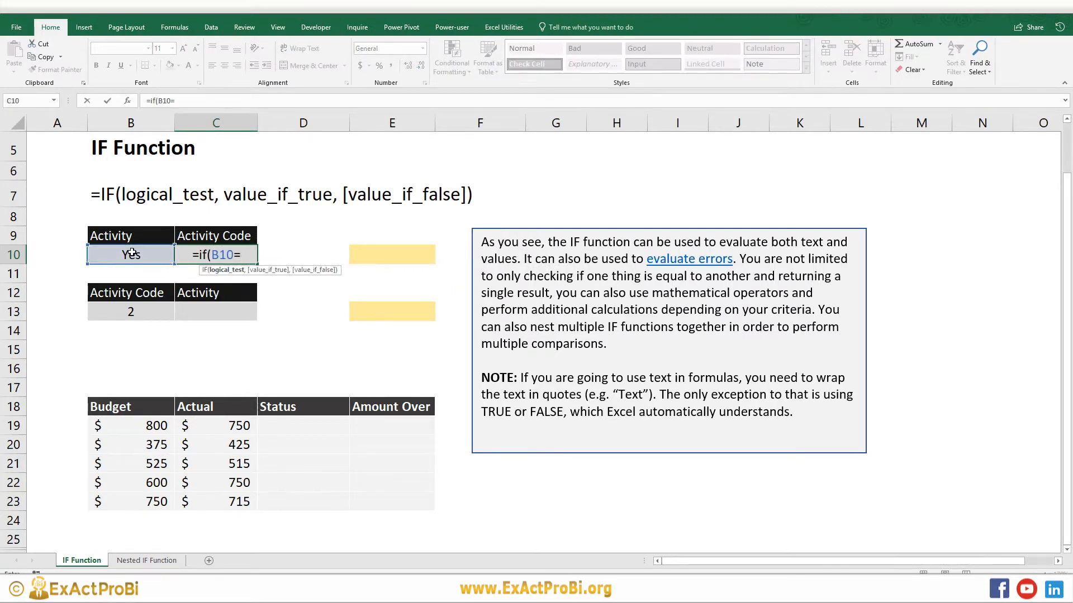
text("Yes)
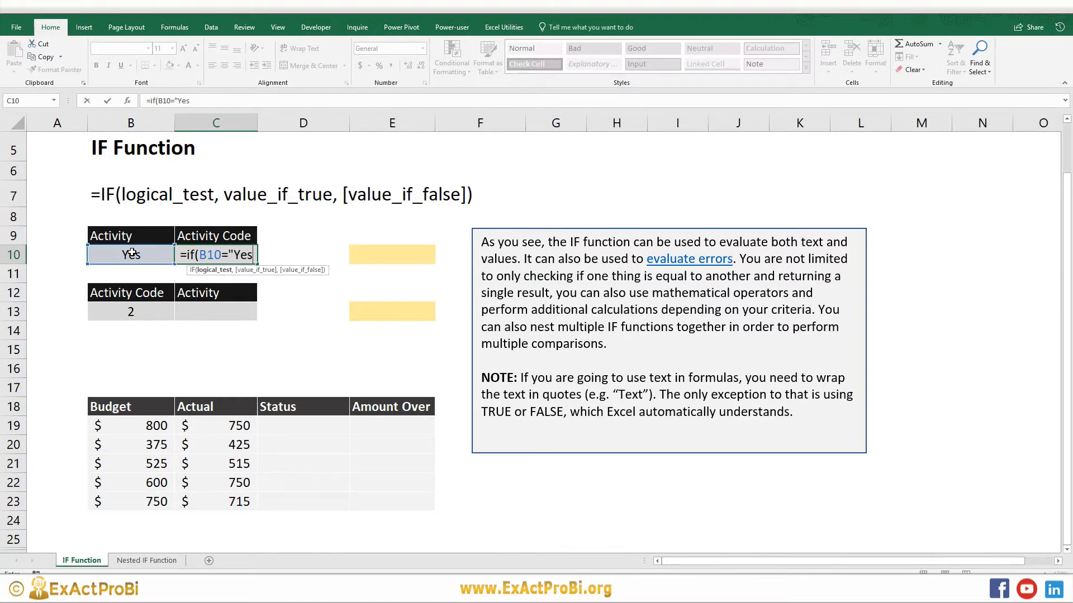
text(",1,2)
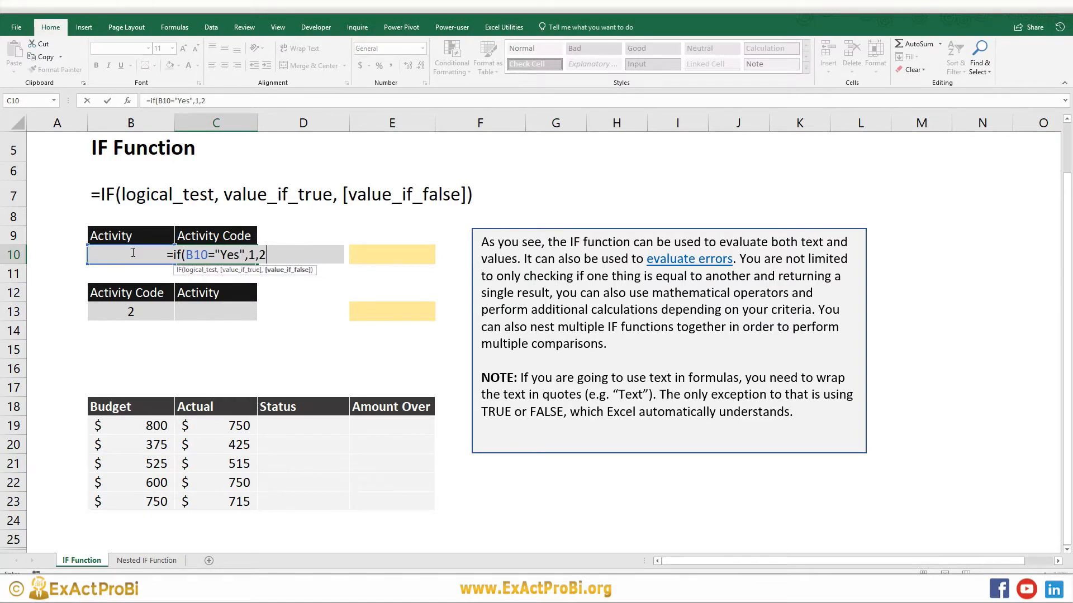
text())
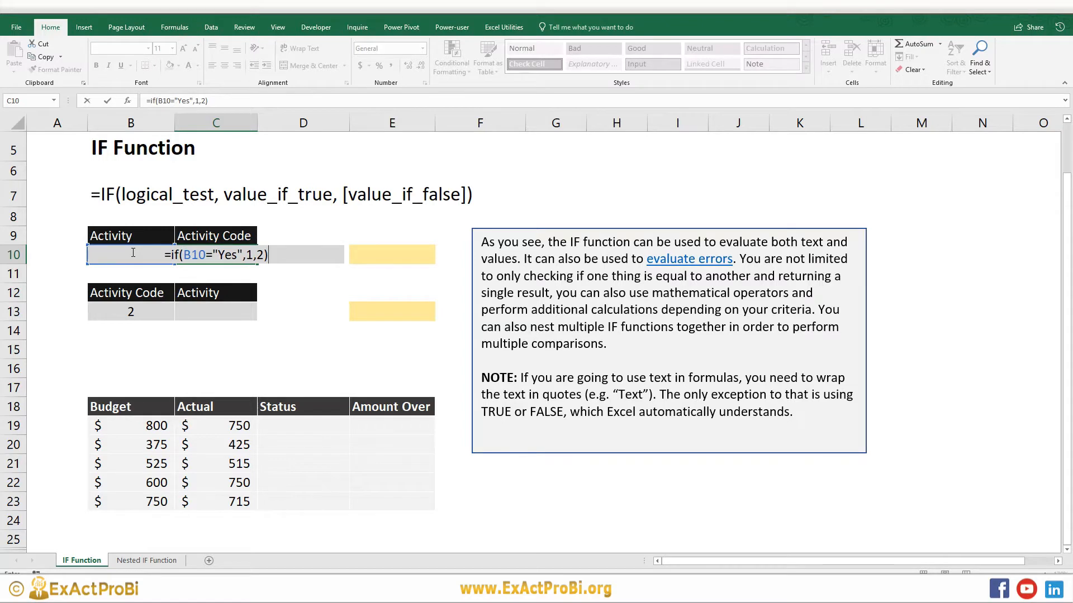
key(ctrl+Return)
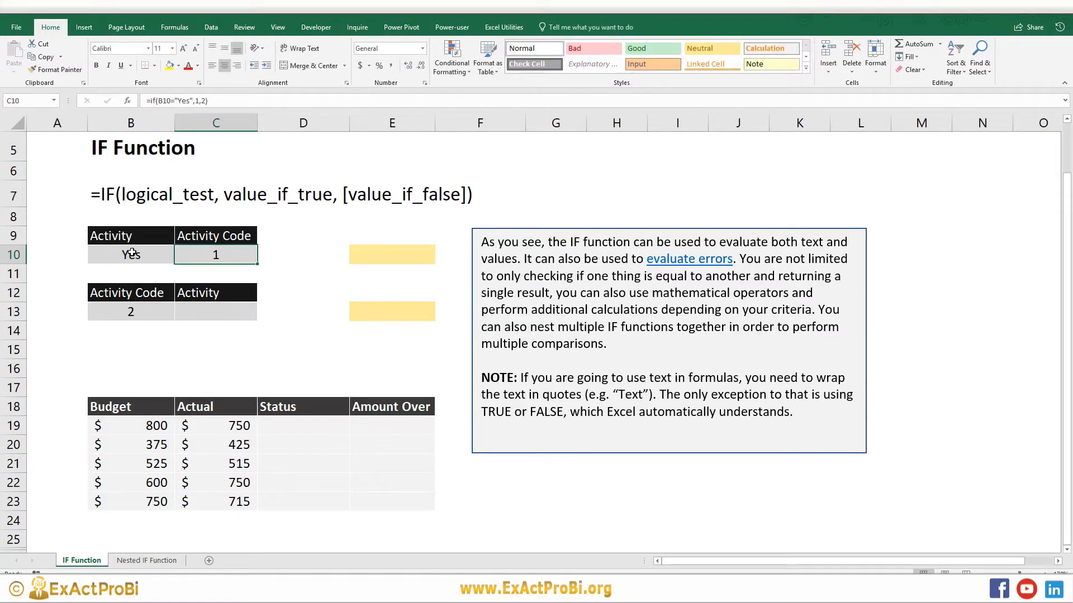
click(131, 253)
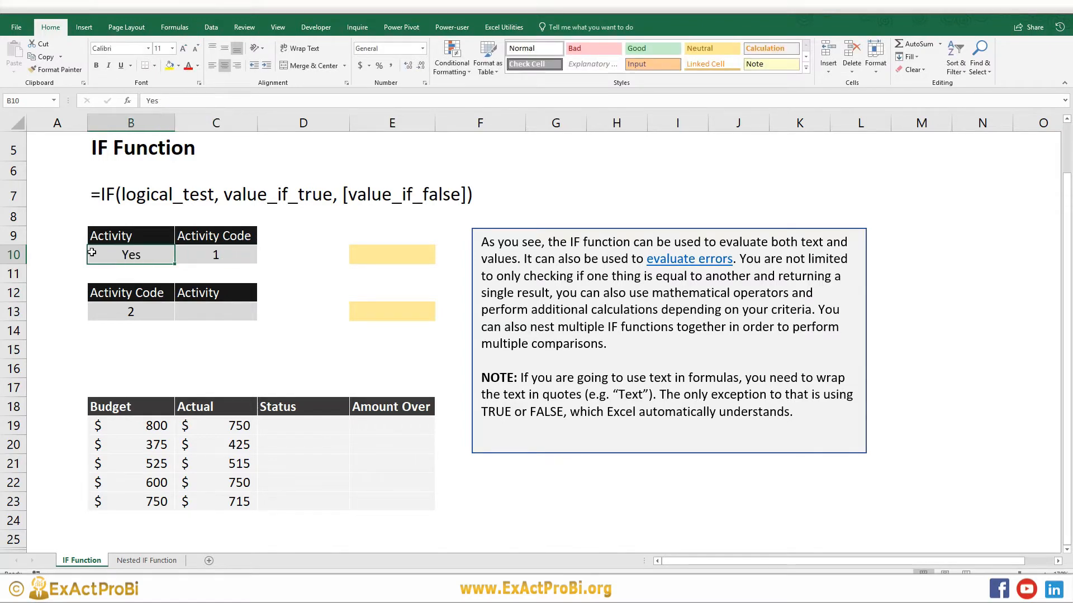
click(214, 254)
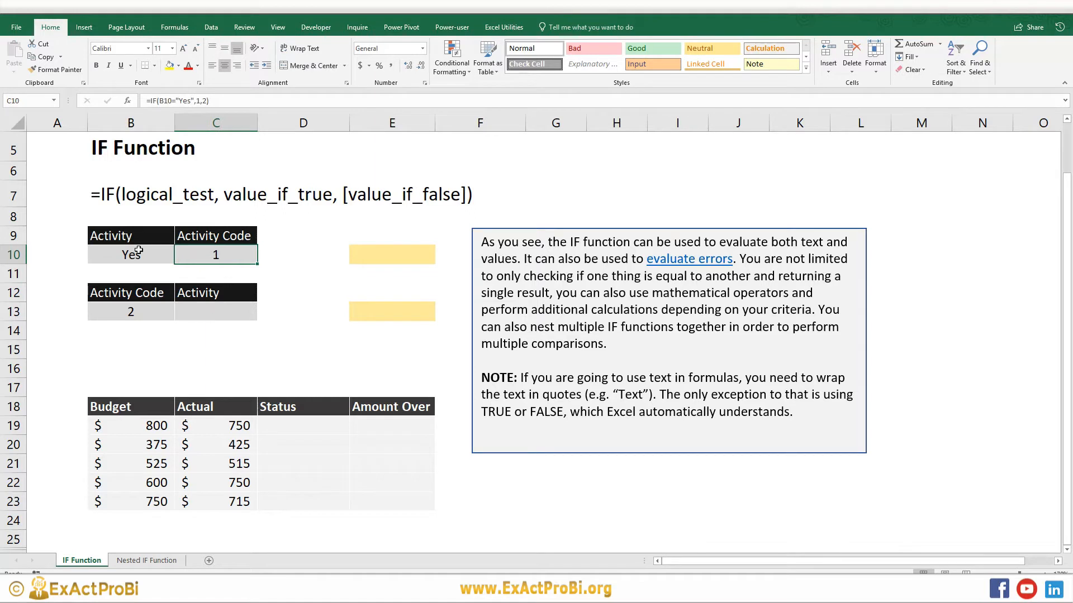
Step: Enter an IF formula in C13 that returns "Yes" when B13 equals 2 and "No" otherwise
click(207, 310)
text(=if()
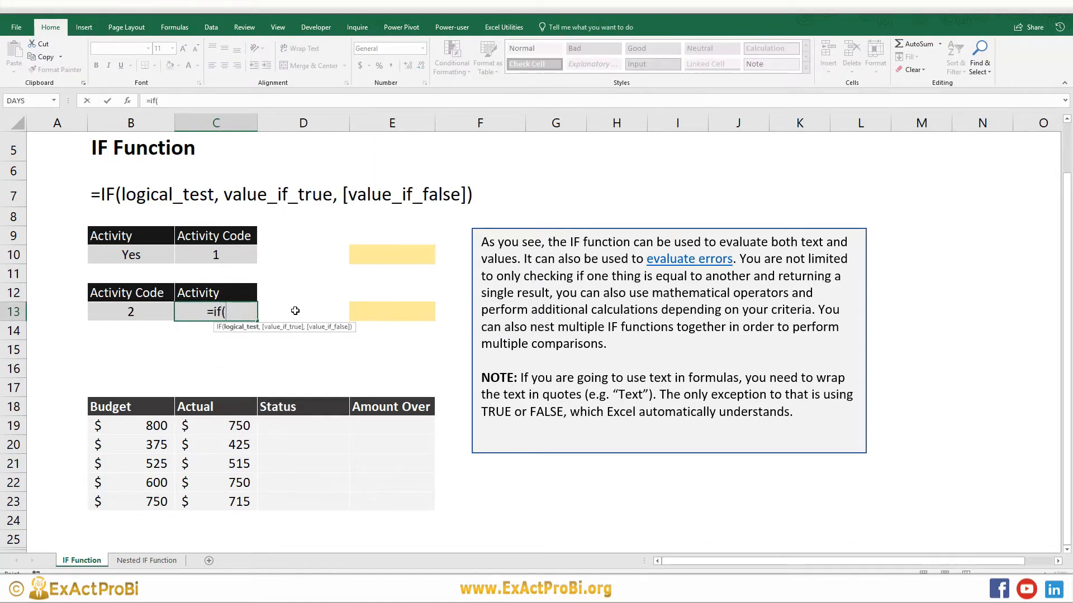
click(140, 314)
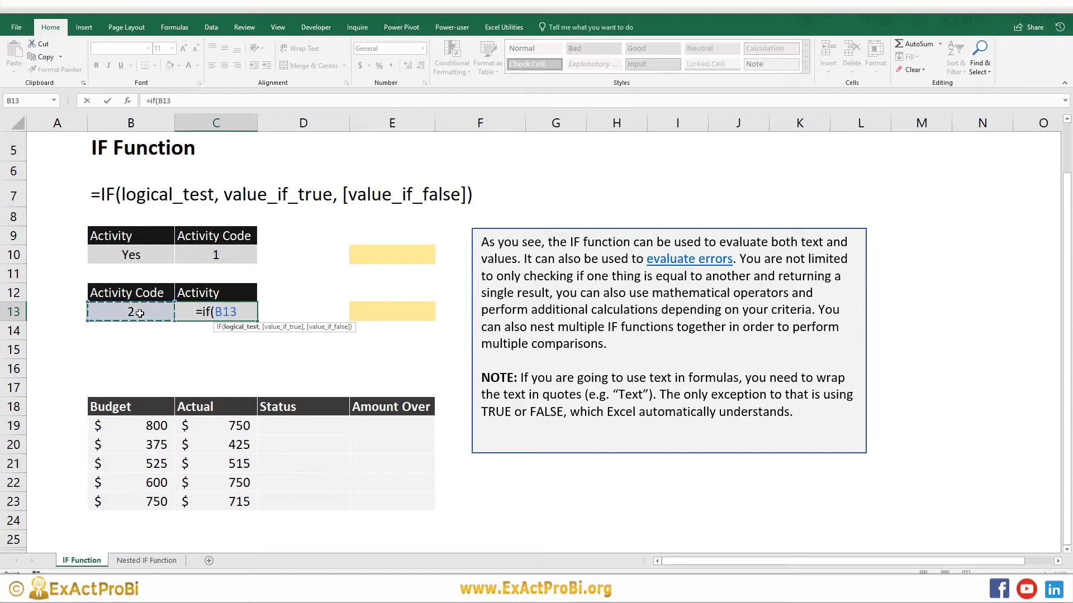
text(=2)
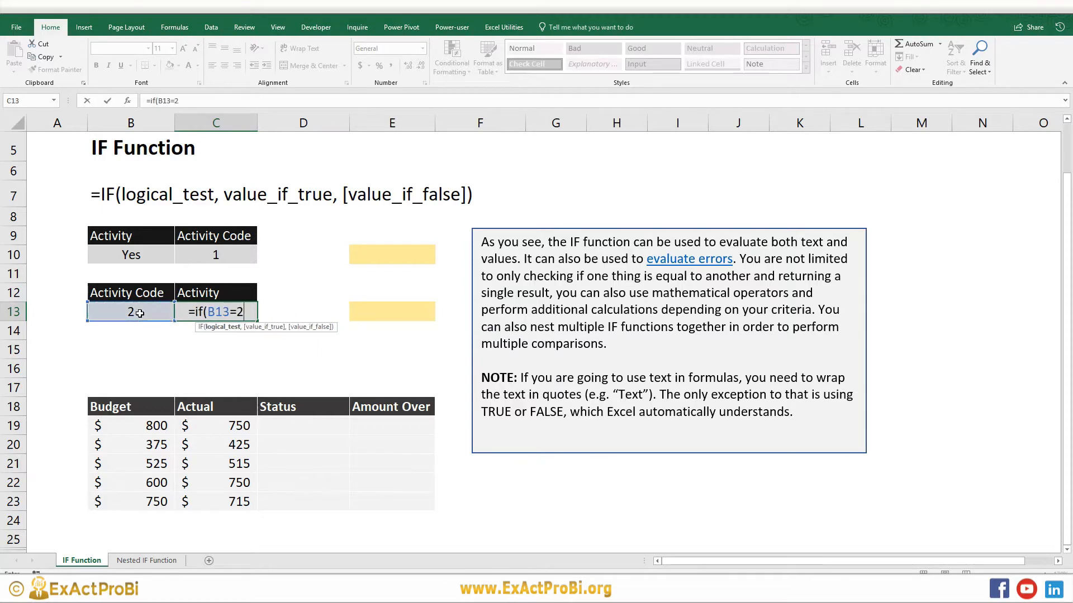
text(,)
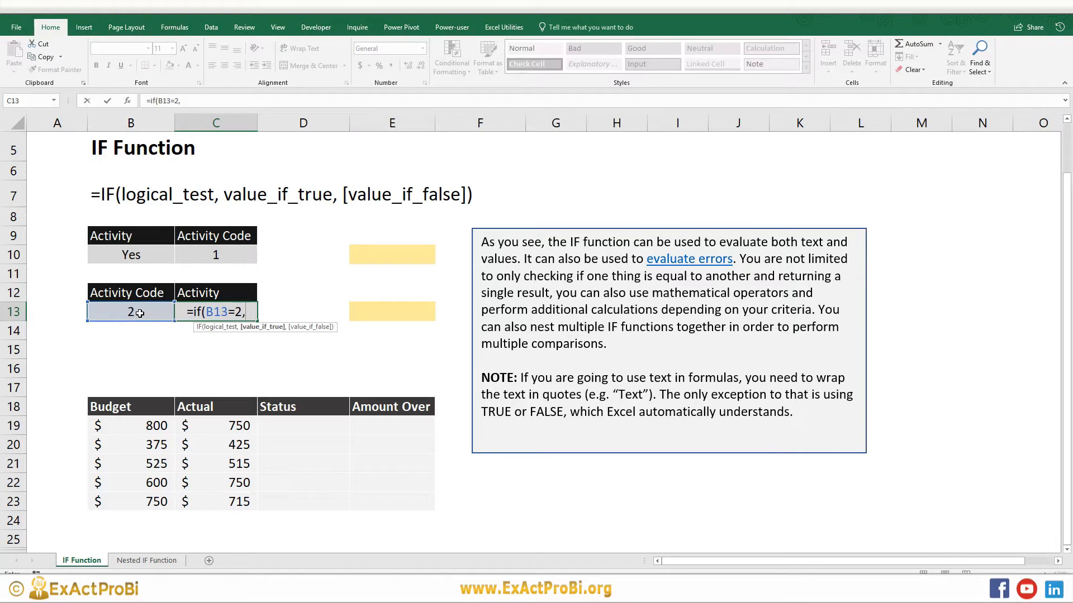
text("Yes", )
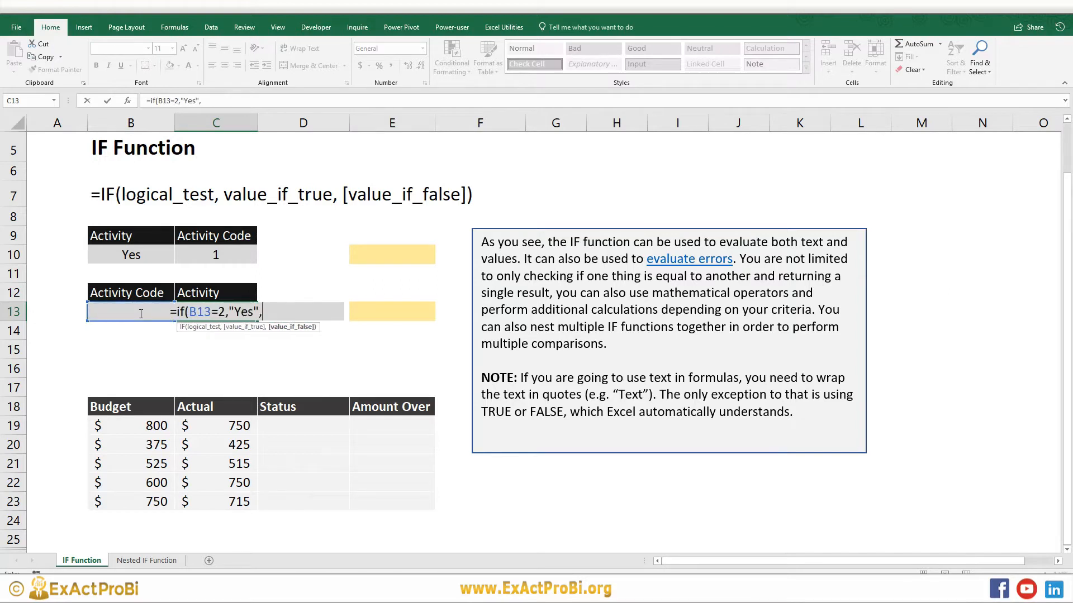
text("Nop)
key(BackSpace)
key(BackSpace)
key(BackSpace)
key(BackSpace)
key(BackSpace)
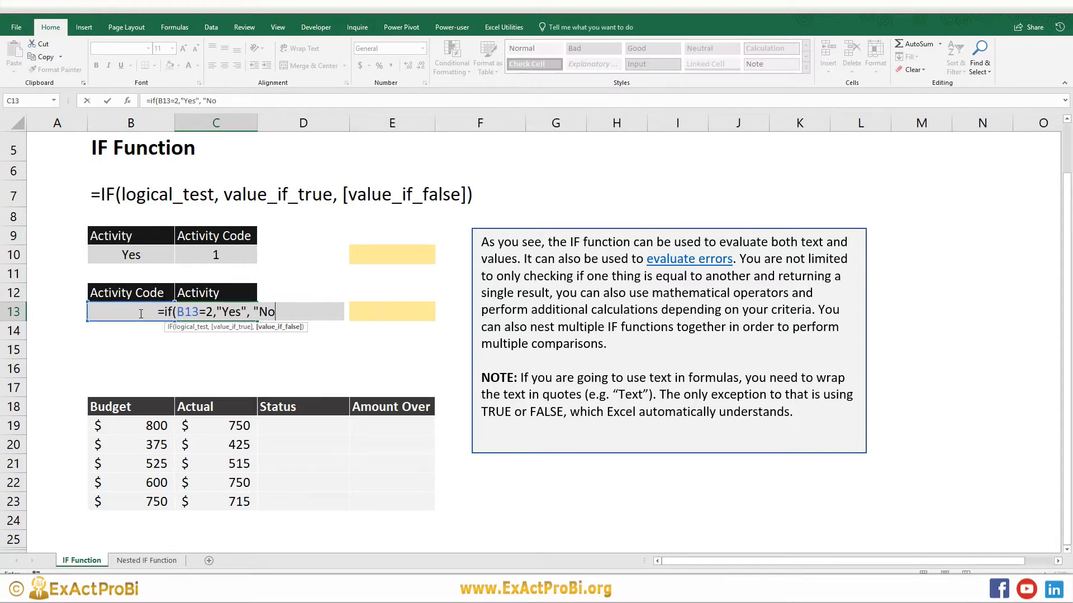
text("N)
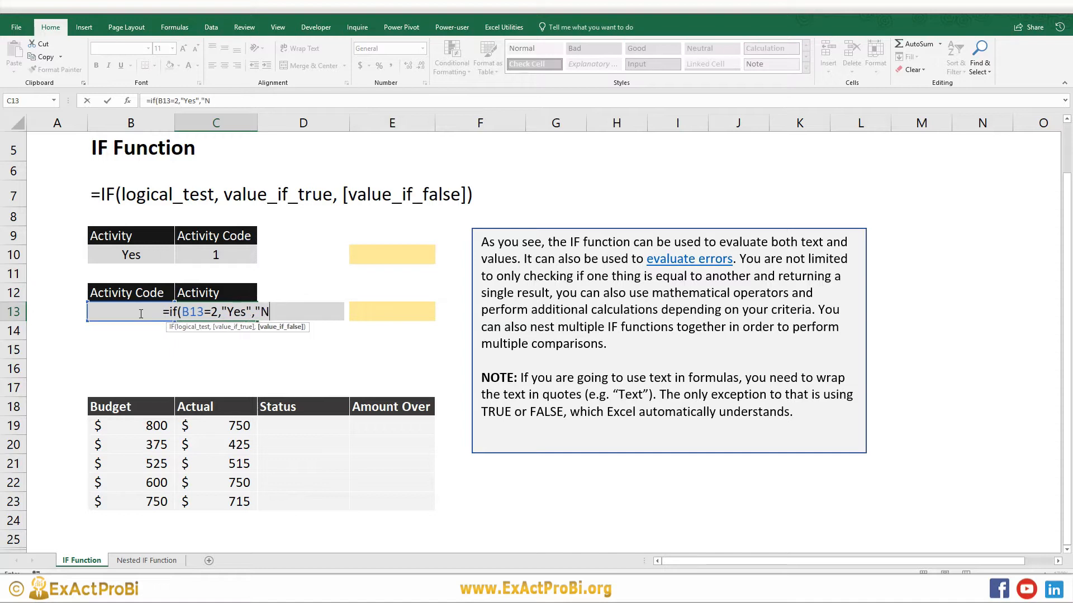
text(o"))
key(ctrl+Return)
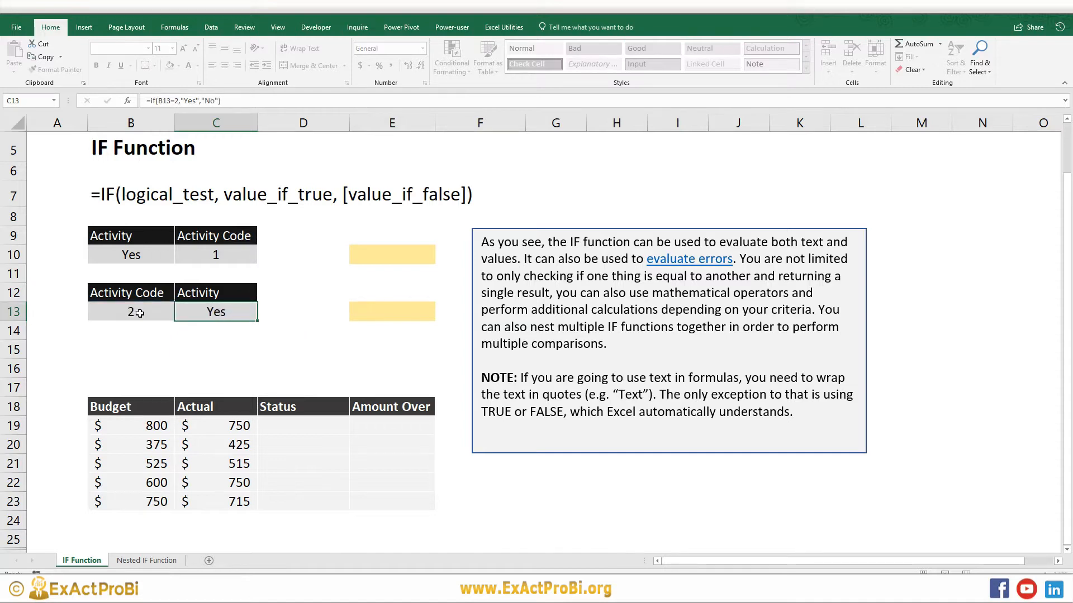
click(157, 313)
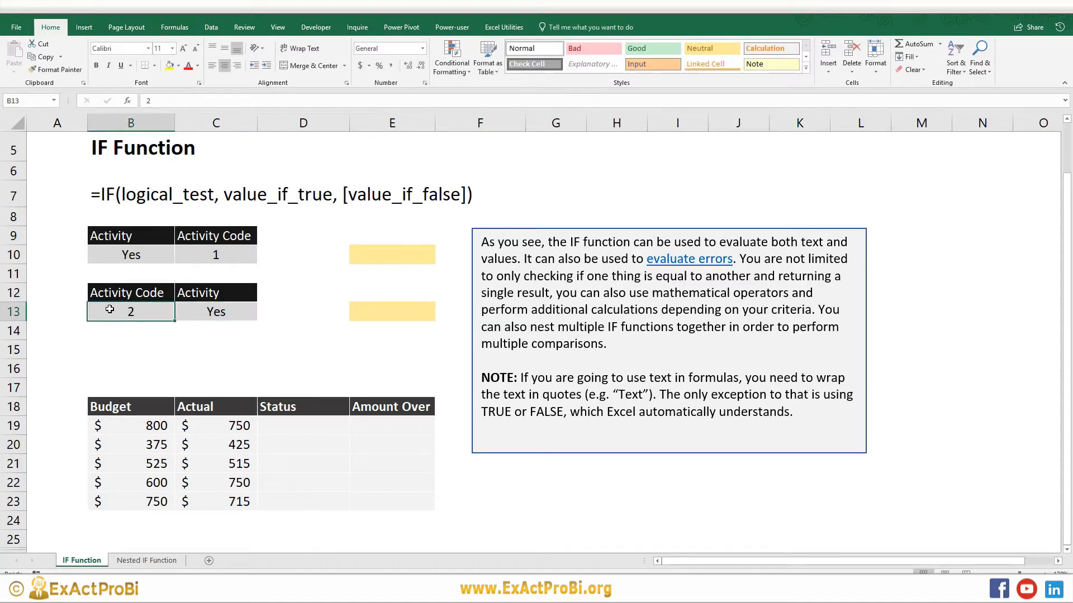
click(218, 314)
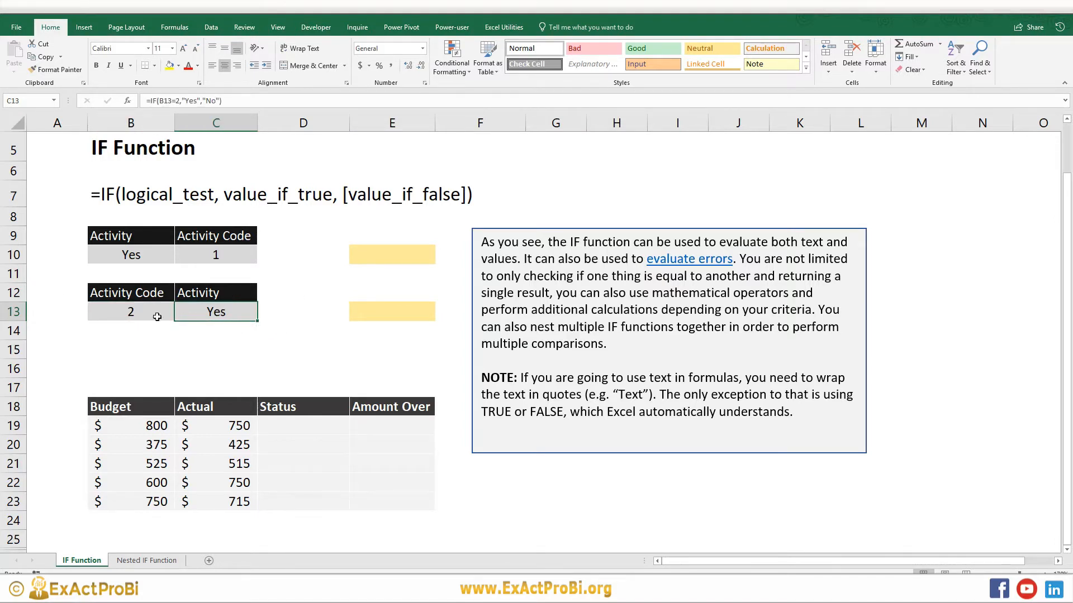
Step: Test the C13 formula by setting the activity code in B13 to 1, 3 and 0, and restore it to 2
click(126, 313)
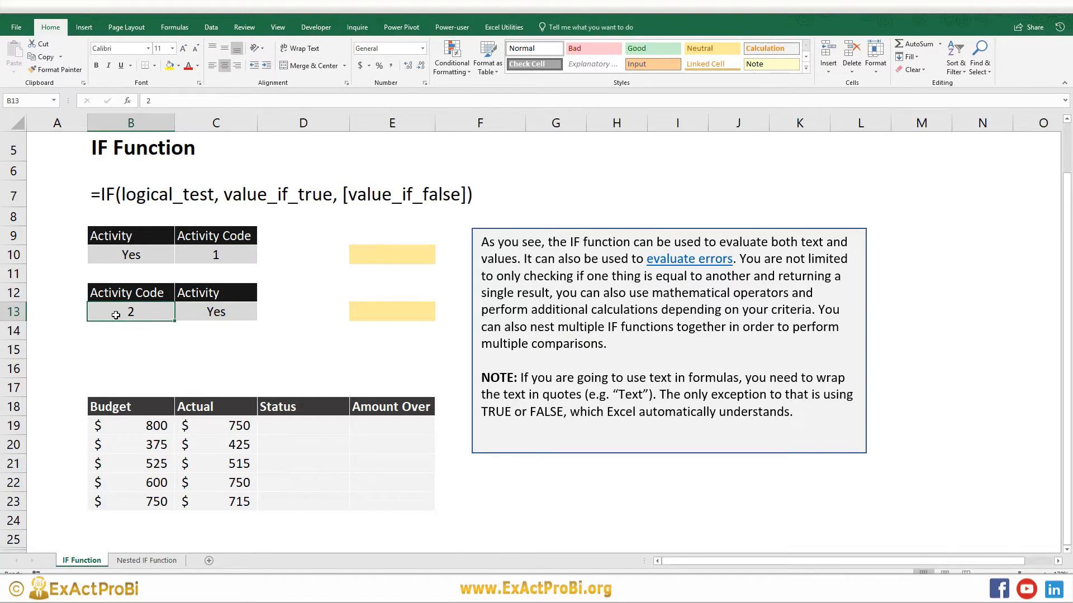
text(1)
key(ctrl+Return)
text(3)
key(ctrl+Return)
text(0)
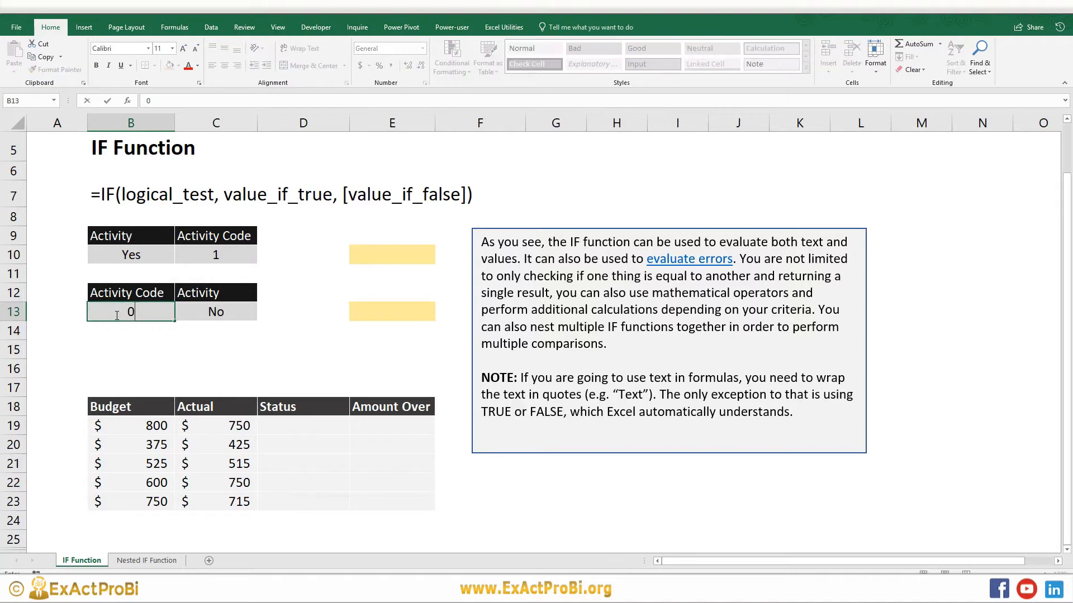
key(ctrl+Return)
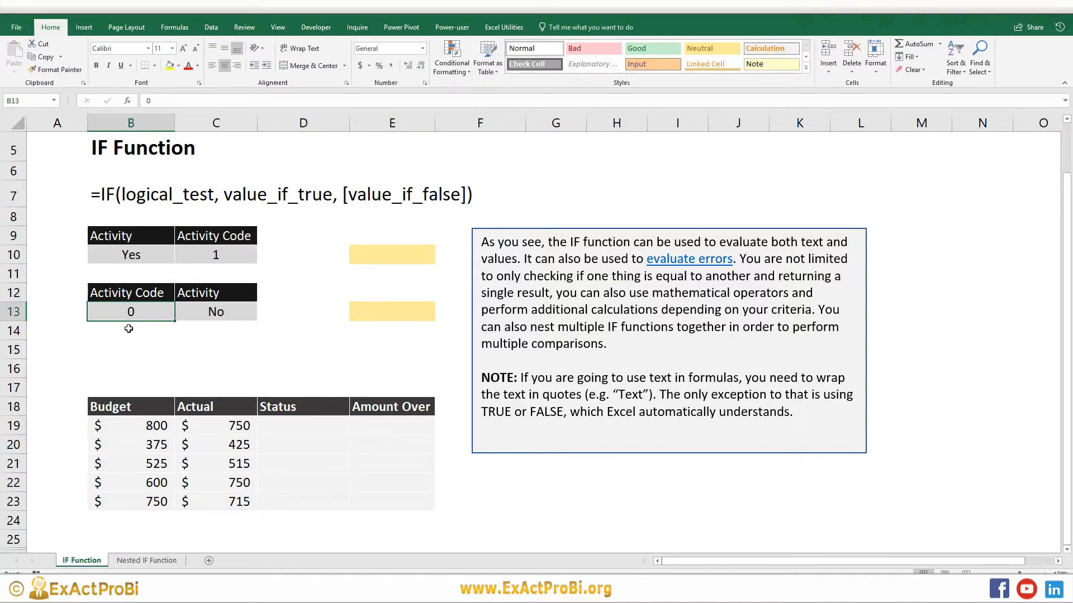
text(2)
key(ctrl+Return)
Step: Test the C10 formula by setting the activity in B10 to No and Yeeah, and restore it to Yes
click(216, 312)
click(215, 255)
click(140, 255)
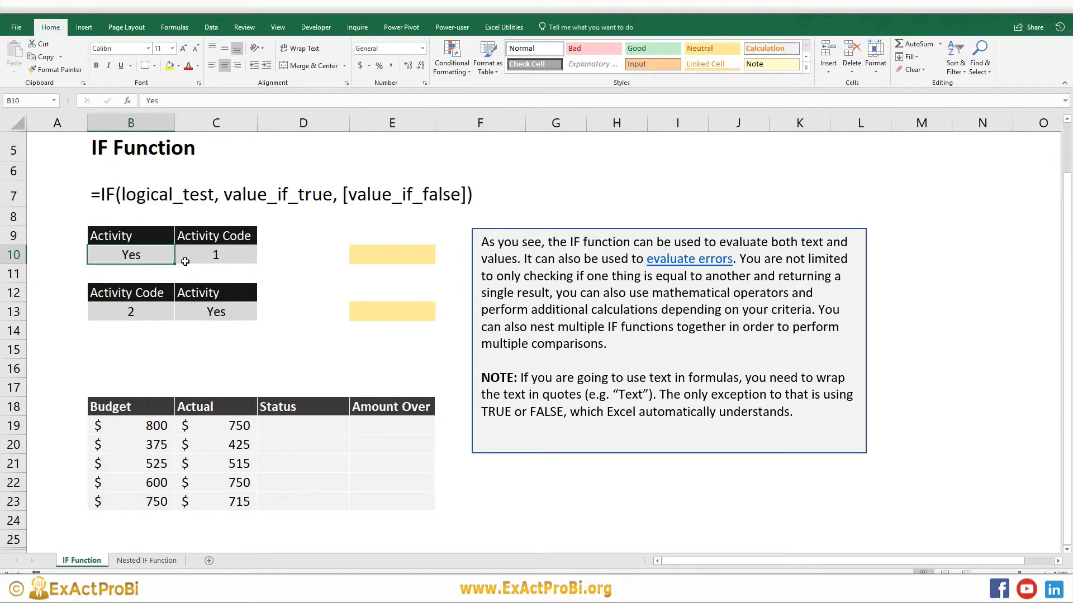
text(No)
key(ctrl+Return)
text(Yes)
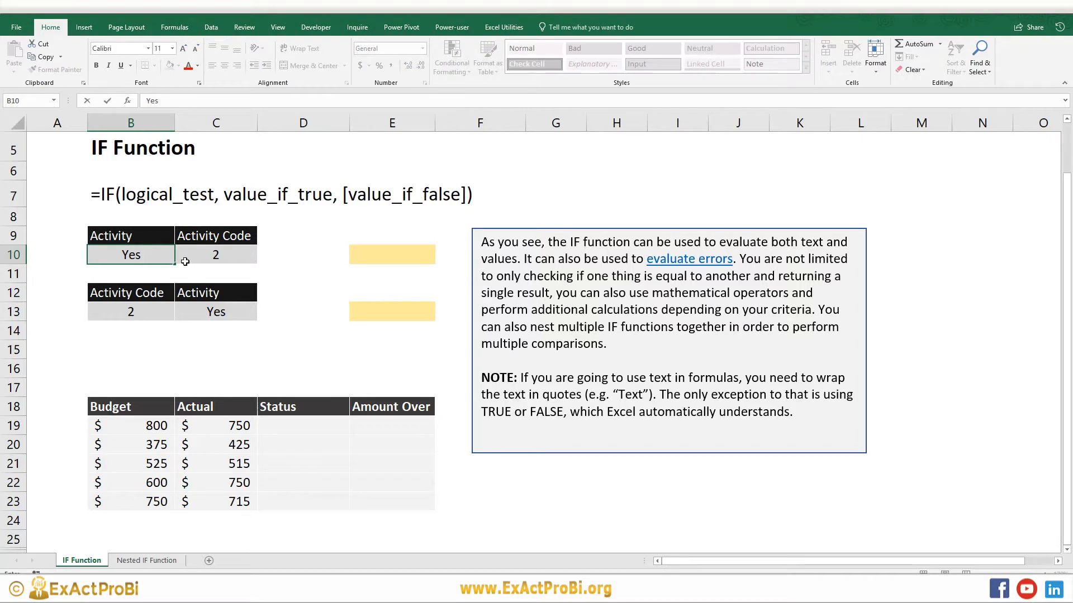
key(BackSpace)
text(eah)
key(ctrl+Return)
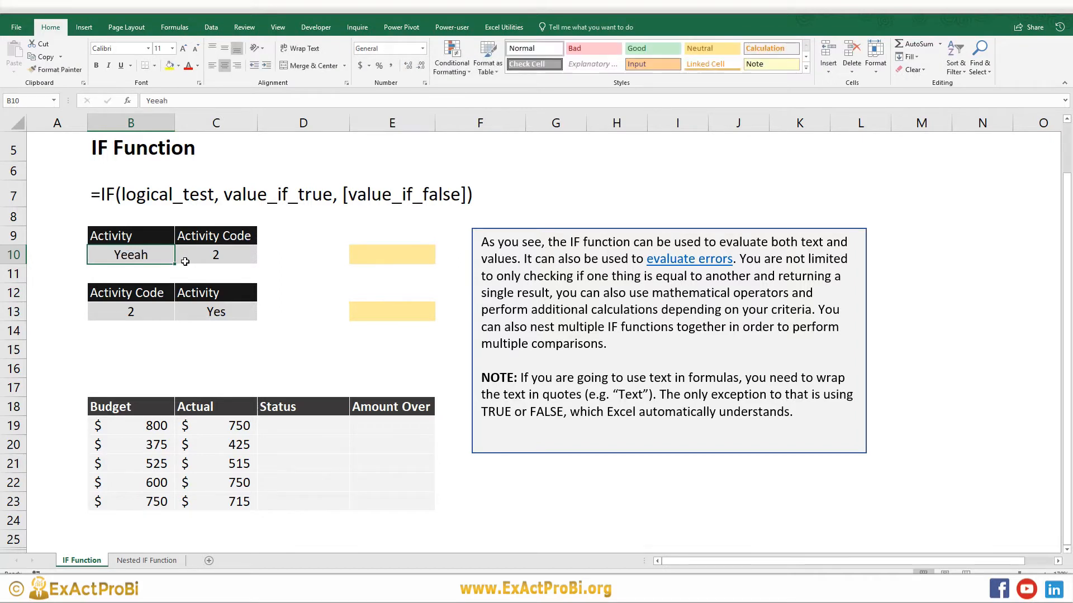
text(Yes)
key(ctrl+Return)
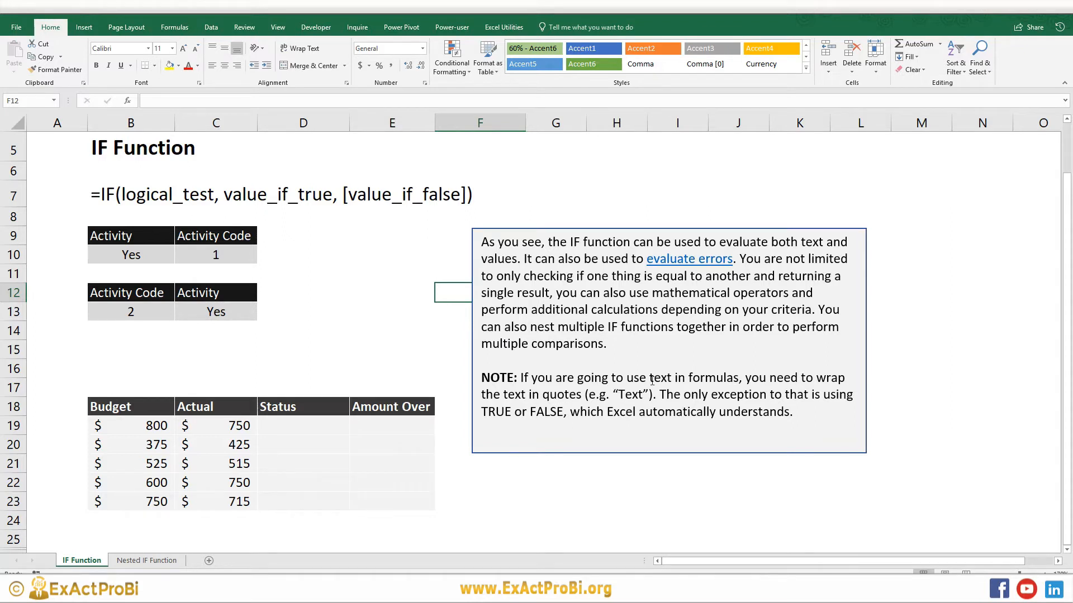
Step: Review the IF formulas in C13 and C10 and the Budget and Actual values in rows 19 to 23
click(229, 309)
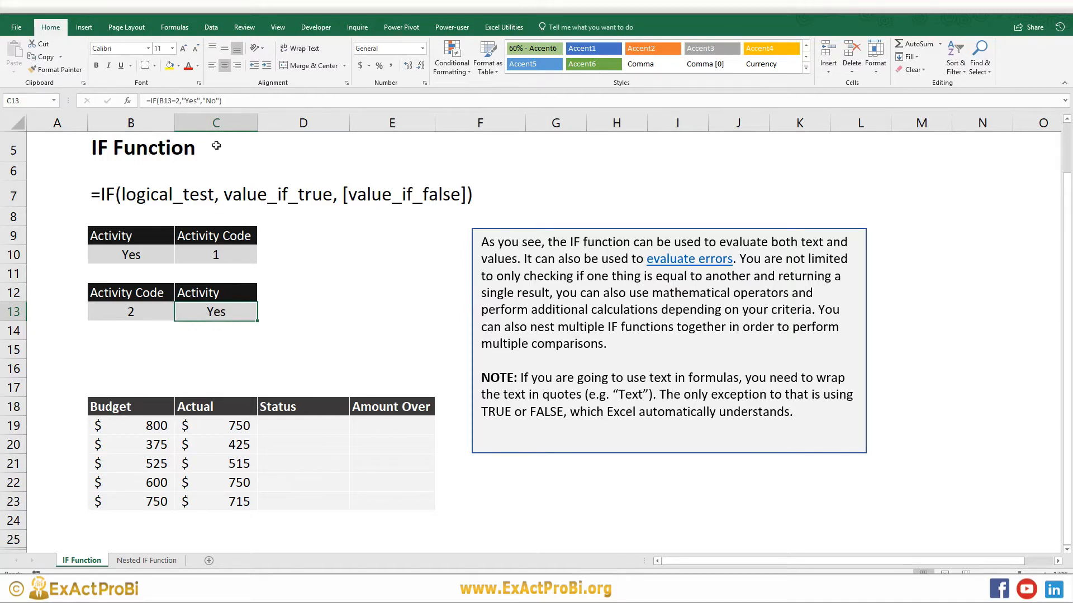
click(135, 256)
click(200, 253)
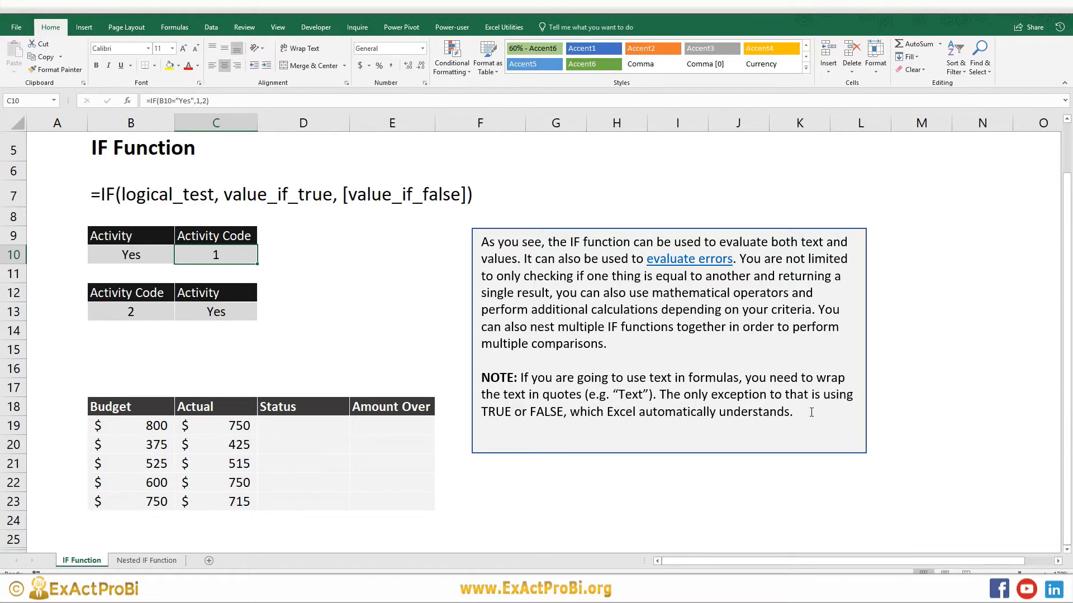
click(269, 428)
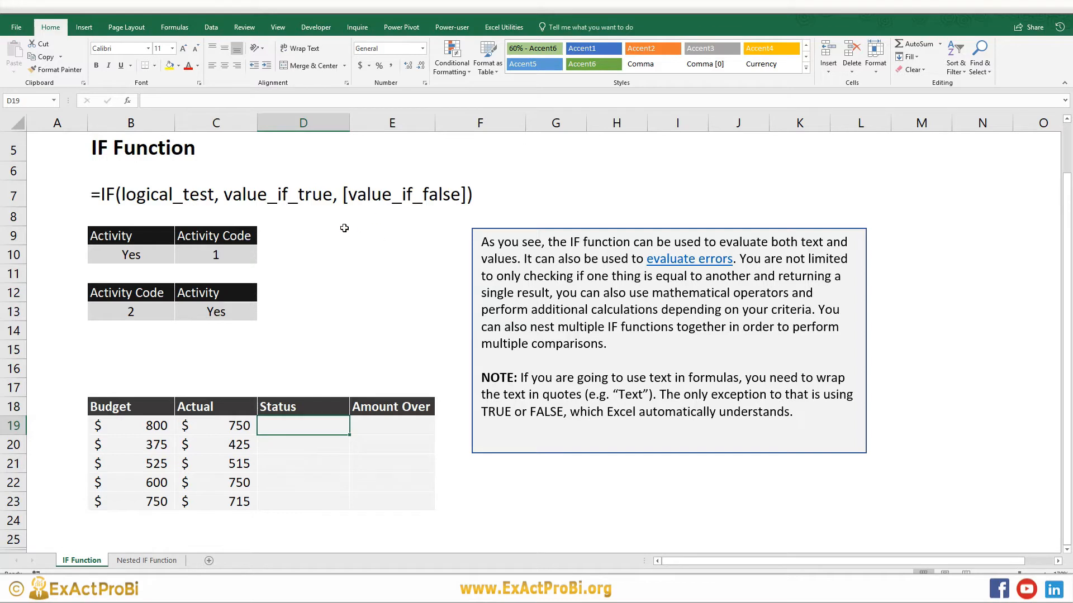
drag(127, 424, 205, 496)
drag(131, 427, 139, 497)
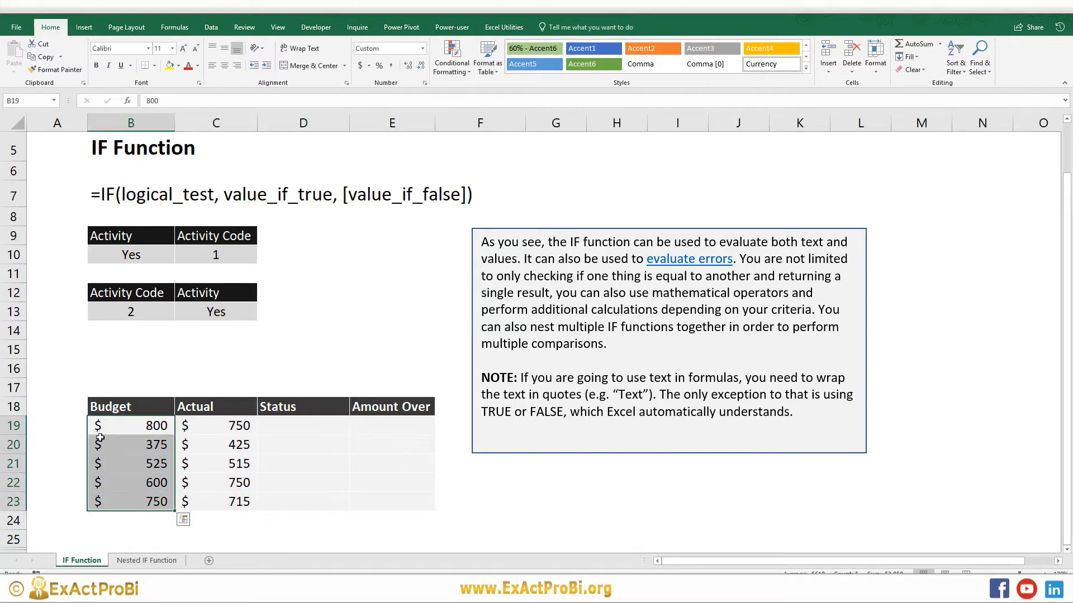
click(201, 421)
click(148, 411)
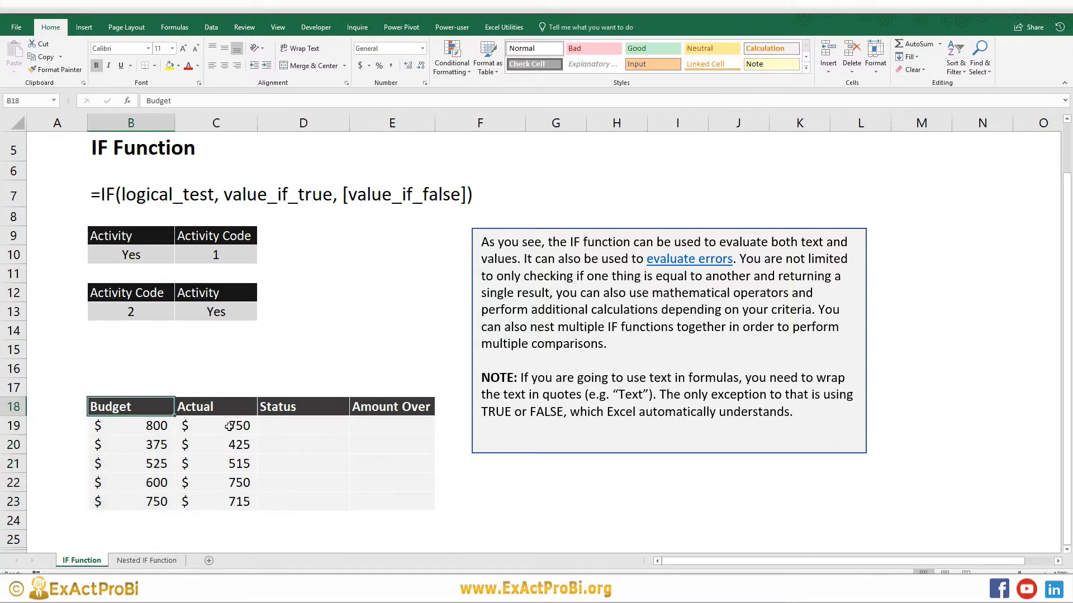
click(229, 426)
Step: Enter an IF formula in D19 returning "Over Budget" when C19 exceeds B19 and "Within Budget" otherwise, and fill it down to D23
click(310, 420)
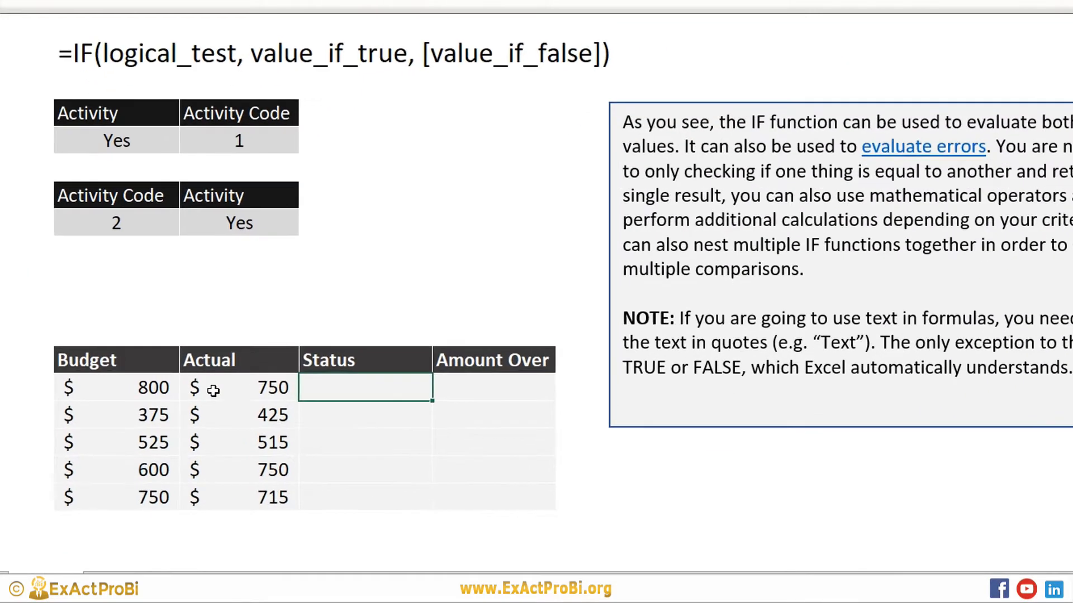
text(=if()
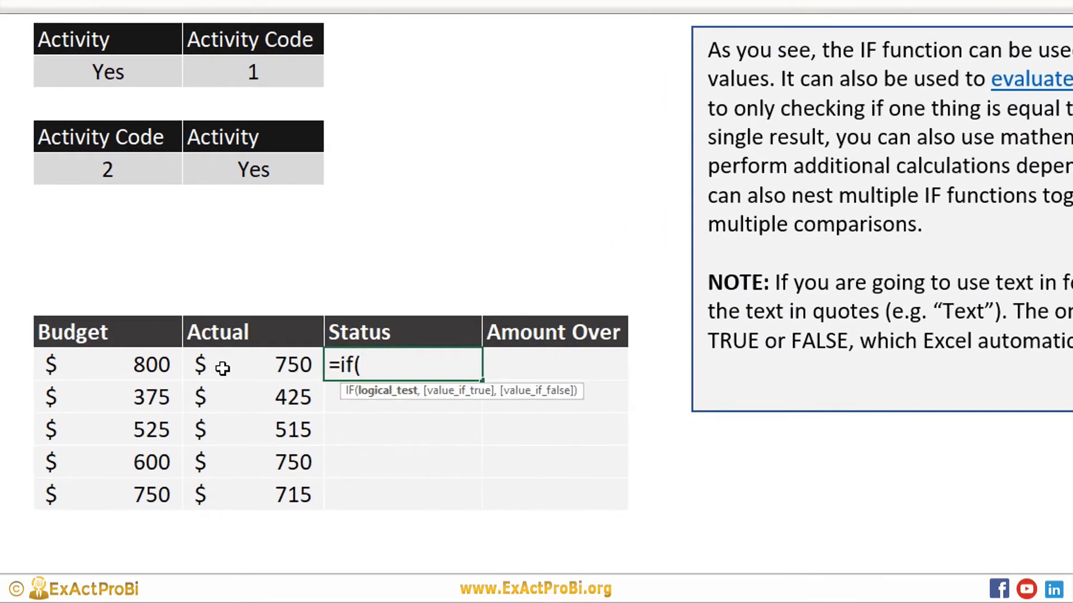
click(223, 368)
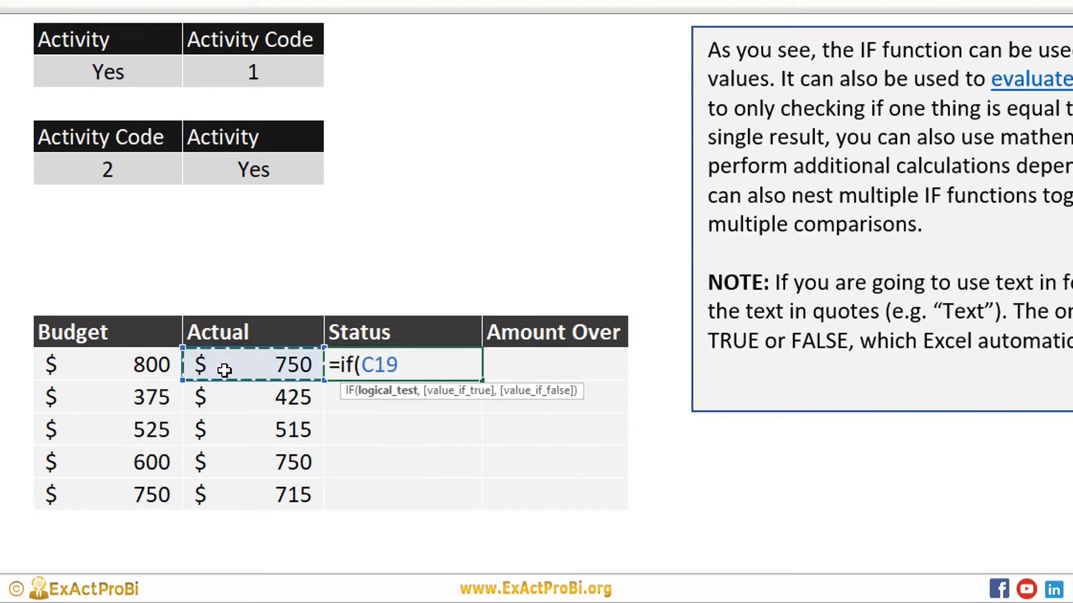
text(>)
click(121, 373)
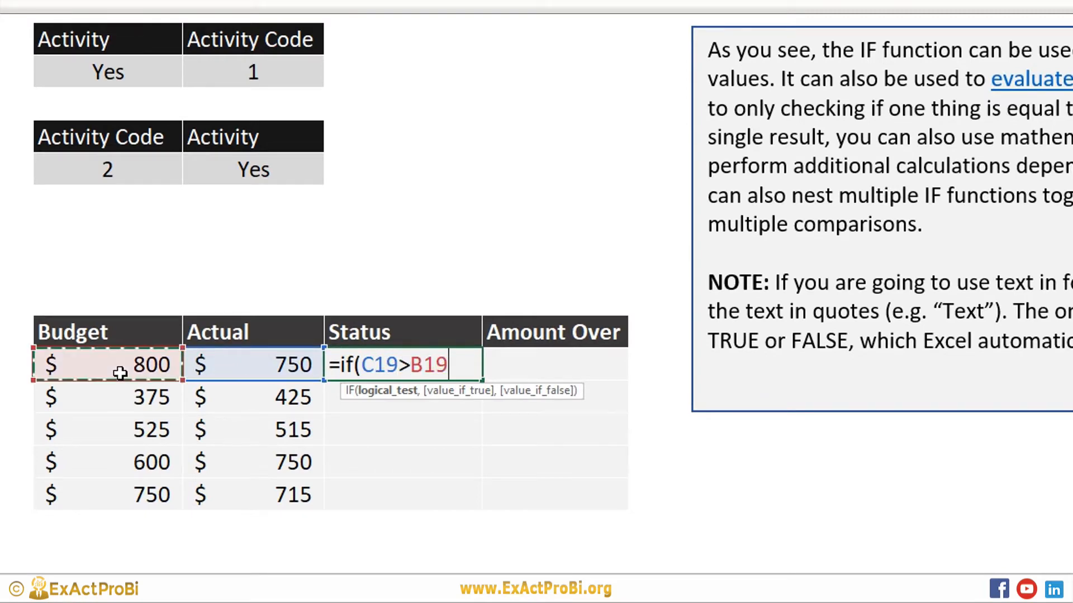
text(,)
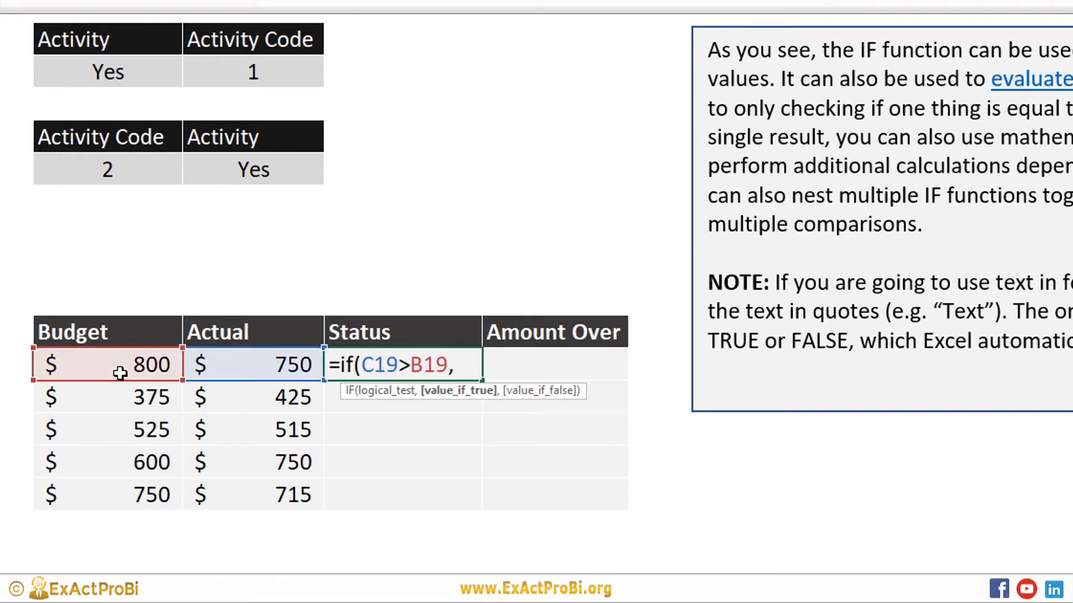
text("Over Budget",)
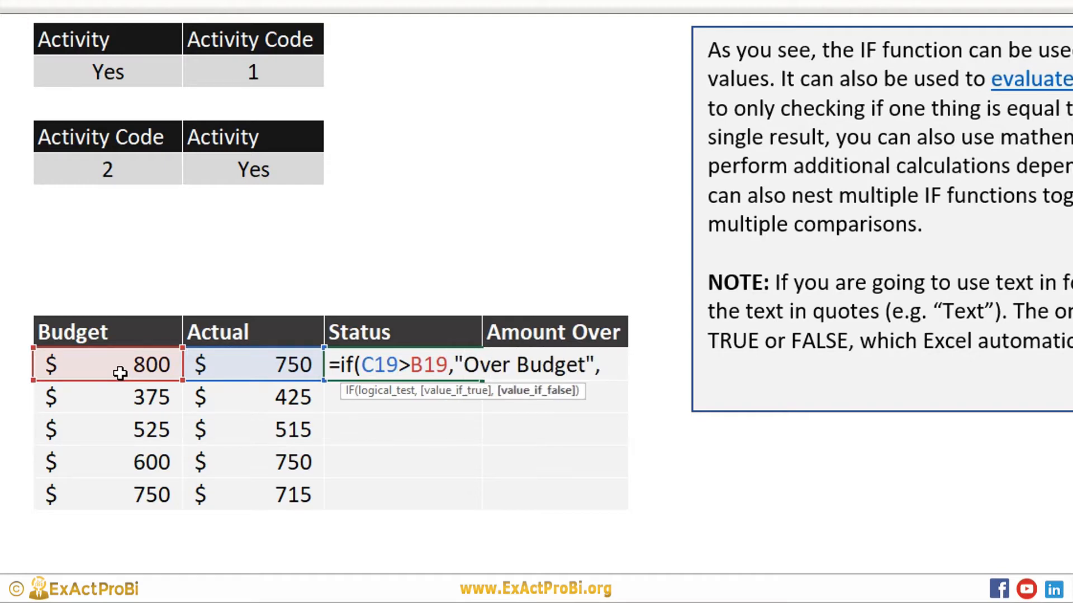
text("Wi)
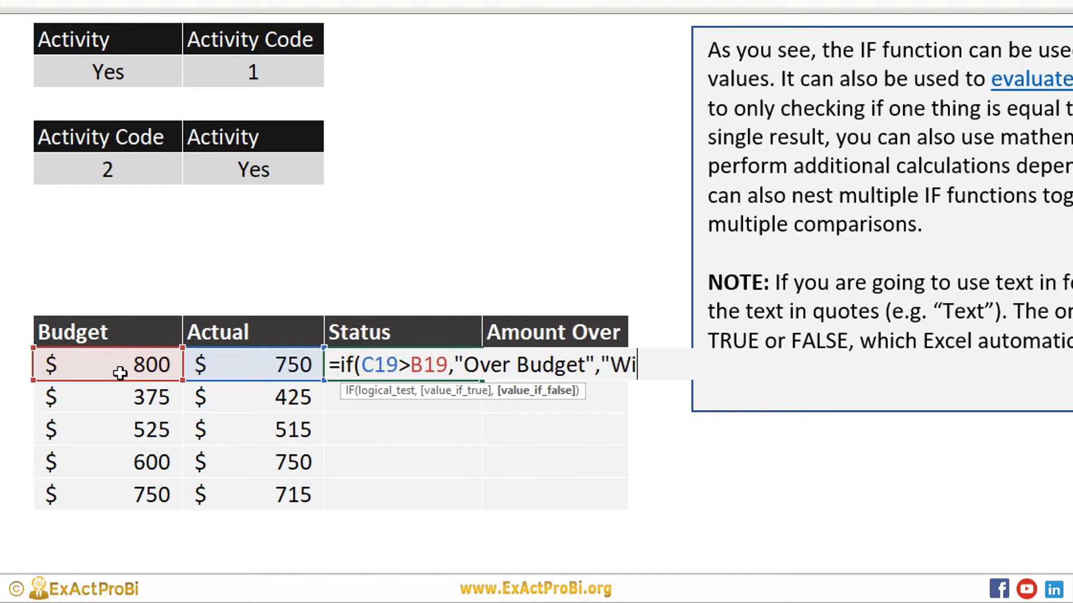
text(thin Budget)
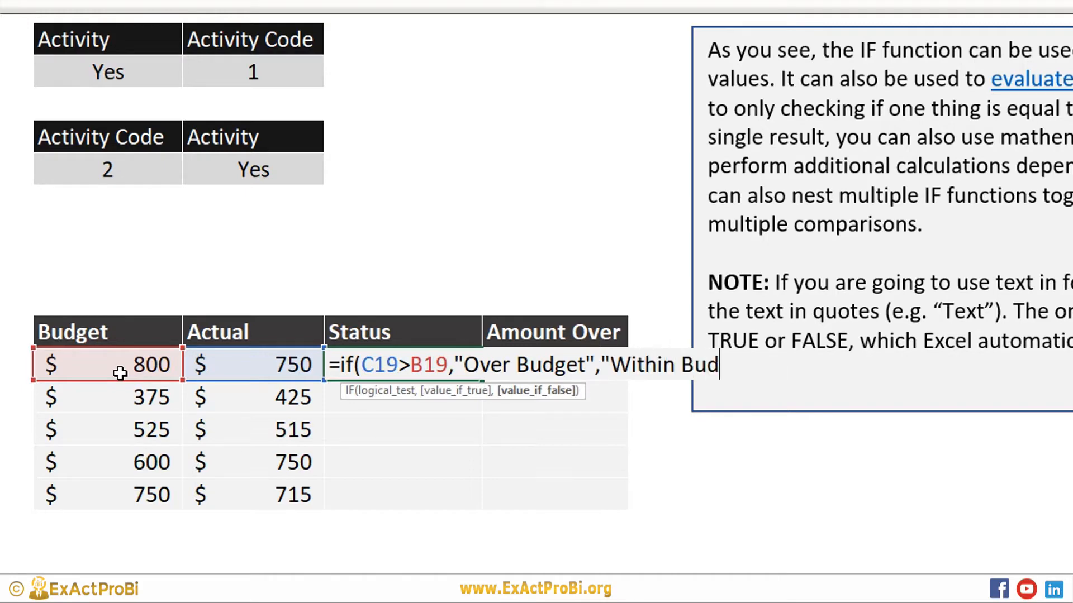
text("))
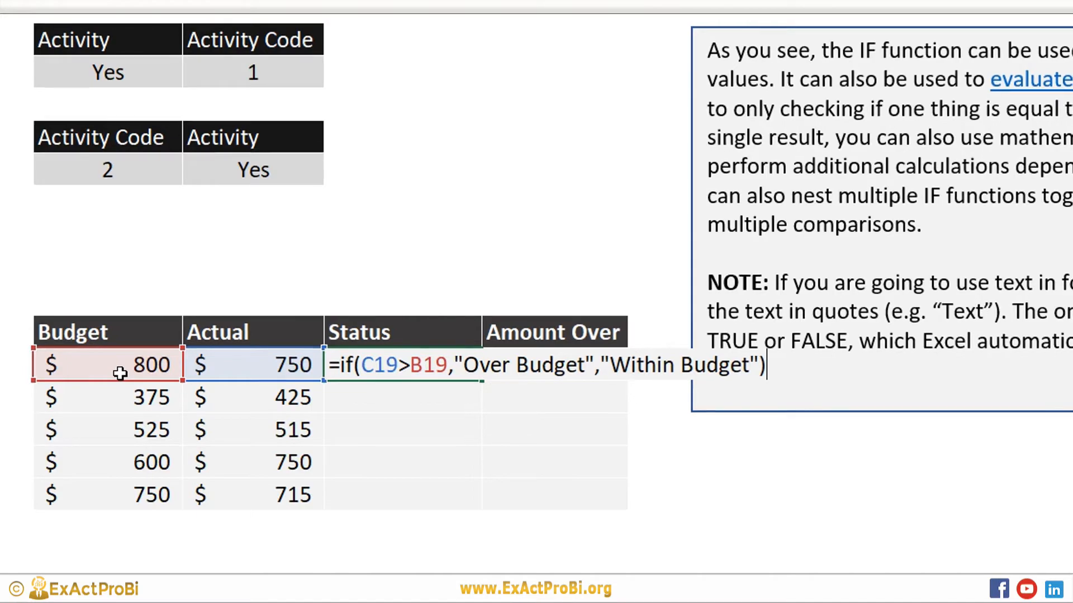
key(Return)
key(Up)
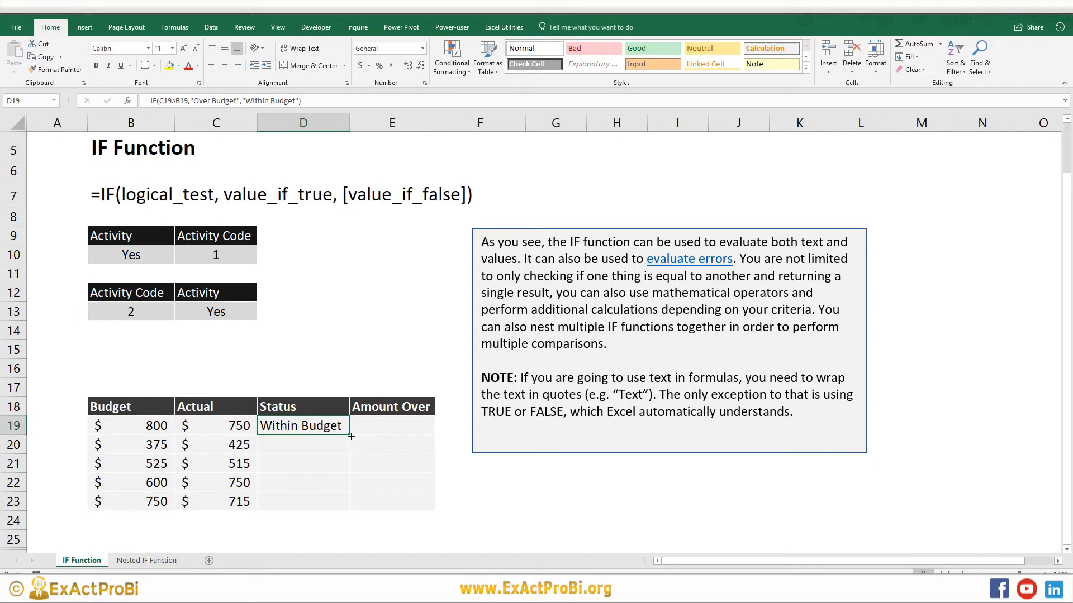
drag(351, 435, 347, 511)
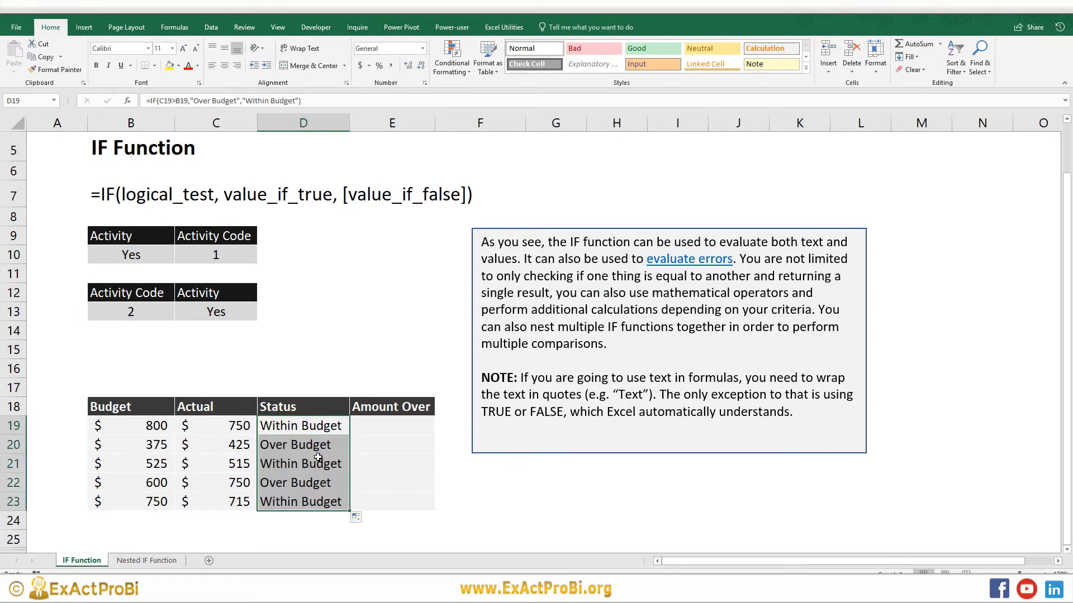
Step: Check the Status results in D19 to D23 against the Budget and Actual values of each row
click(285, 446)
click(250, 445)
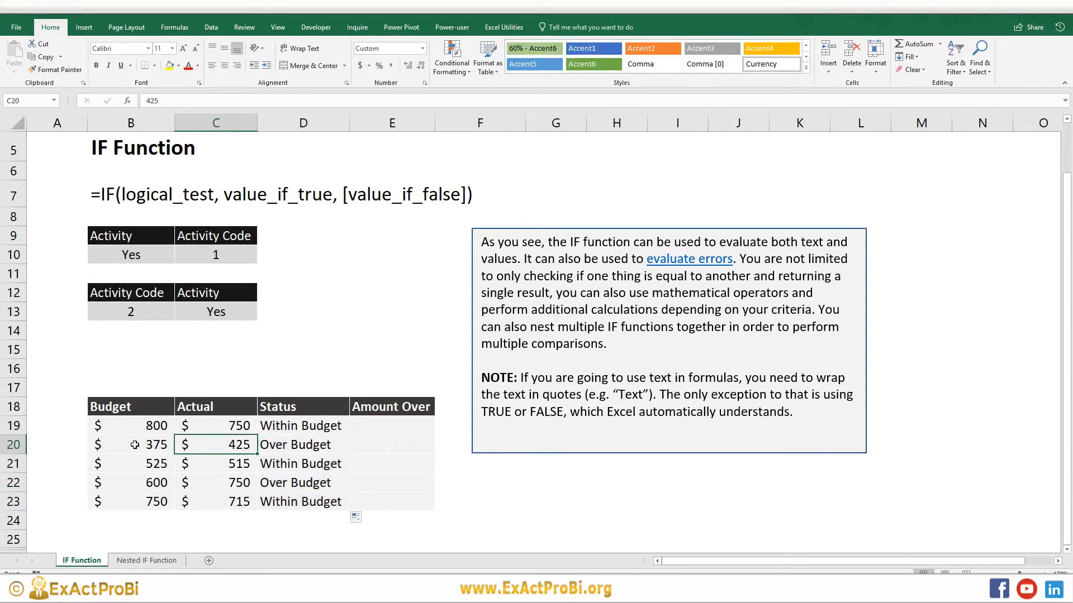
click(220, 463)
click(275, 460)
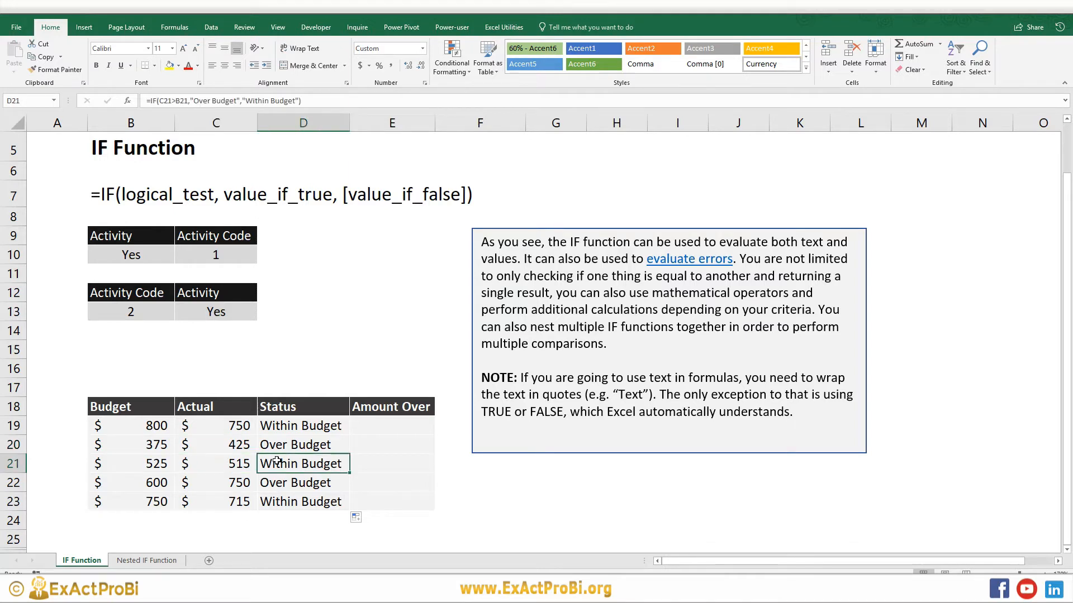
click(146, 462)
key(Right)
key(Right)
key(Left)
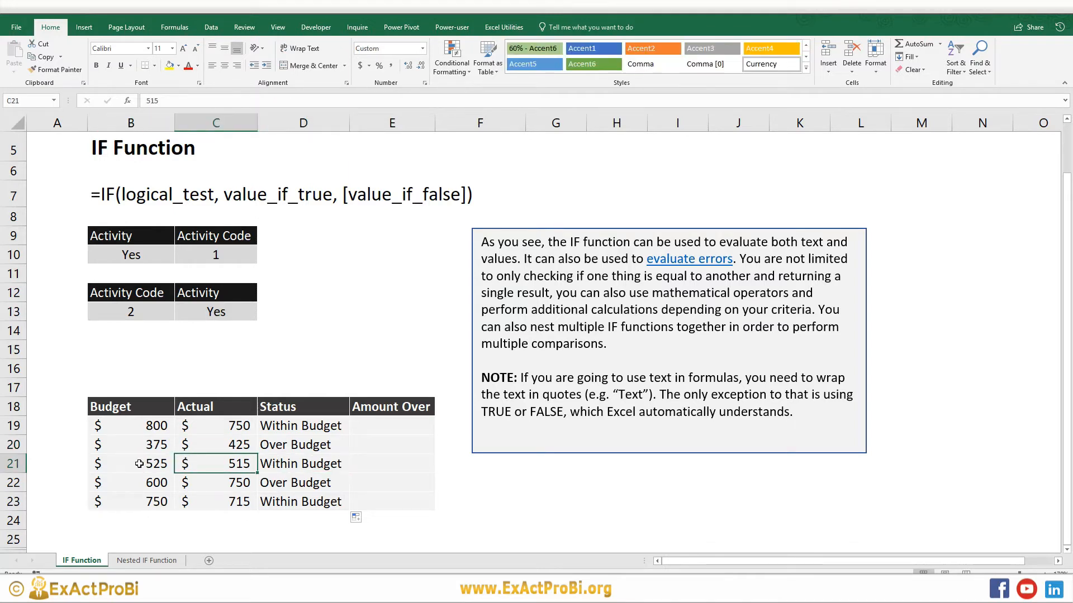
key(Left)
click(297, 468)
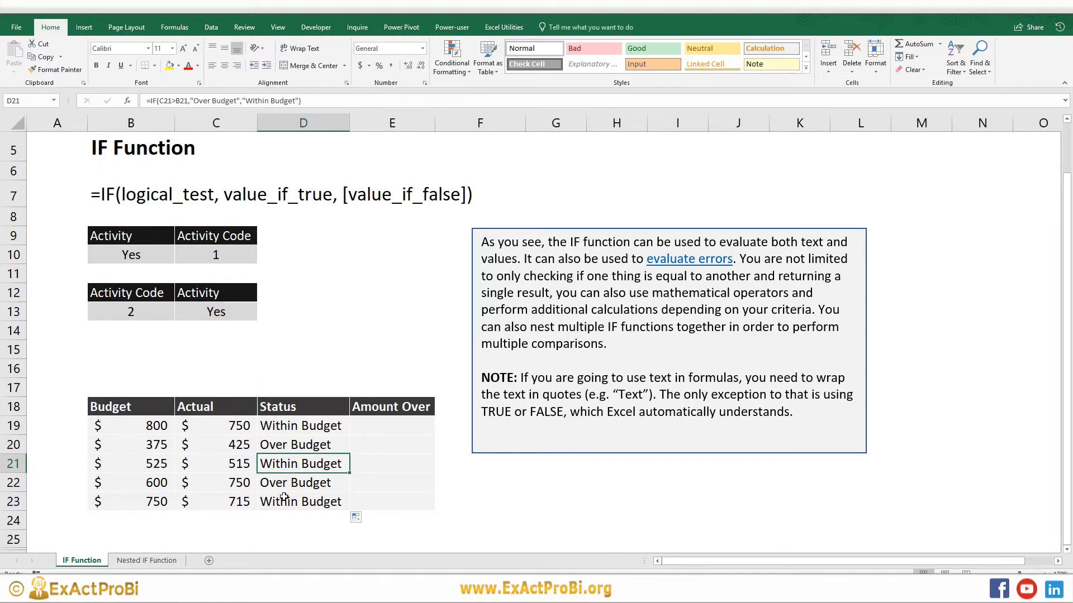
click(210, 481)
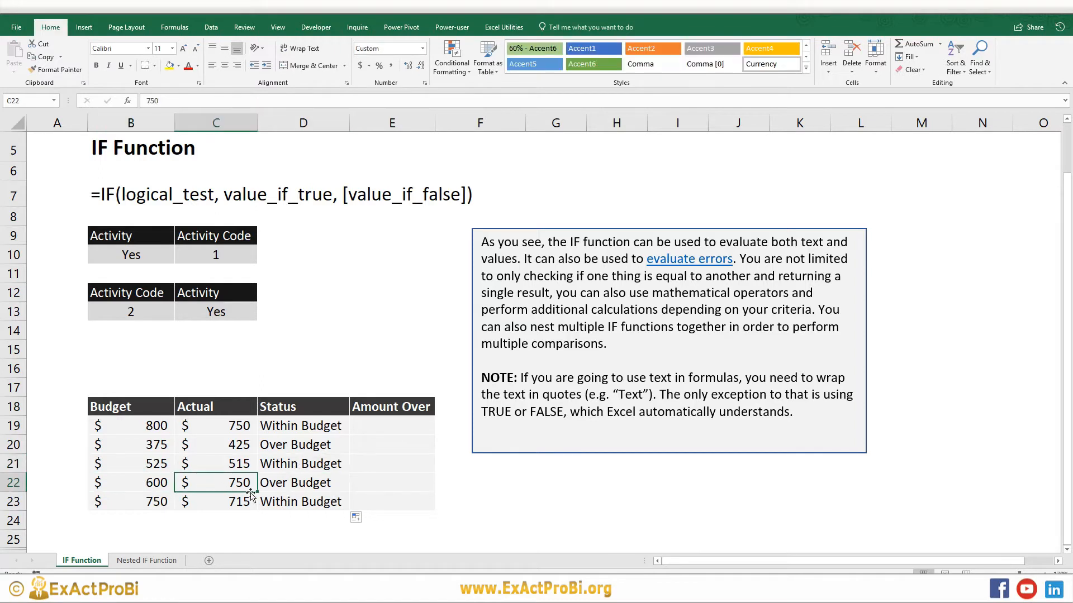
click(282, 486)
click(207, 483)
click(282, 486)
click(279, 503)
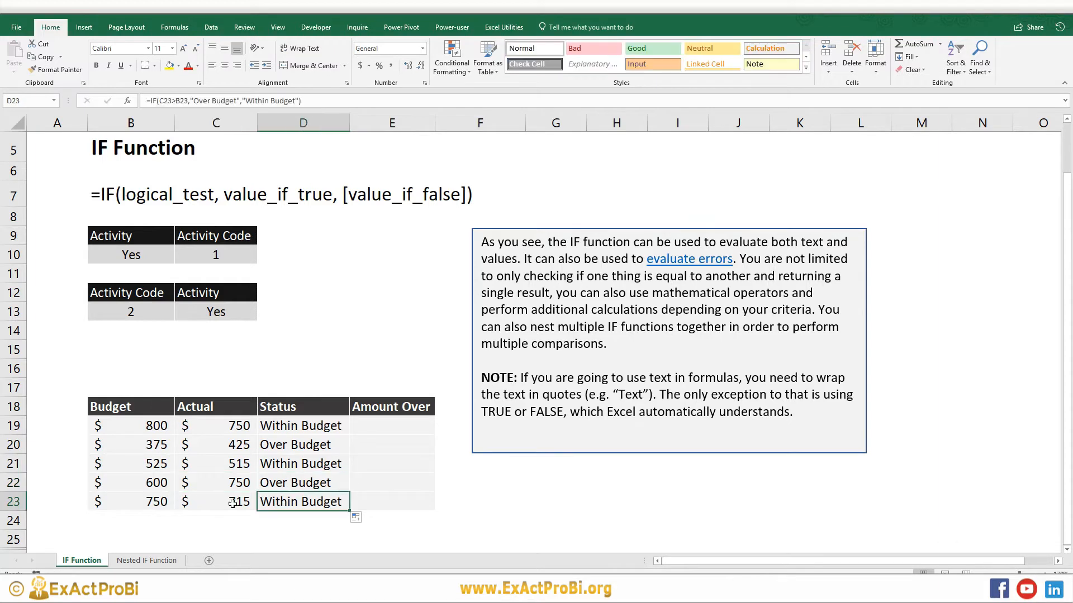
click(148, 502)
drag(148, 502, 240, 502)
click(277, 502)
click(148, 502)
click(212, 500)
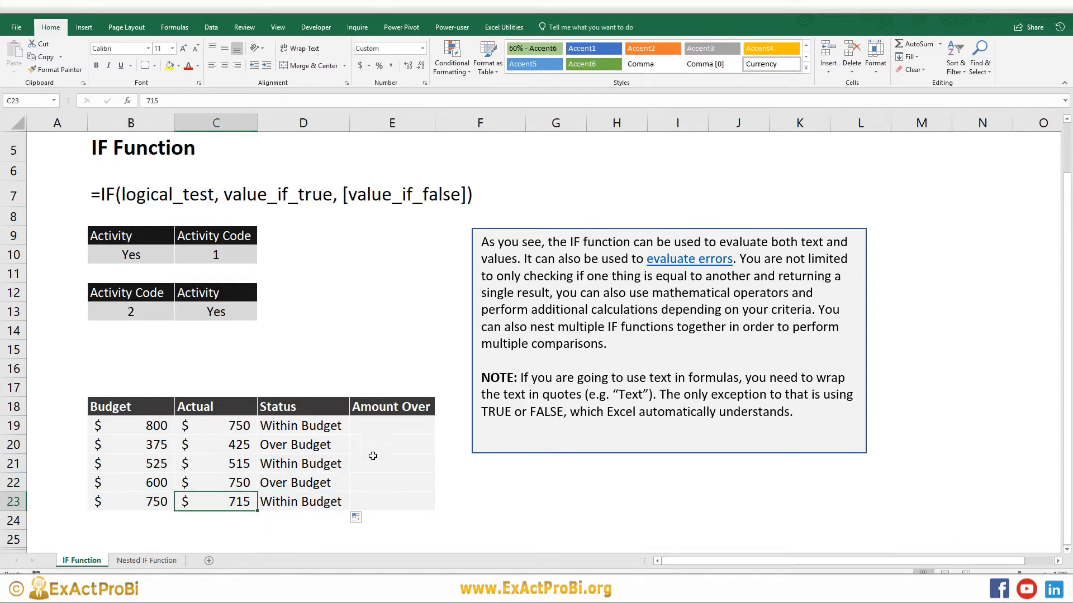
click(377, 420)
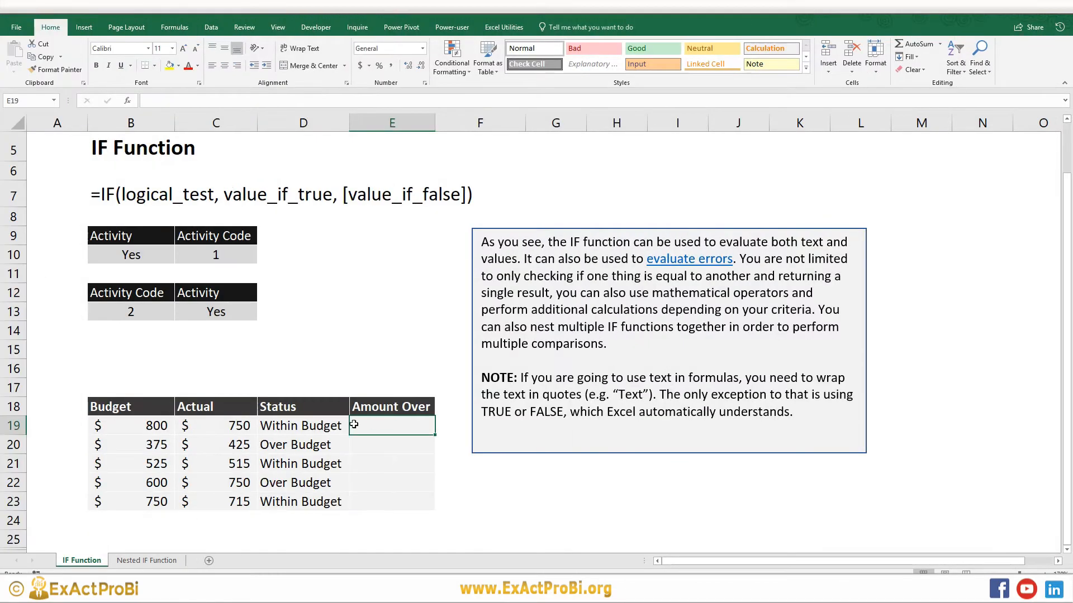
drag(290, 425, 335, 502)
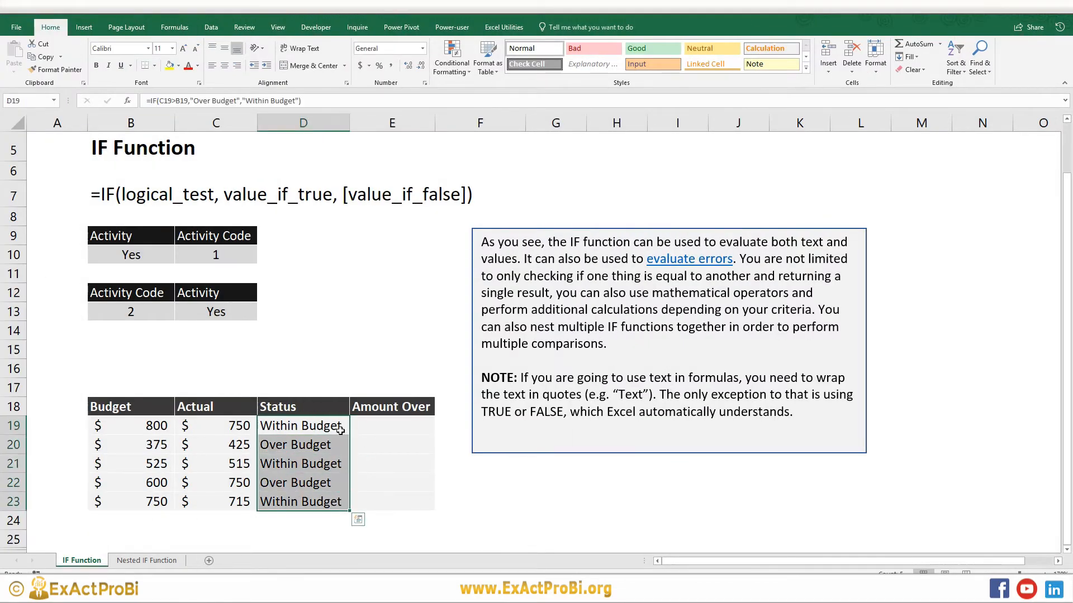
click(371, 432)
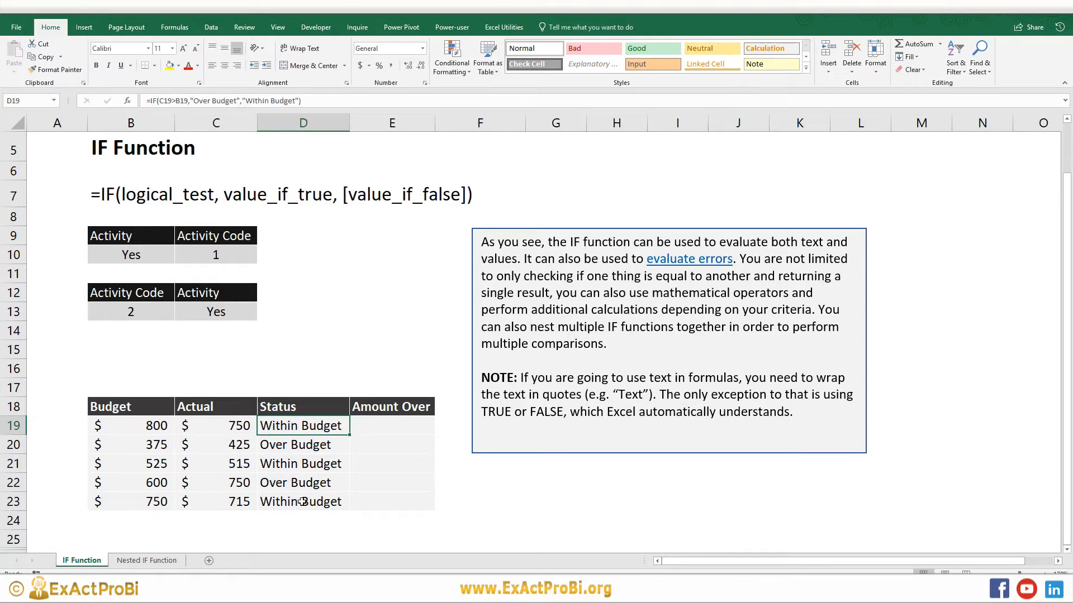
Step: Enter an IF formula in E19 returning B19-C19 when D19 equals "Within Budget" and 0 otherwise, and fill it down to E23
click(393, 429)
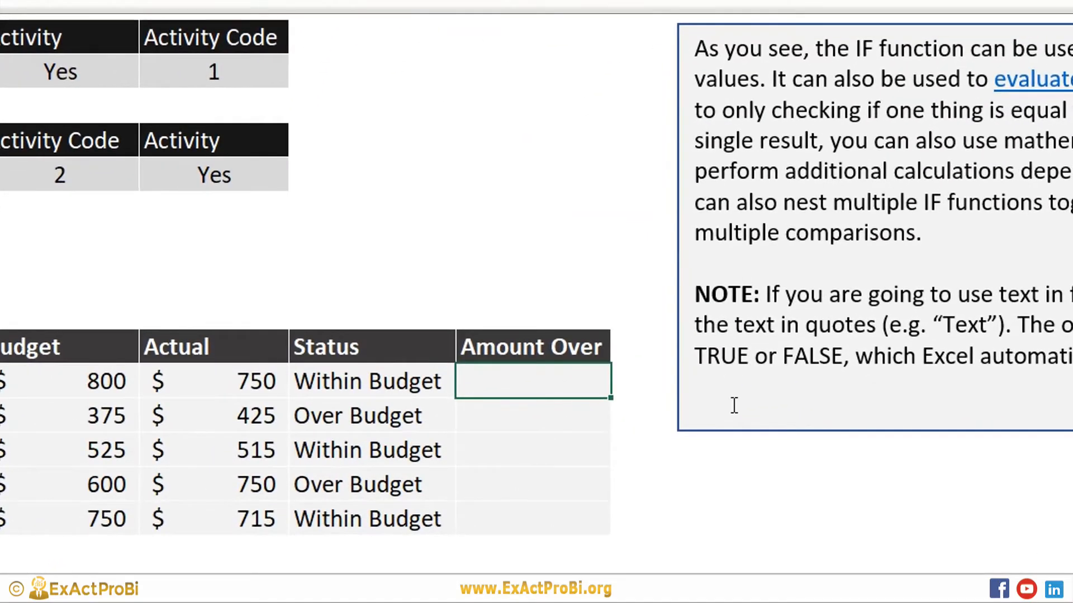
text(=if()
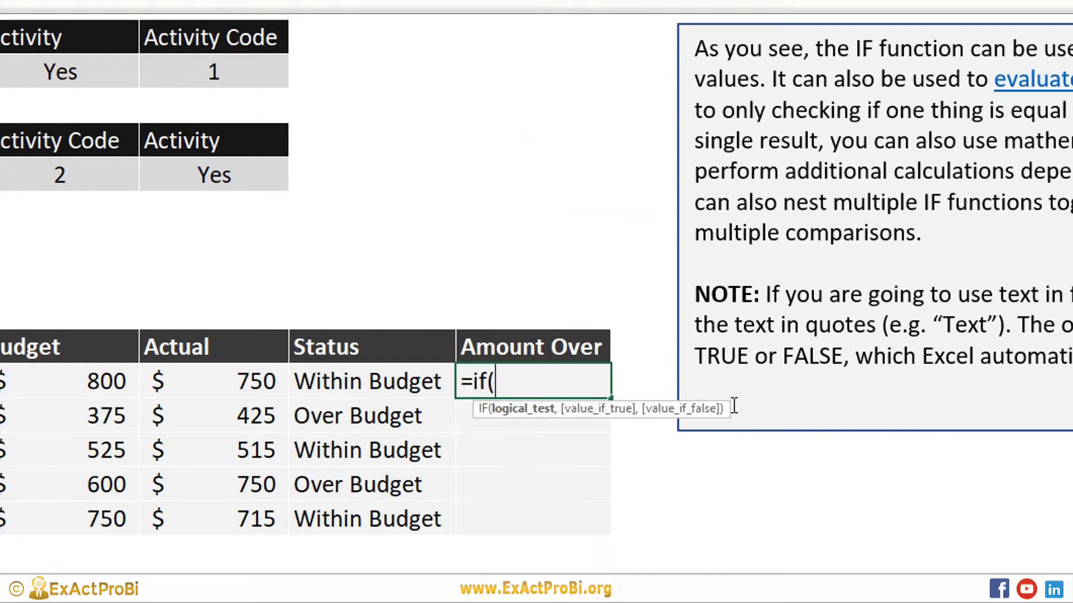
click(369, 378)
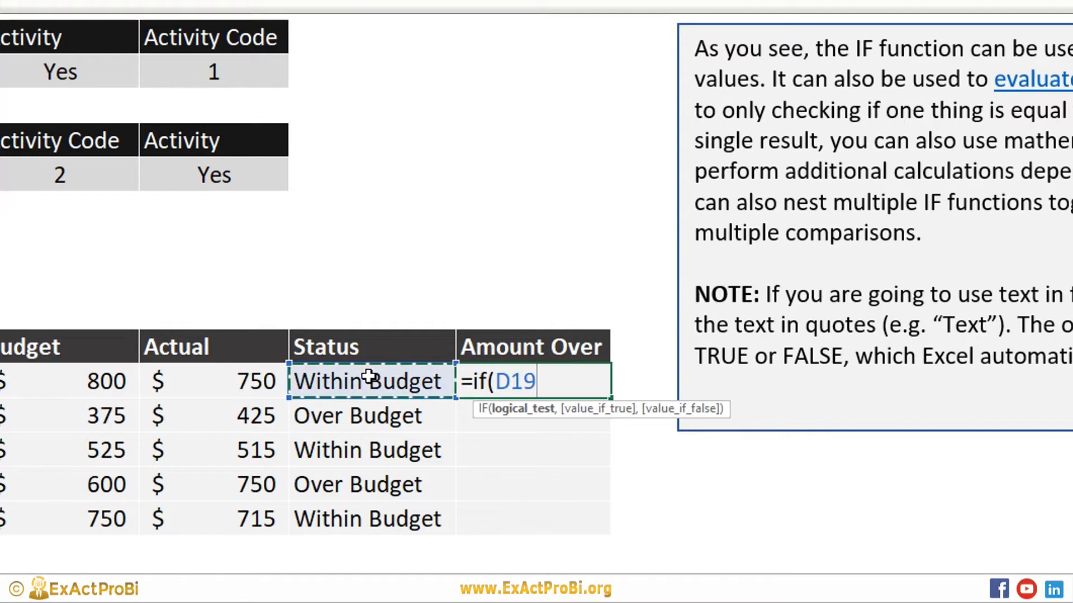
text(=)
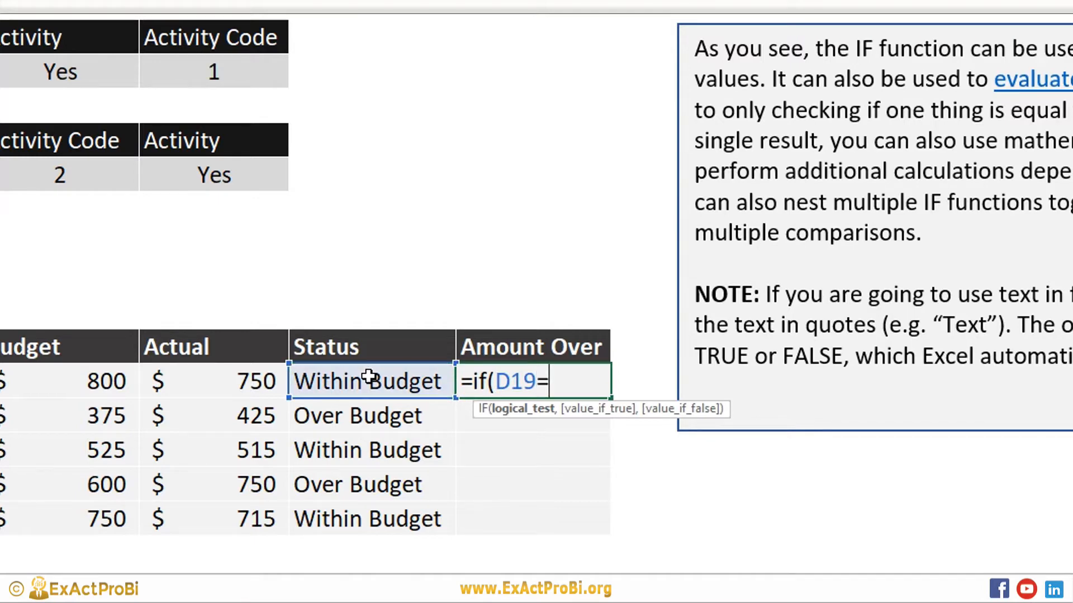
text("Within )
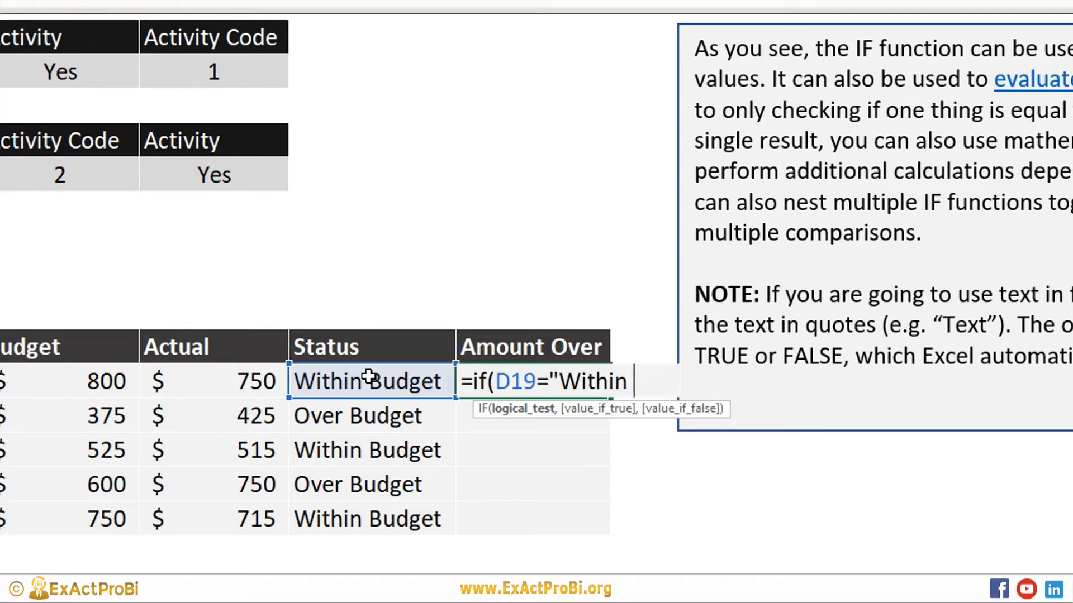
text(Budget)
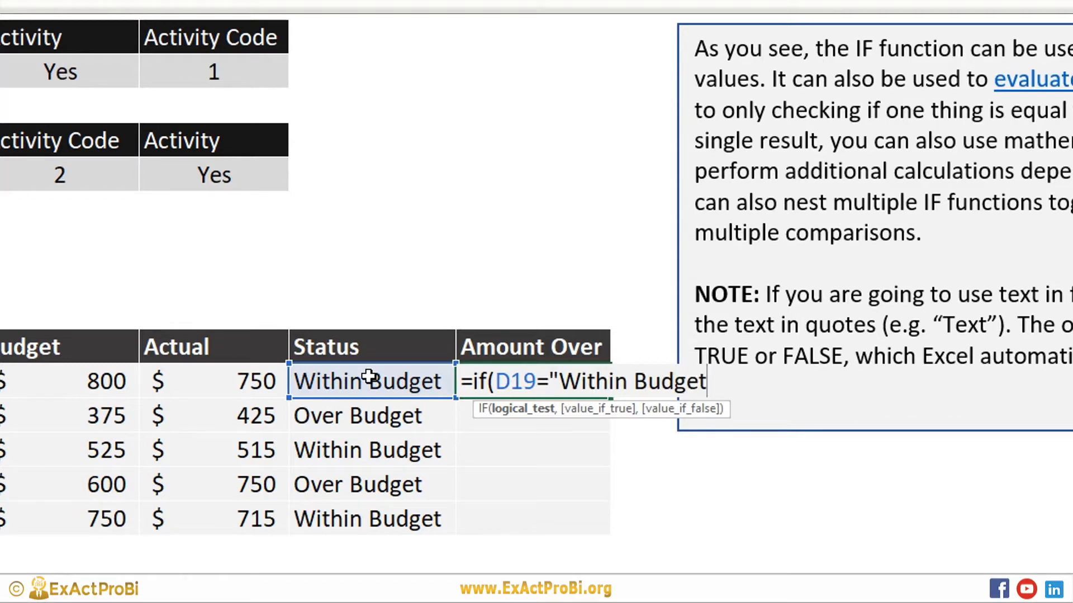
text(",)
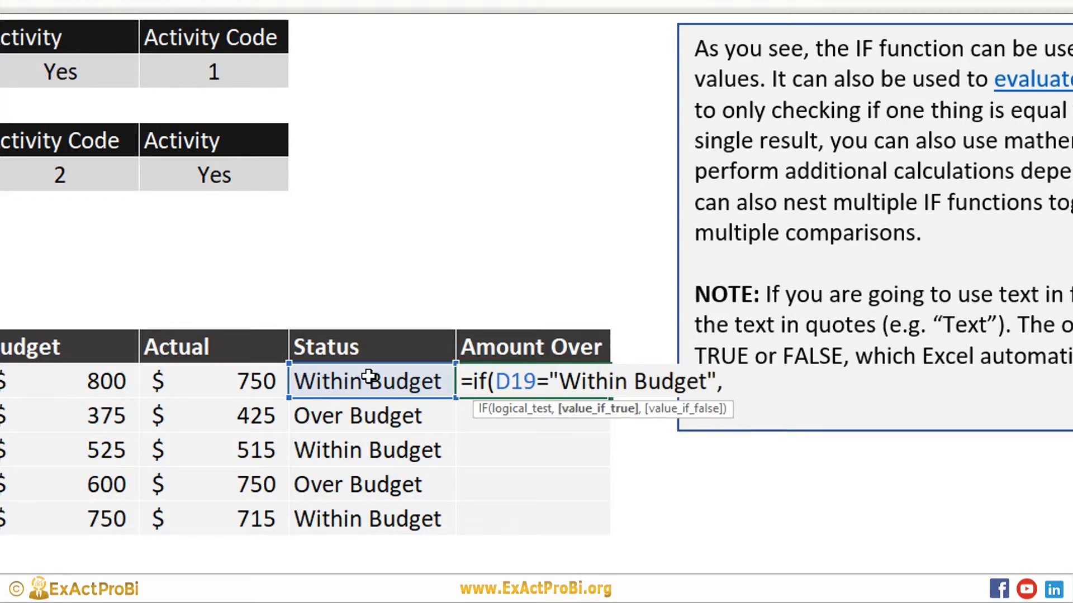
text(()
click(53, 382)
text(-)
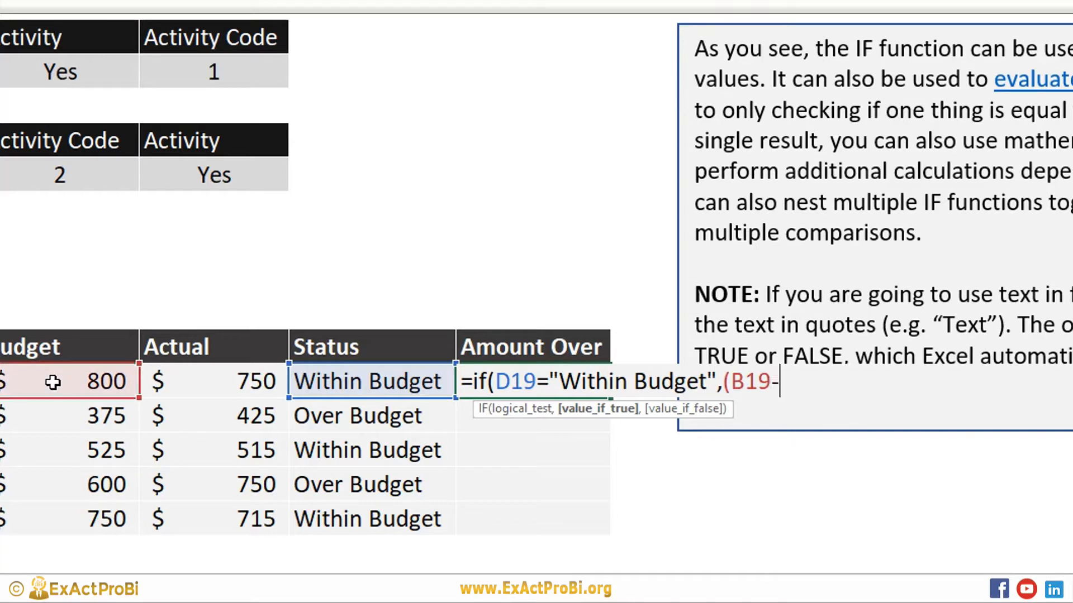
click(180, 381)
text(),)
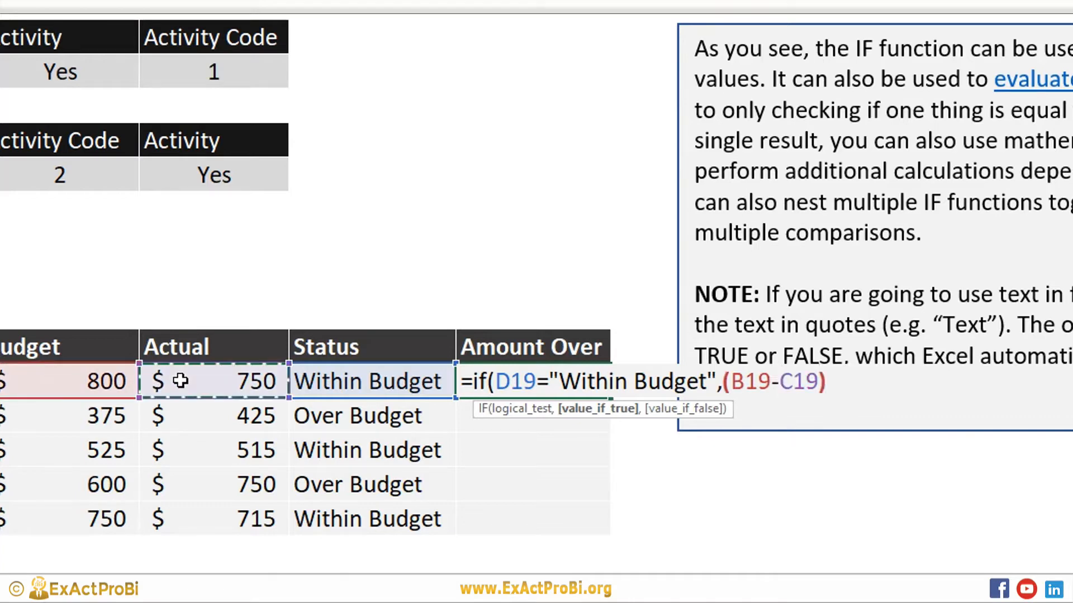
text(0)
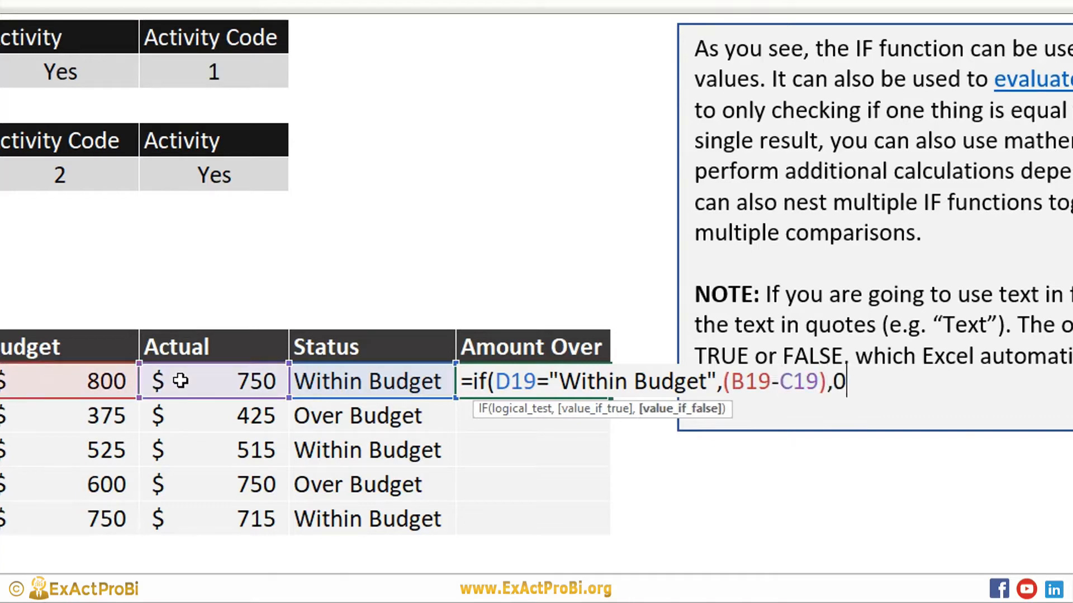
text())
key(ctrl+Return)
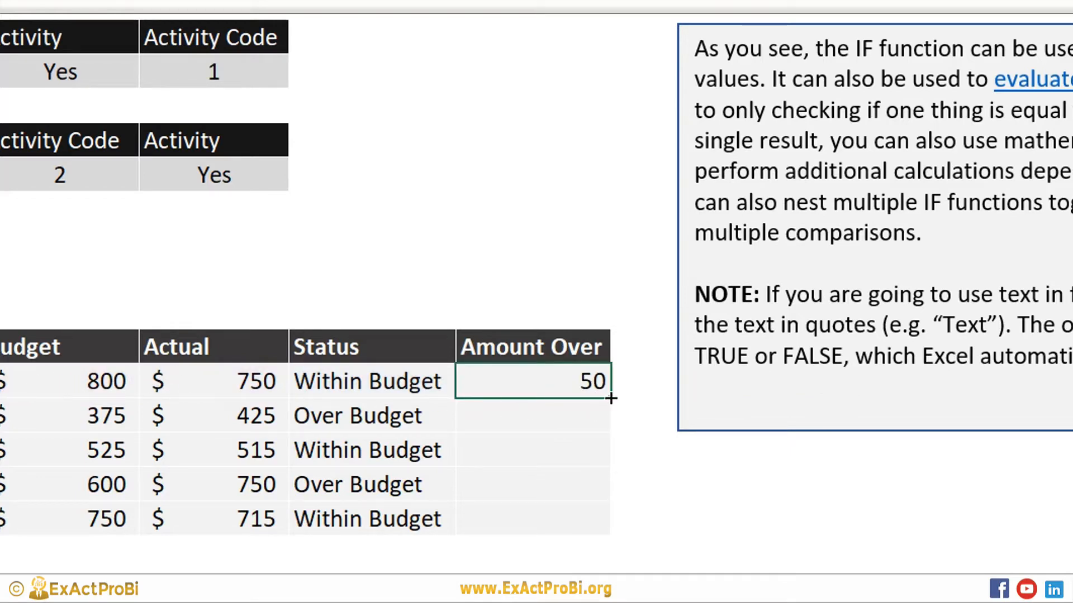
drag(610, 397, 601, 535)
Step: Examine the Amount Over formula in E20 against the Actual and Status cells of row 20
click(535, 411)
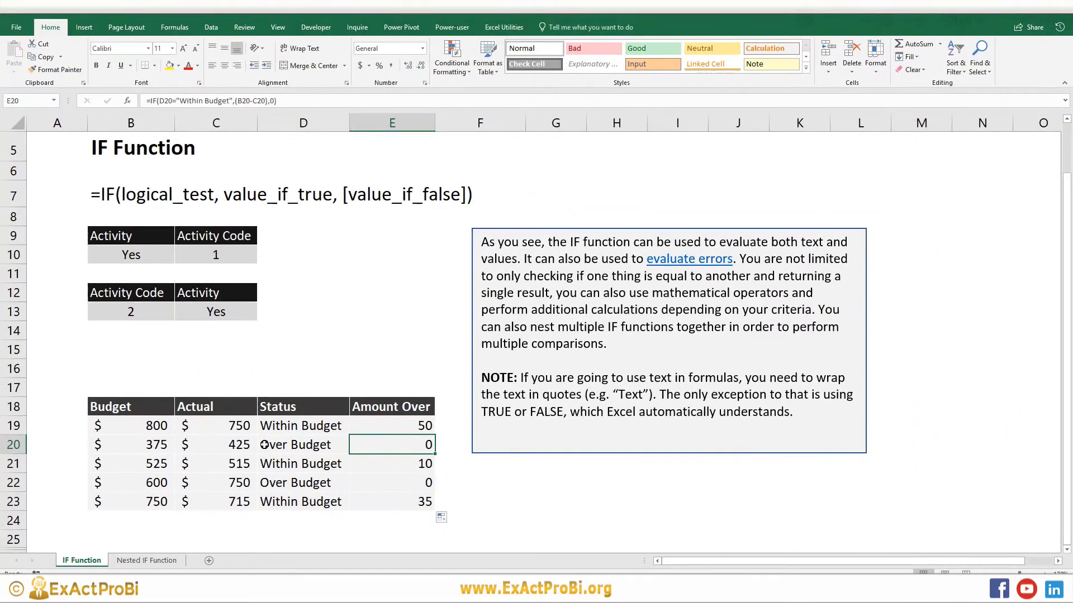
click(247, 446)
click(270, 446)
drag(296, 442, 313, 431)
click(370, 447)
double_click(369, 448)
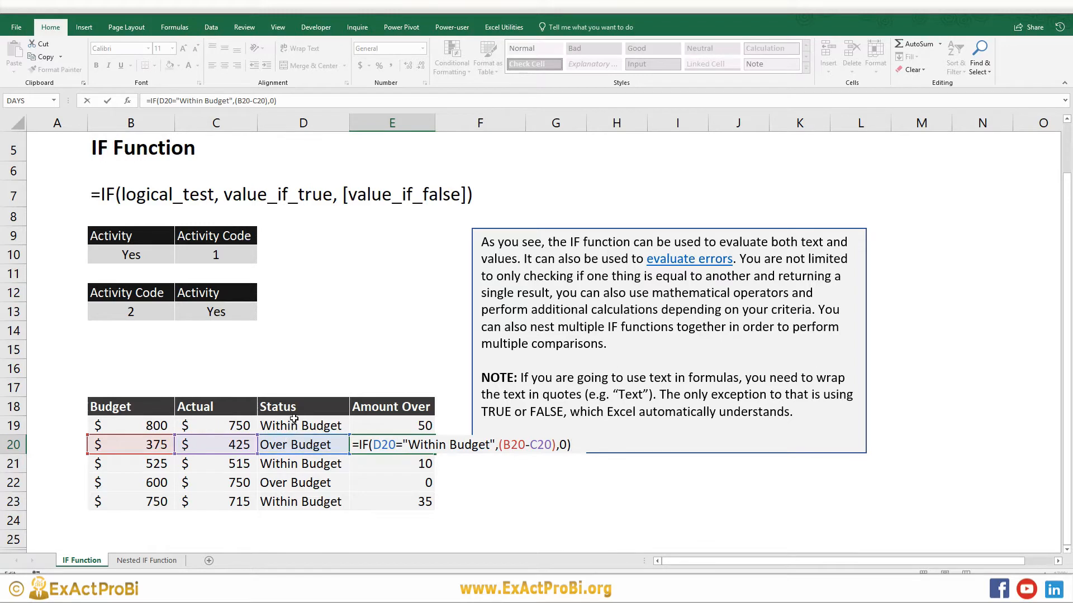
click(401, 441)
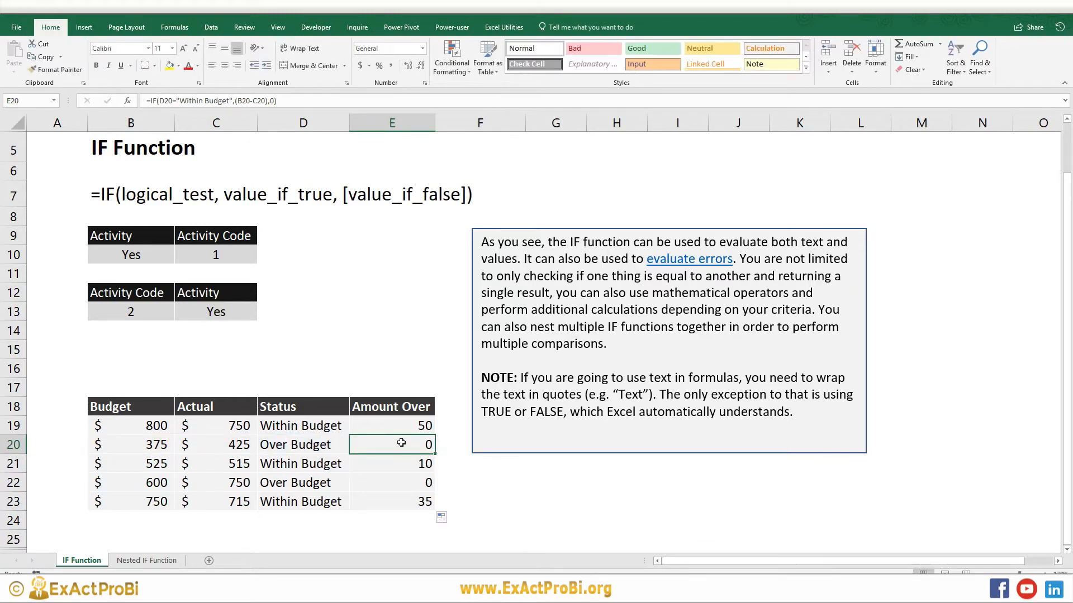
Step: Examine the Amount Over formulas in E22, E23 and E20 against the Budget, Actual and Status cells of their rows
click(404, 476)
key(F2)
key(Escape)
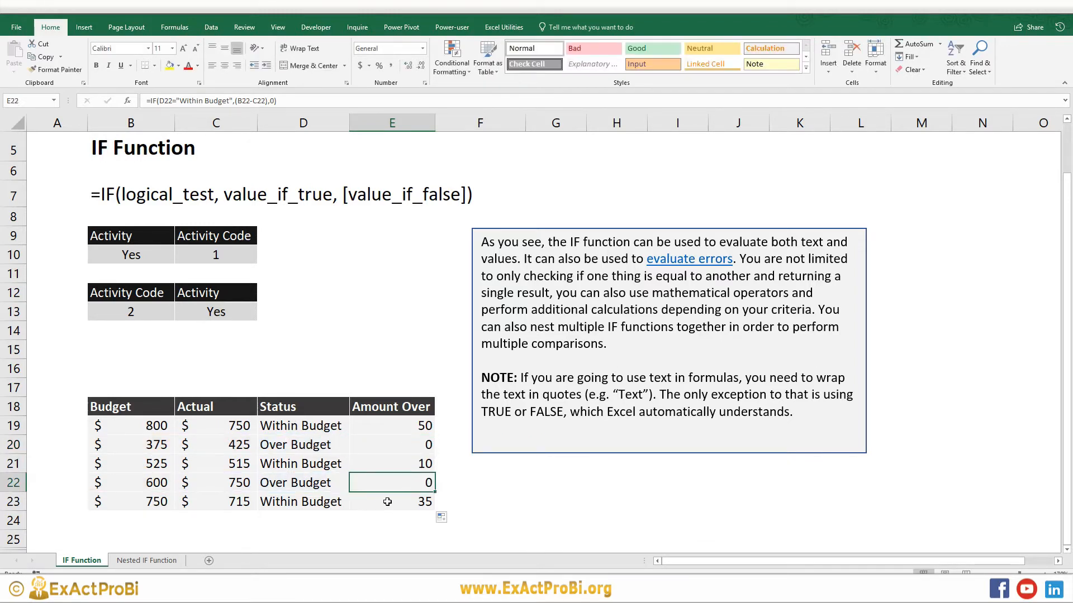
click(388, 502)
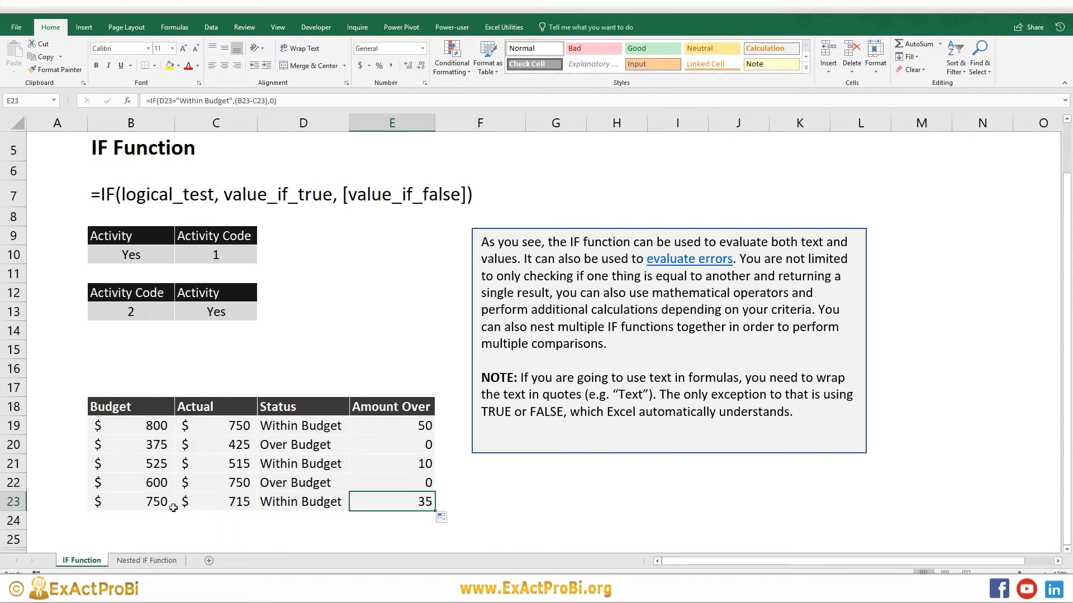
click(454, 500)
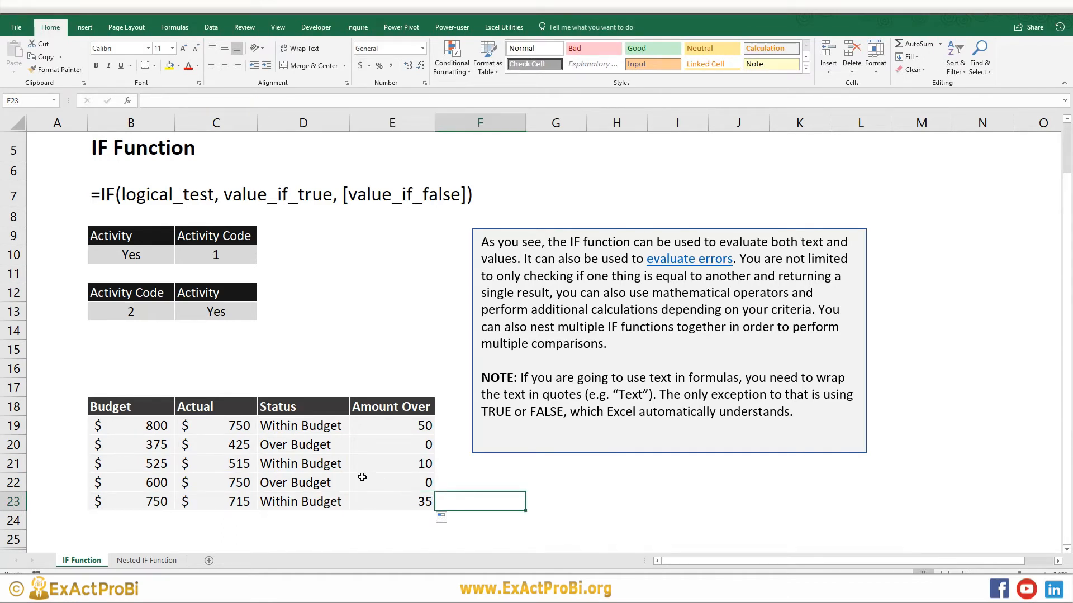
click(381, 443)
key(F2)
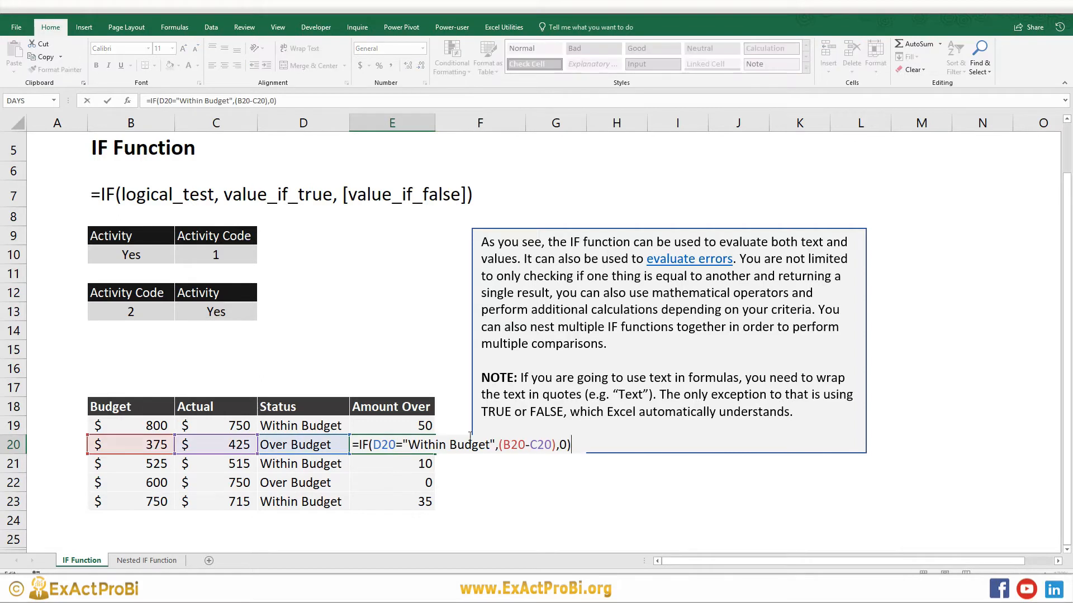
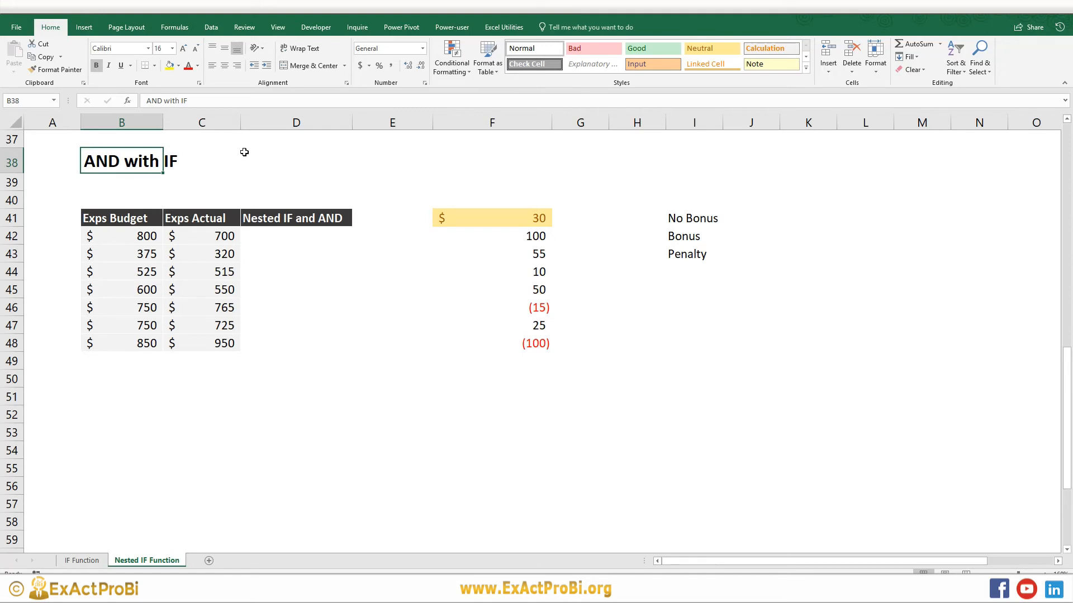
Step: Compare the Exps Budget and Exps Actual values in rows 42 to 48 of the AND with IF table
click(261, 238)
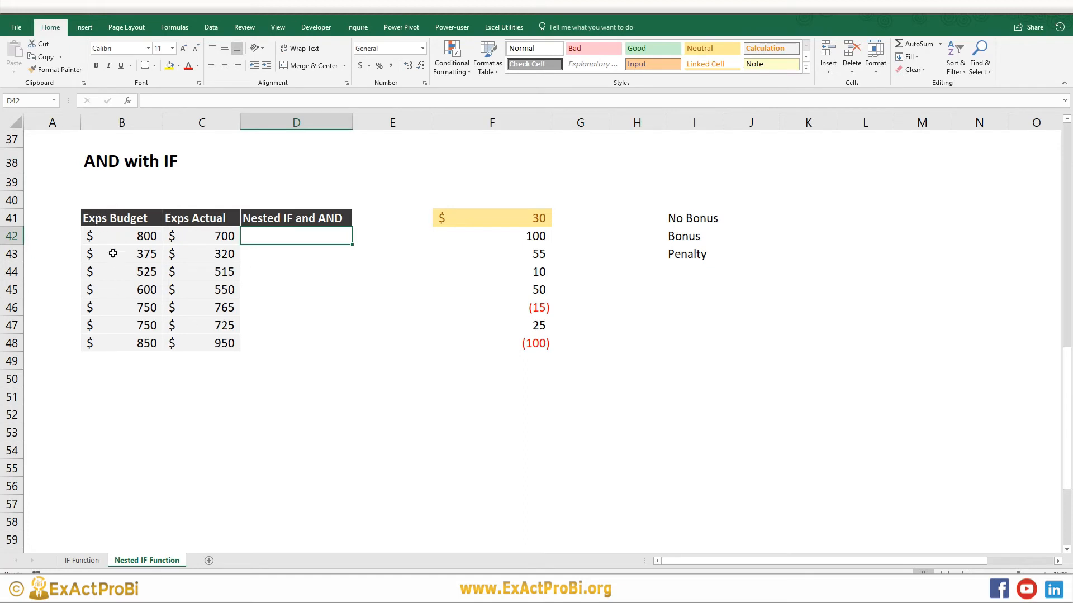
drag(120, 234, 124, 336)
drag(191, 235, 187, 342)
click(258, 234)
click(201, 235)
click(120, 234)
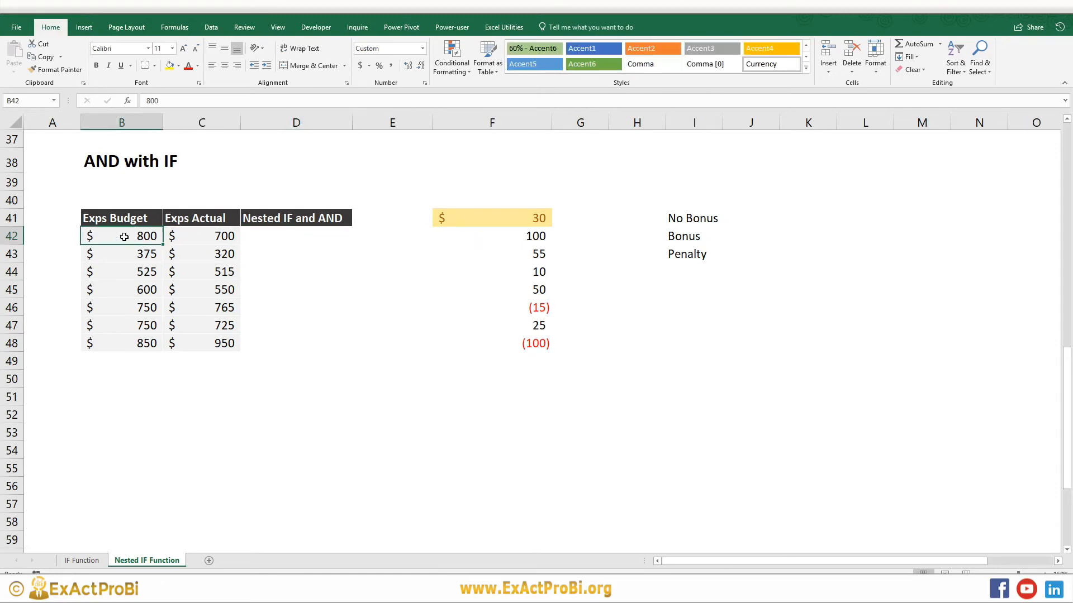
click(192, 238)
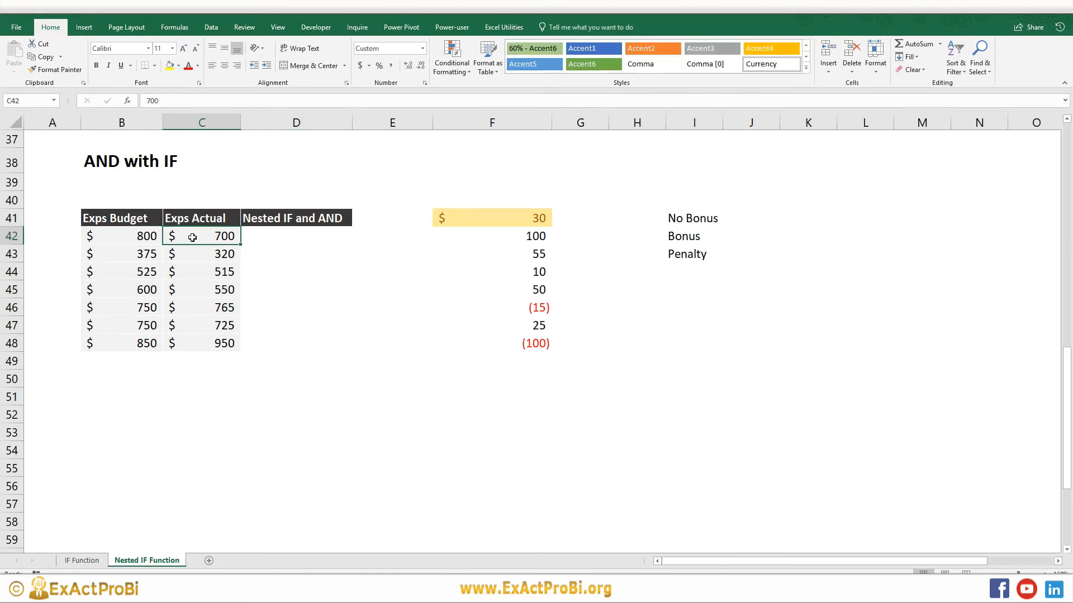
click(129, 235)
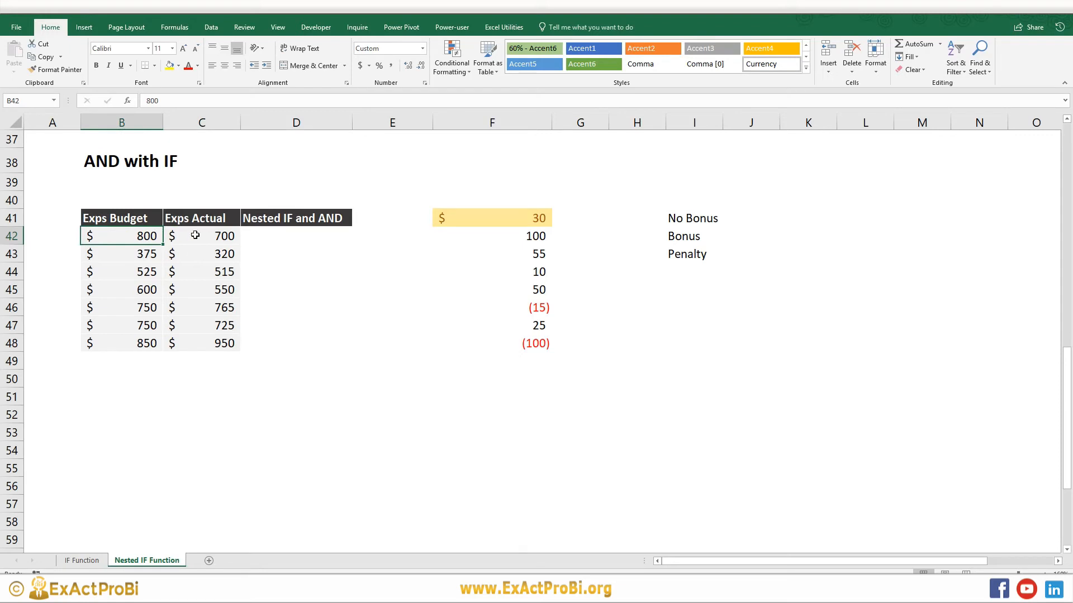
drag(182, 237, 230, 342)
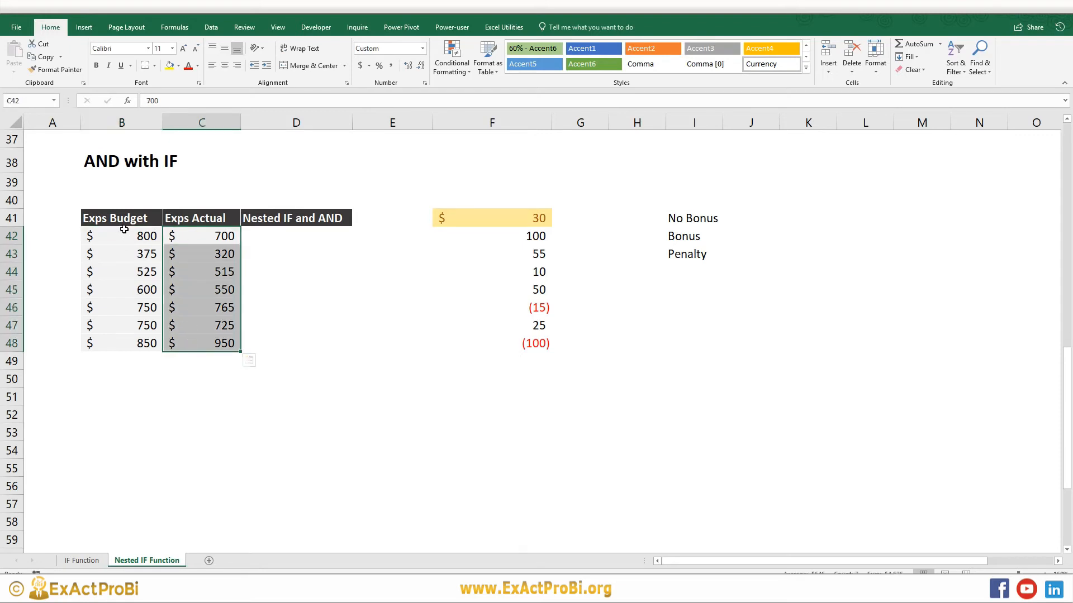
click(189, 234)
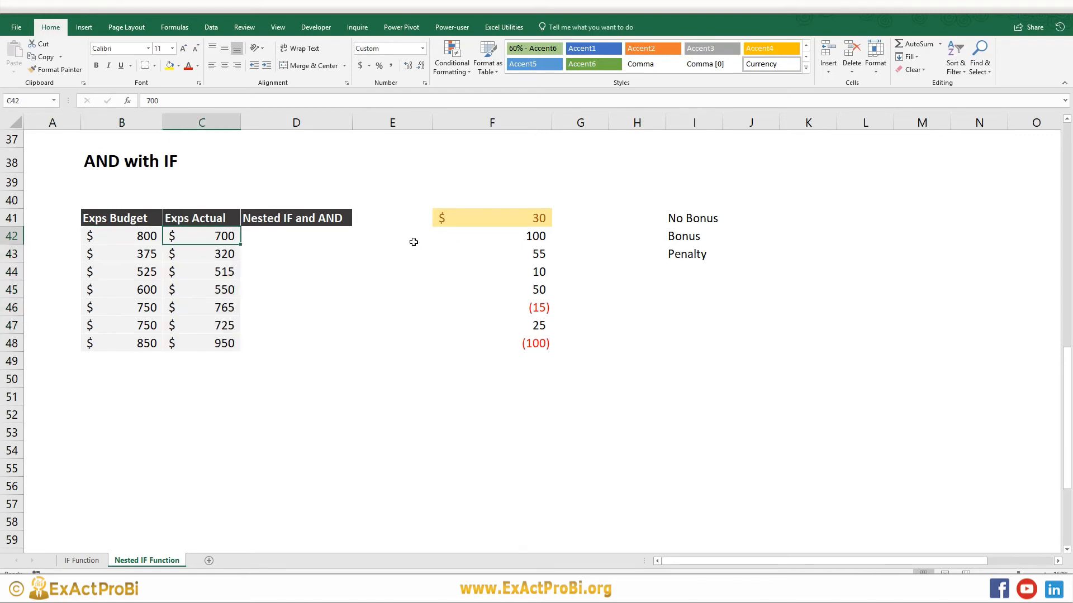
Step: Examine the budget-minus-actual differences in F42:F48 against the threshold in F41 for the Bonus condition
click(670, 239)
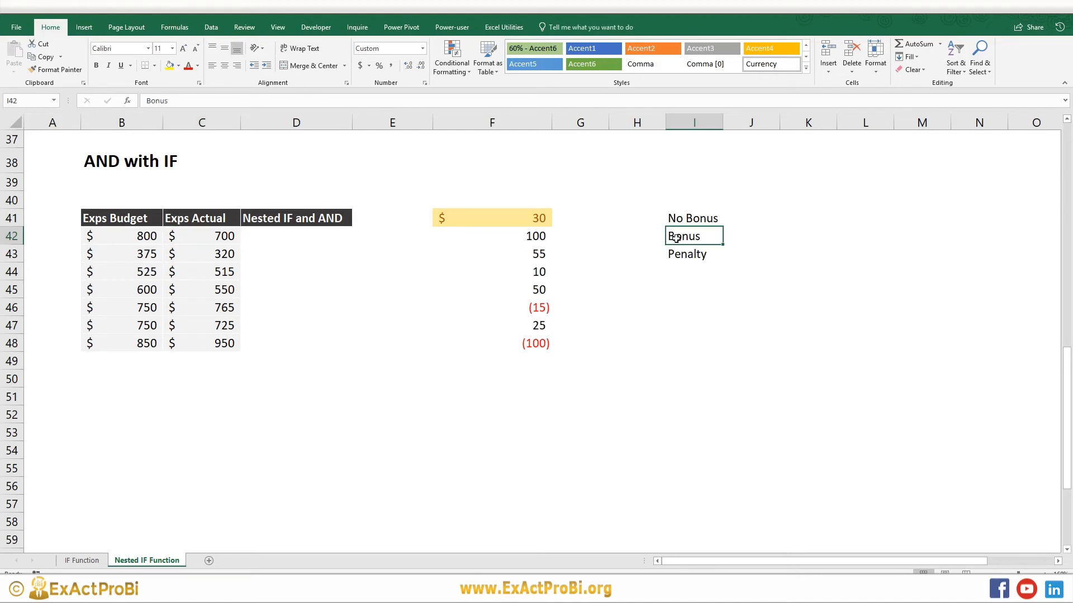
click(204, 236)
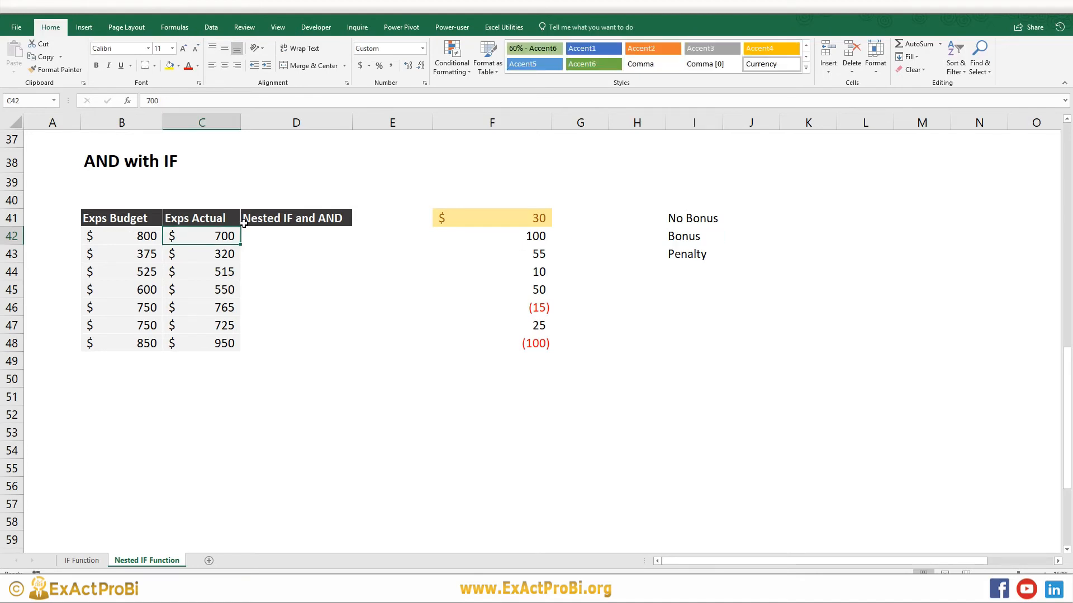
click(534, 217)
click(110, 237)
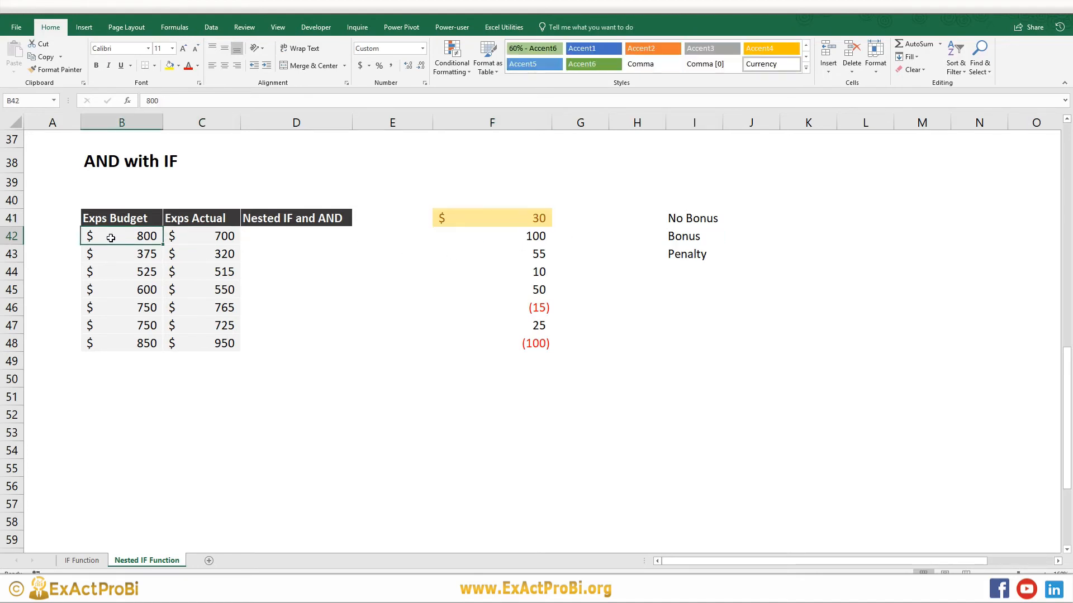
click(201, 239)
drag(544, 239, 519, 342)
click(510, 234)
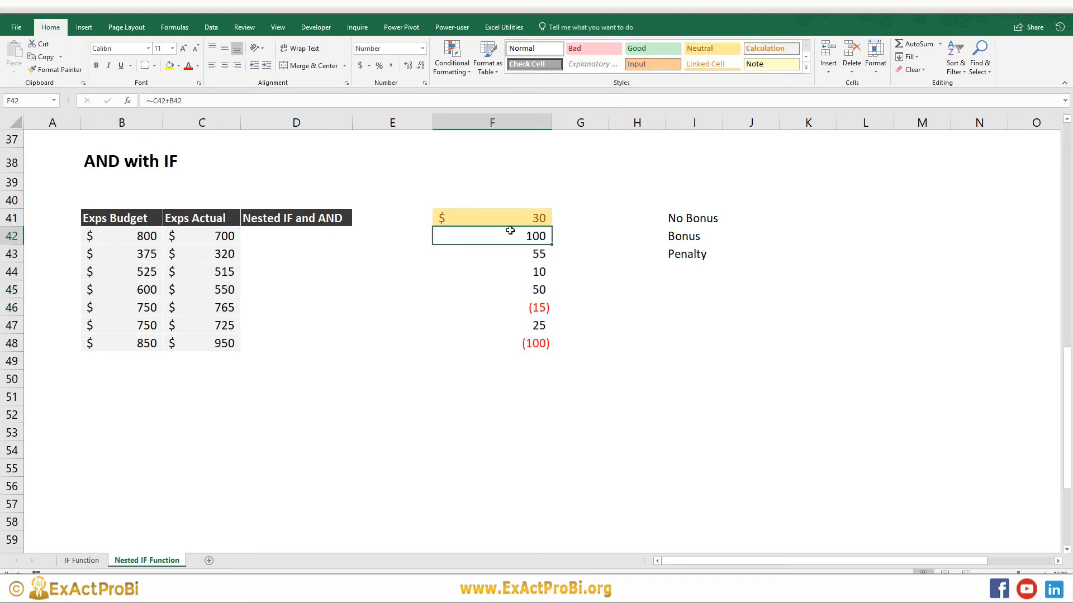
click(499, 215)
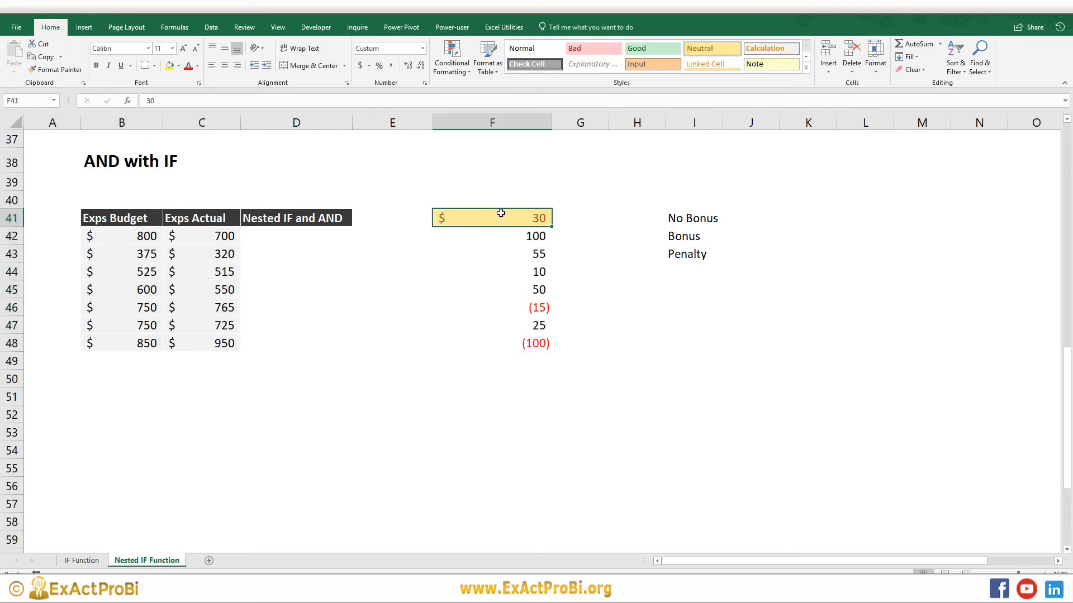
click(520, 240)
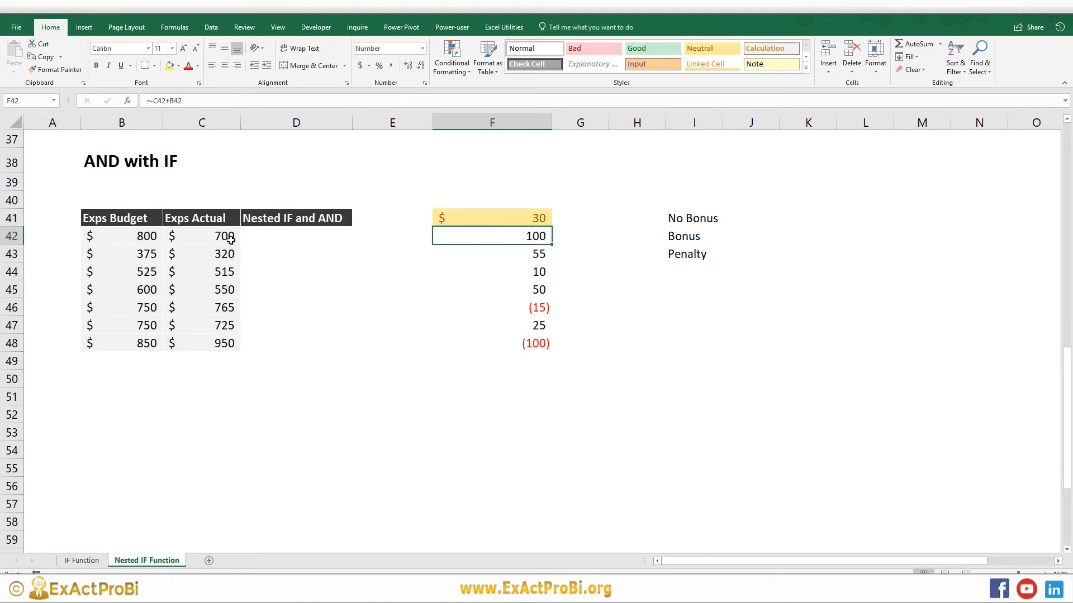
click(506, 257)
drag(507, 239, 506, 252)
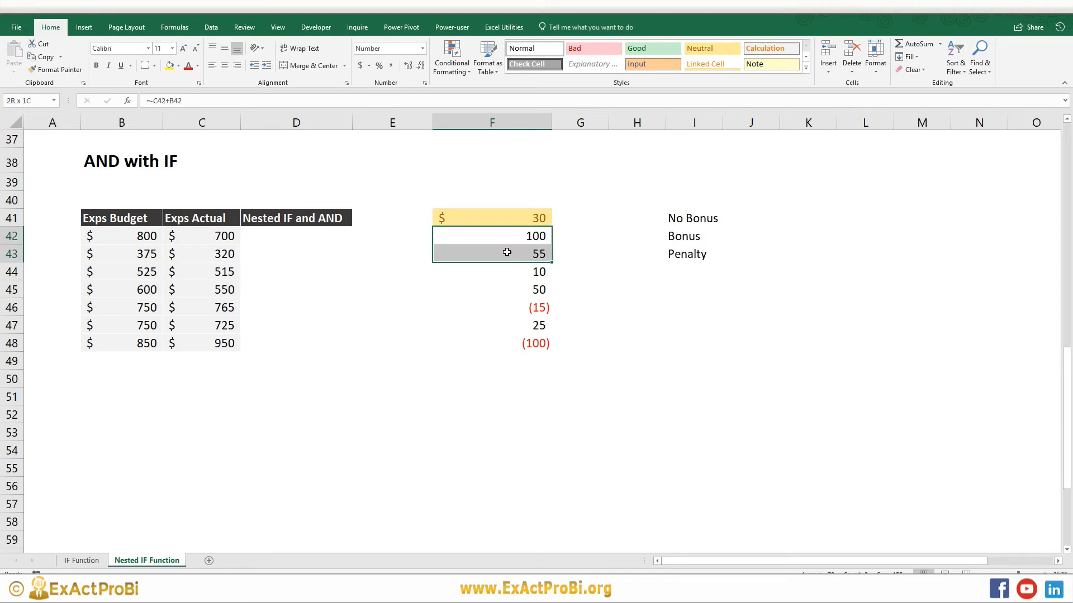
click(511, 291)
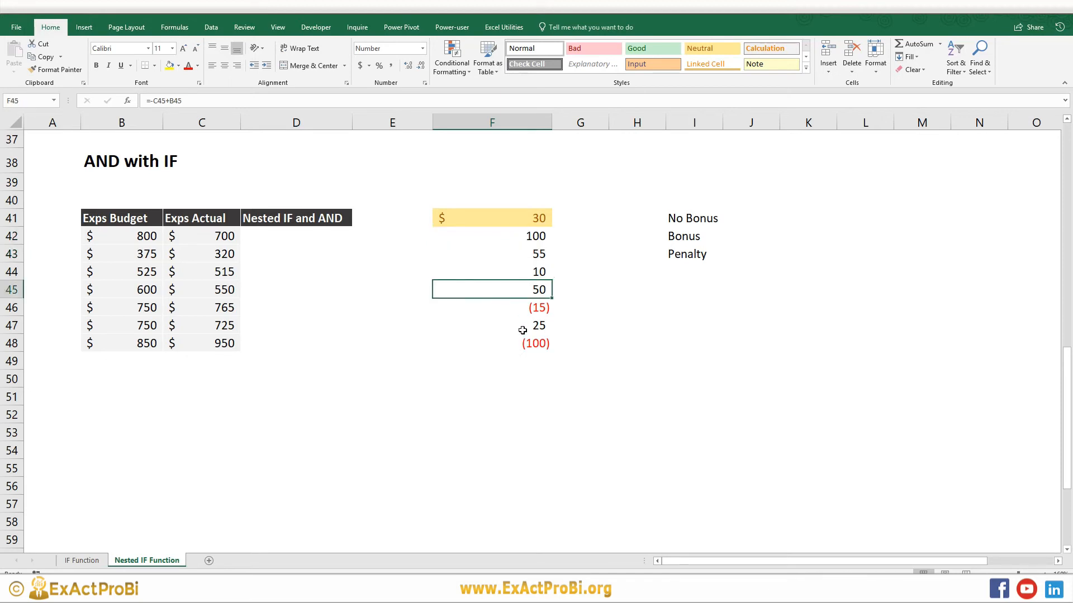
Step: Review the No Bonus and Penalty outcomes in I41 and I43 against the F41 threshold and the expenses in rows 42 and 48
click(679, 255)
click(680, 223)
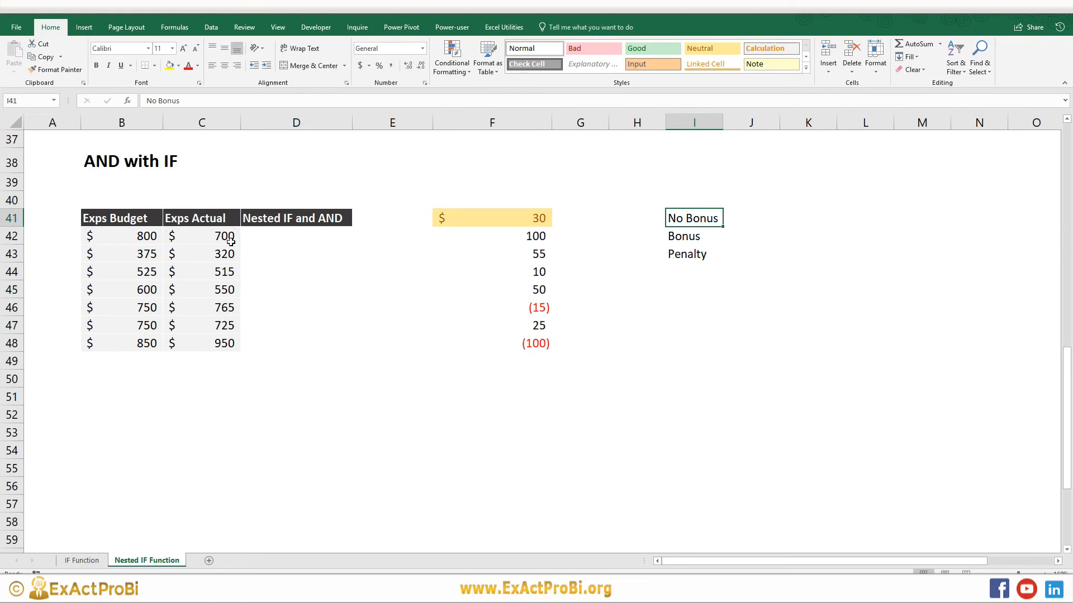
click(204, 236)
click(677, 218)
click(495, 219)
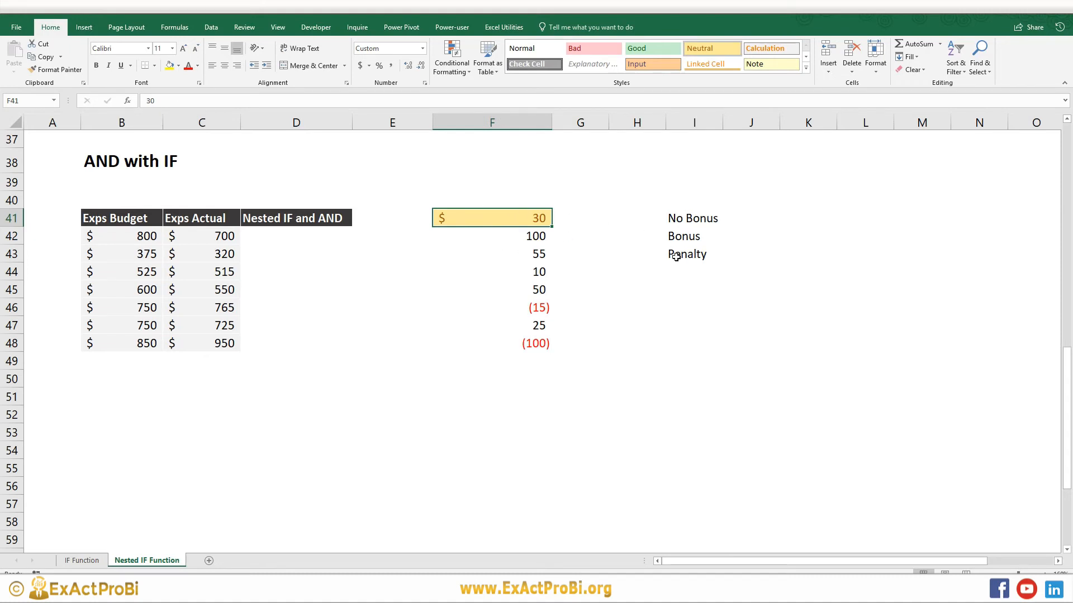
click(210, 342)
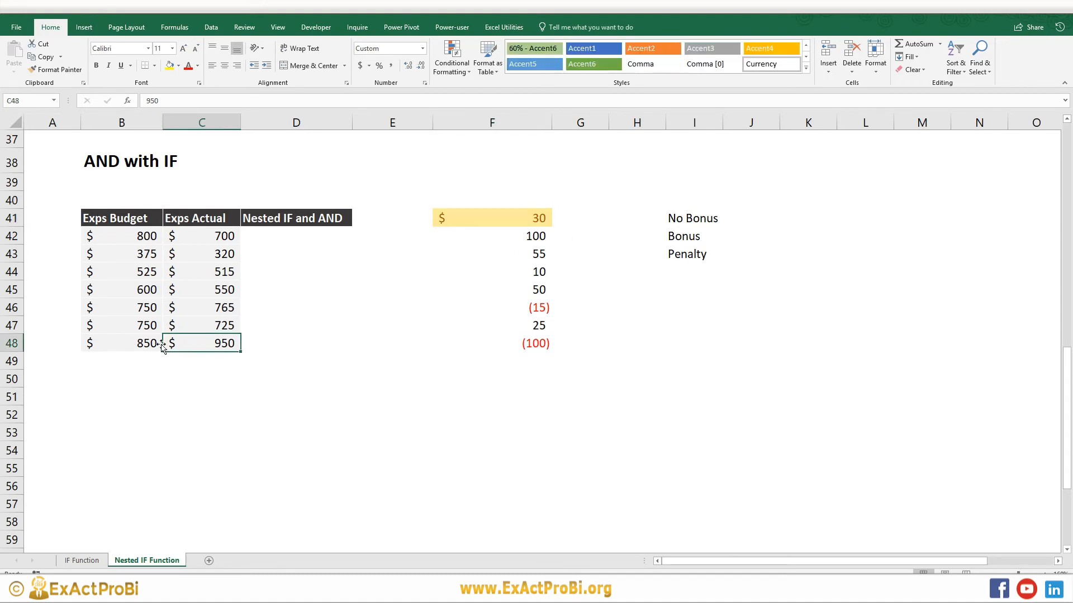
click(140, 344)
click(188, 345)
click(684, 257)
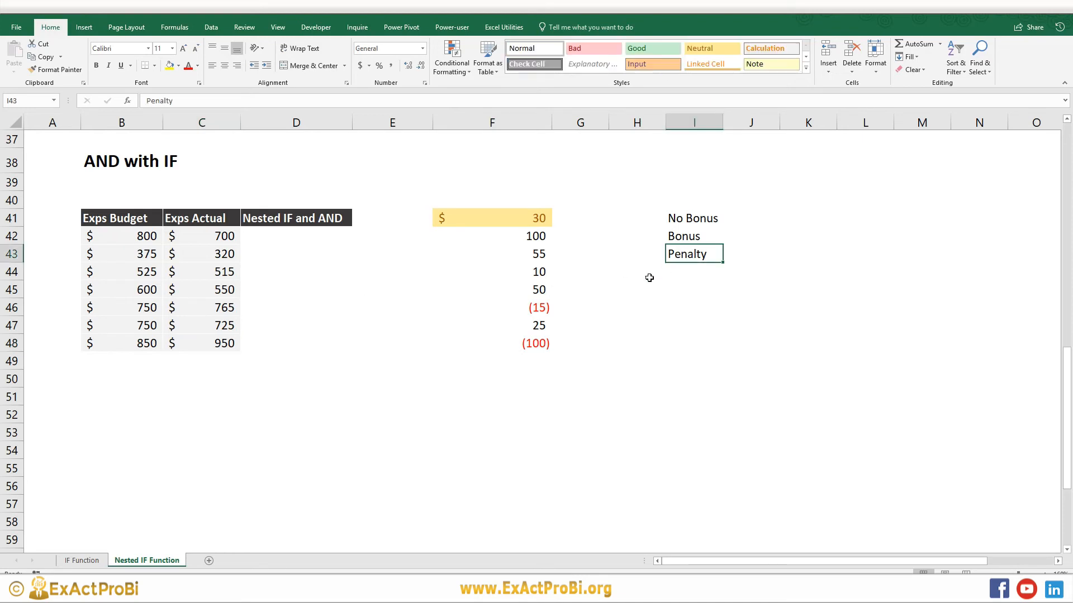
Step: Begin an IF formula in D42 that tests C42>B42 and returns the Penalty label through the absolute reference $I$43 when true
click(281, 239)
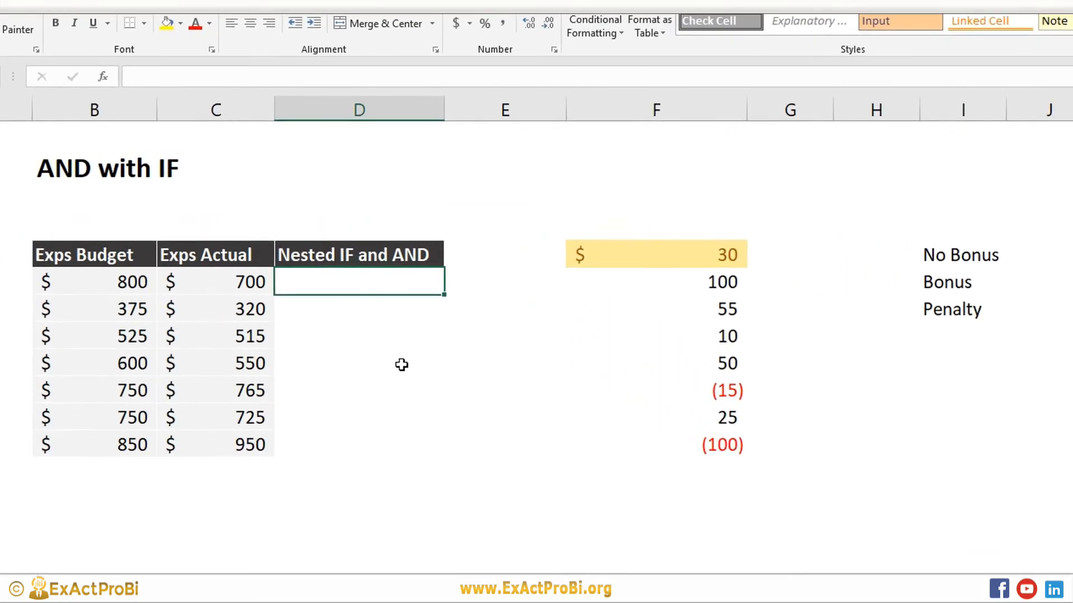
text(=if()
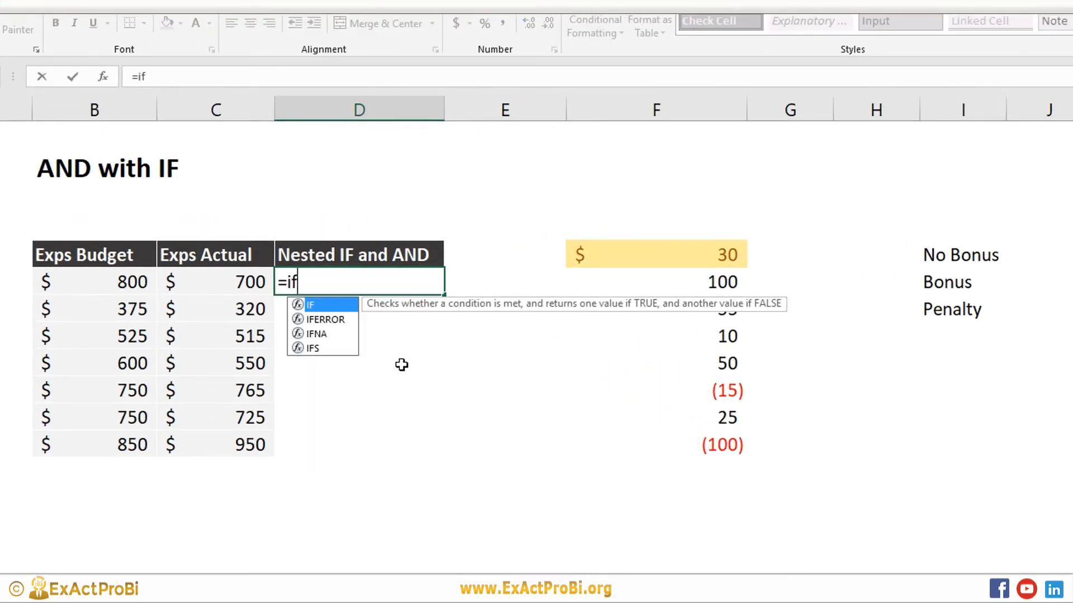
click(189, 278)
text(>)
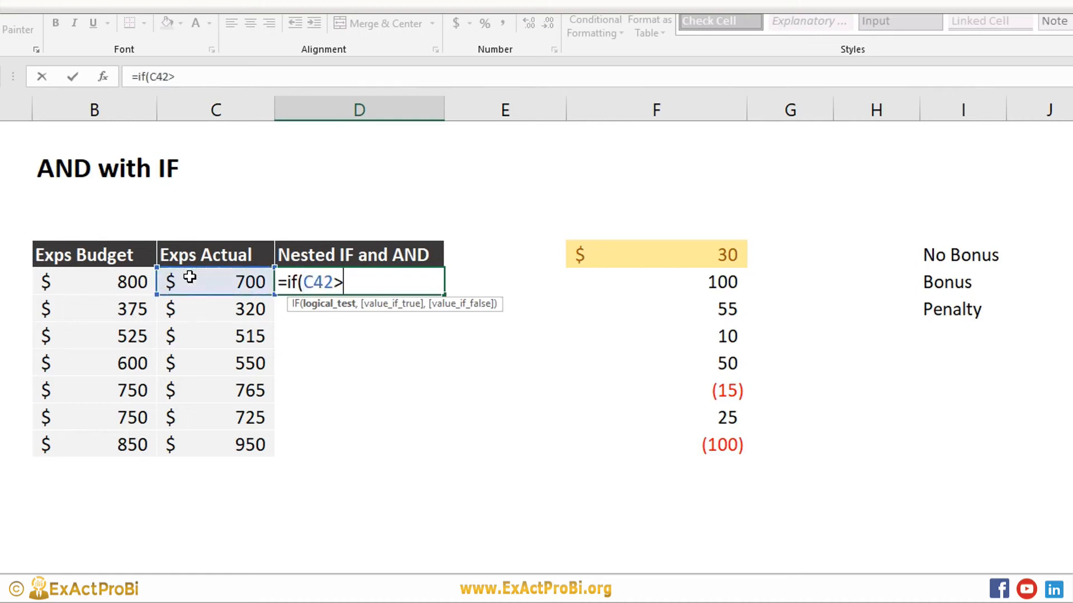
click(119, 281)
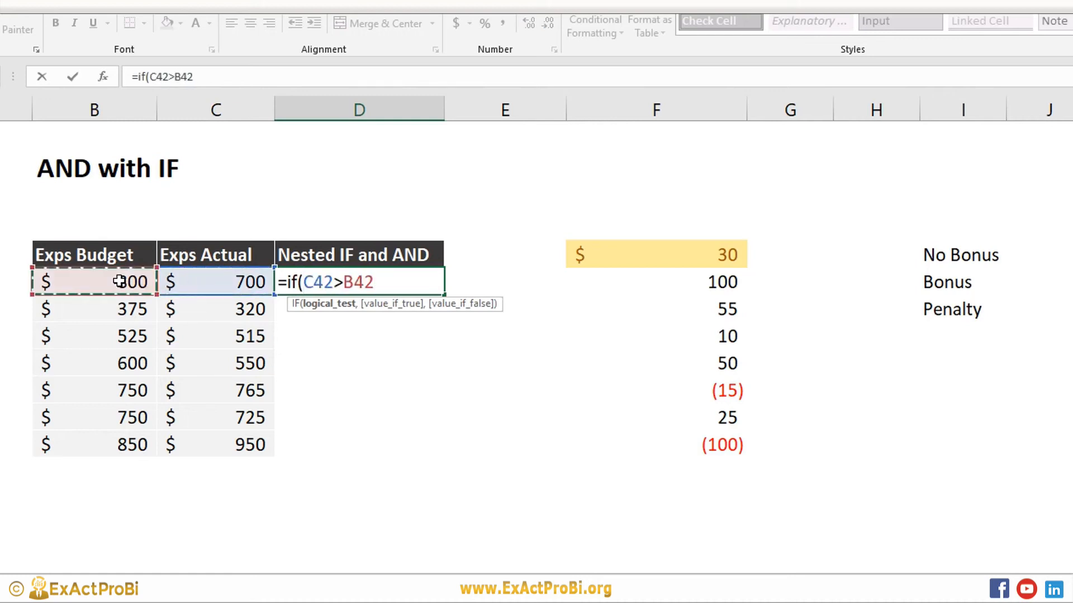
text(,)
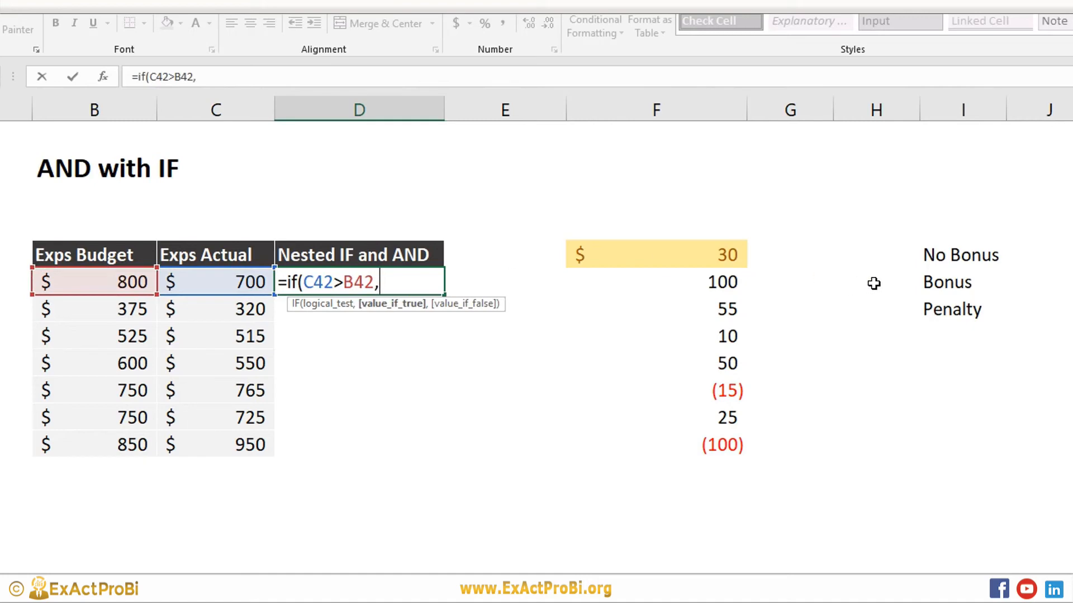
click(942, 311)
key(F4)
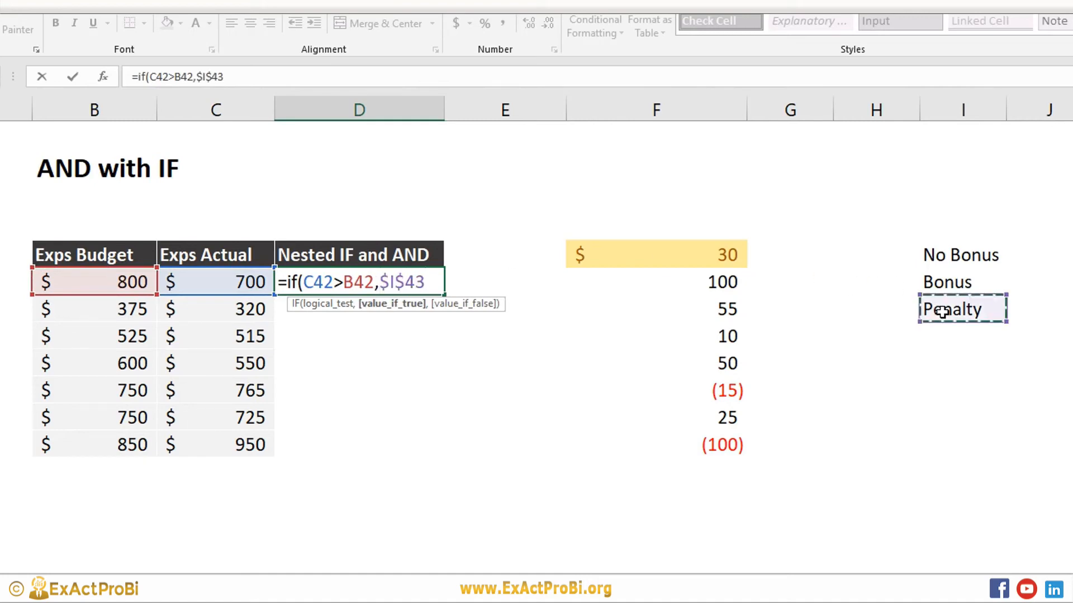
text(,)
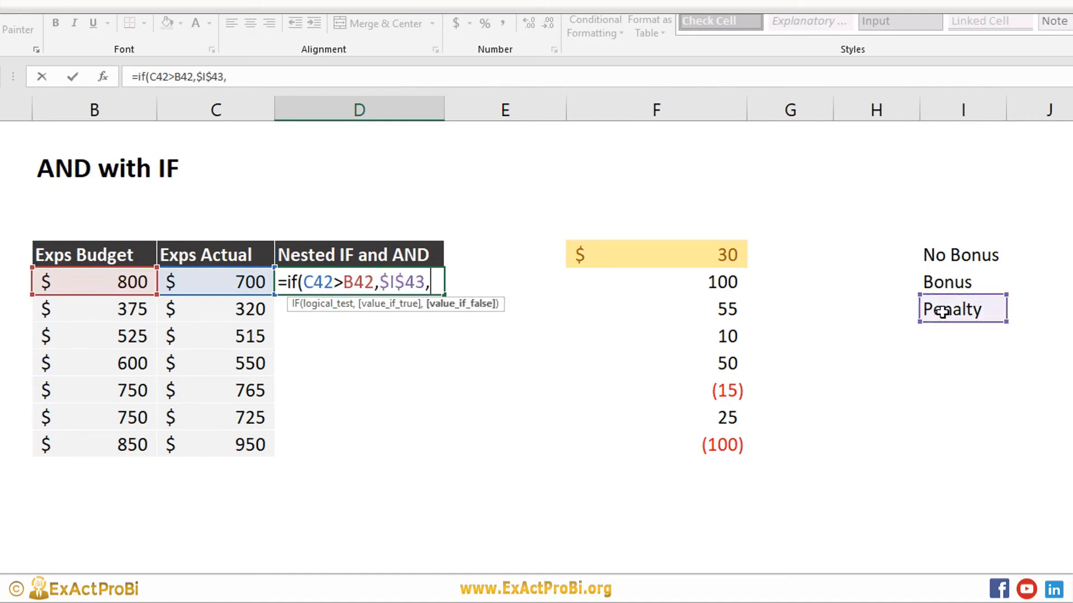
Step: Nest an IF with AND as the false result in D42, with B42-C42>F41 as its first condition
text(if)
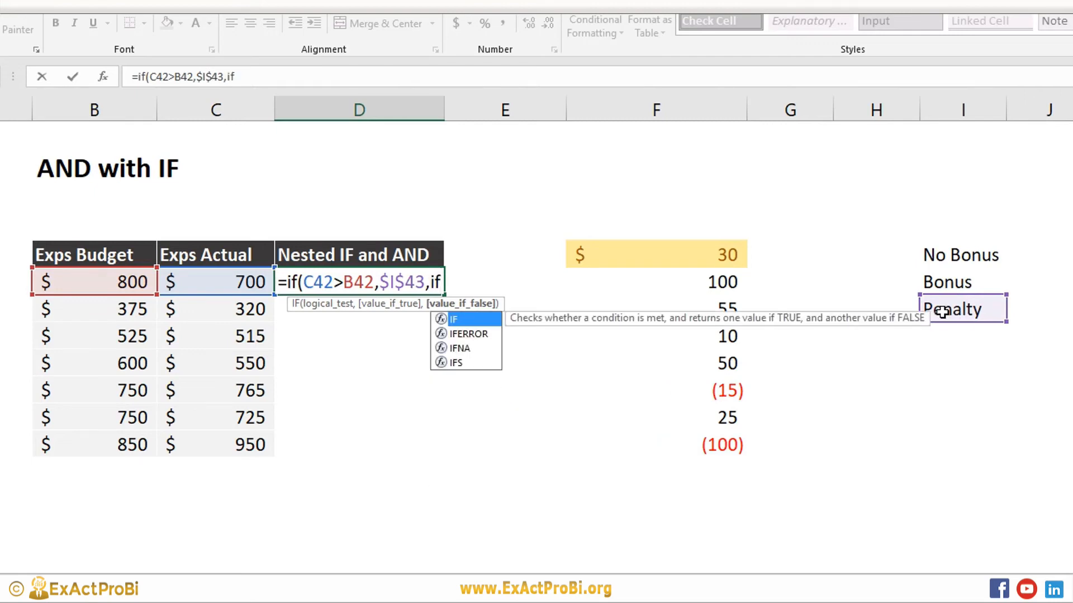
text((and()
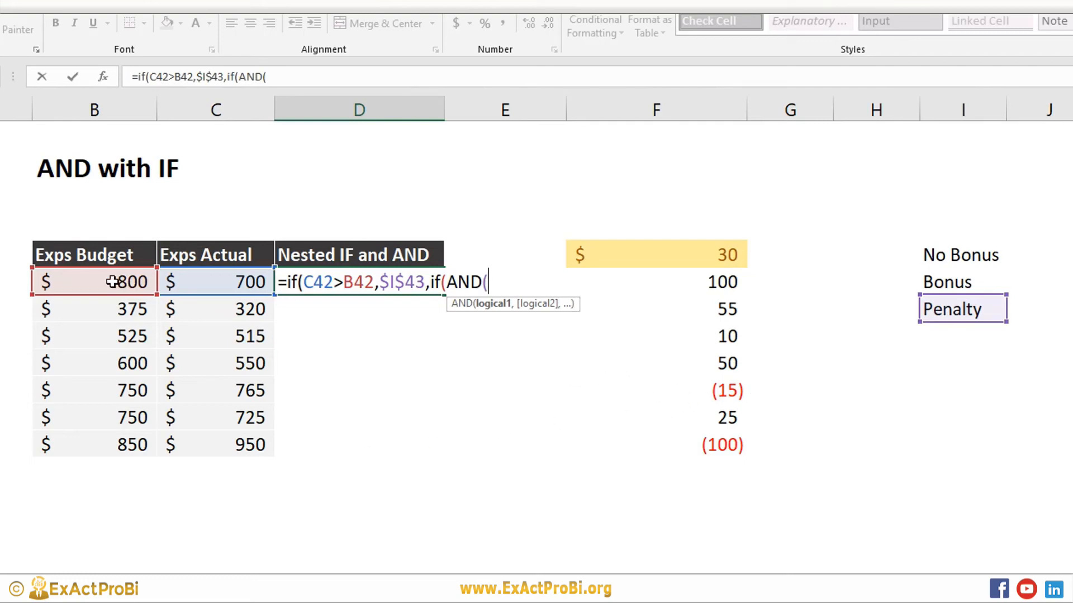
click(113, 283)
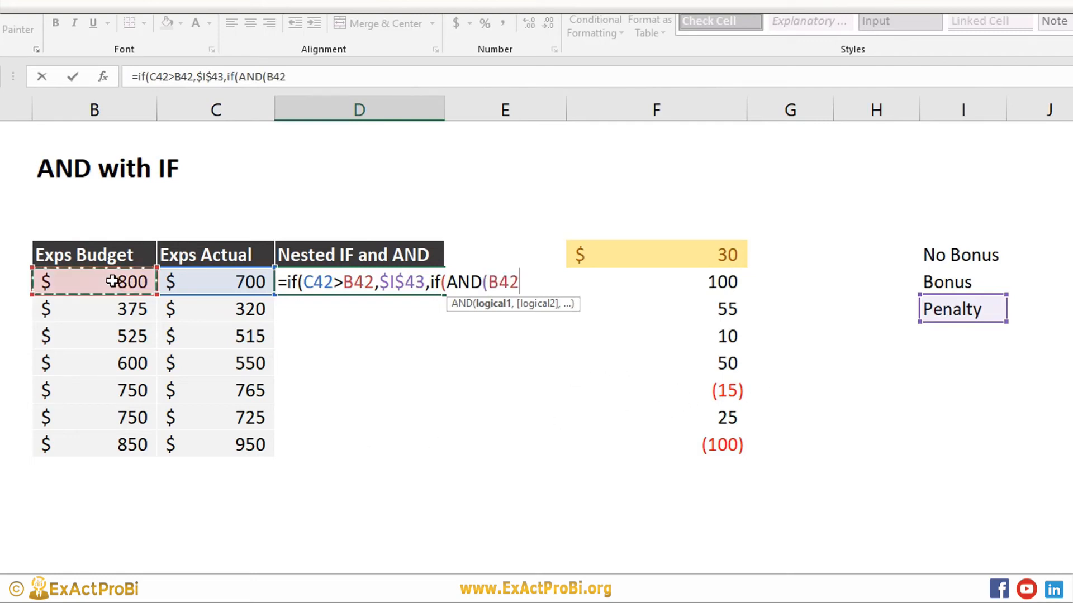
text(-)
click(203, 283)
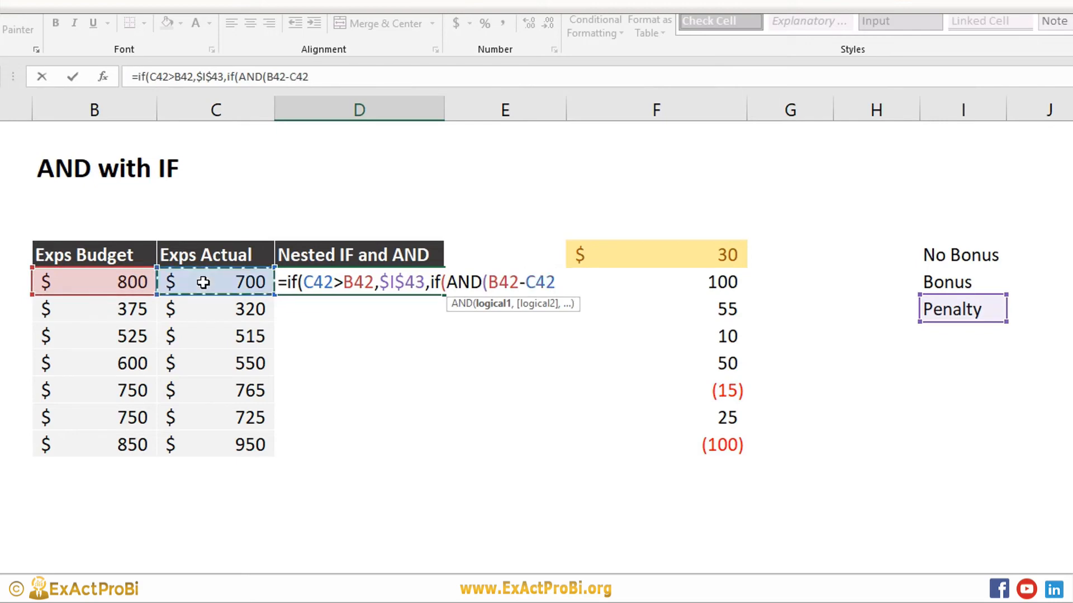
text(>)
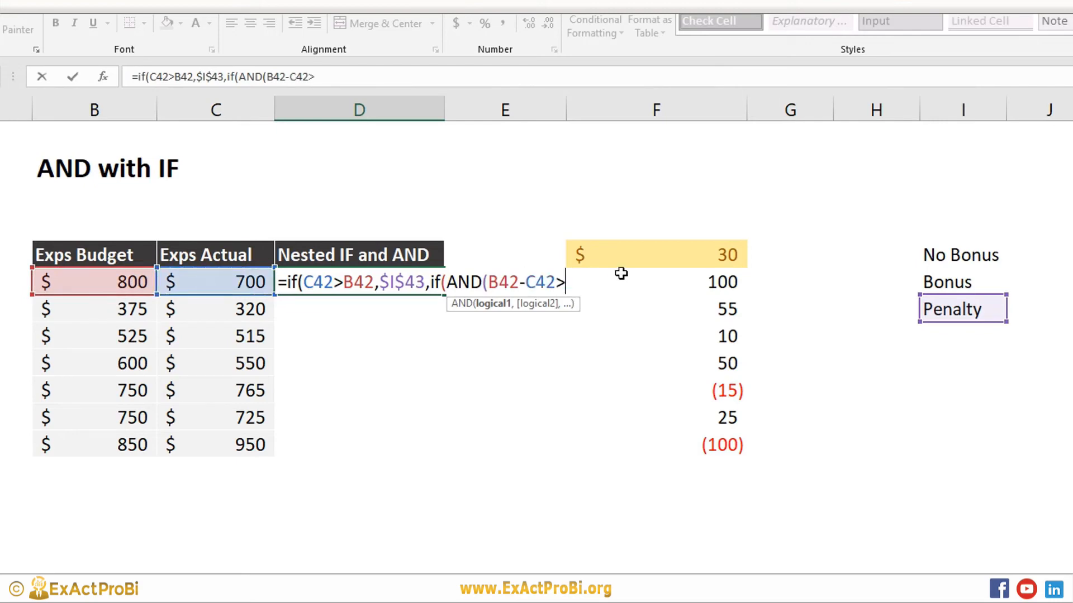
click(676, 258)
text(,)
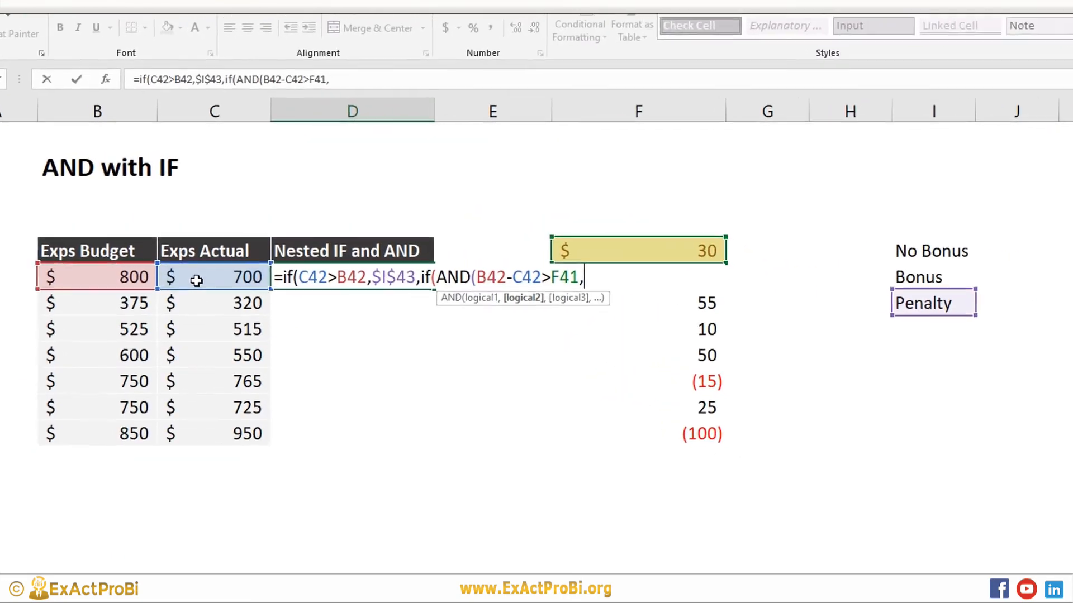
Step: Add C42<B42 as the second AND condition and close the AND test in the D42 formula
click(197, 286)
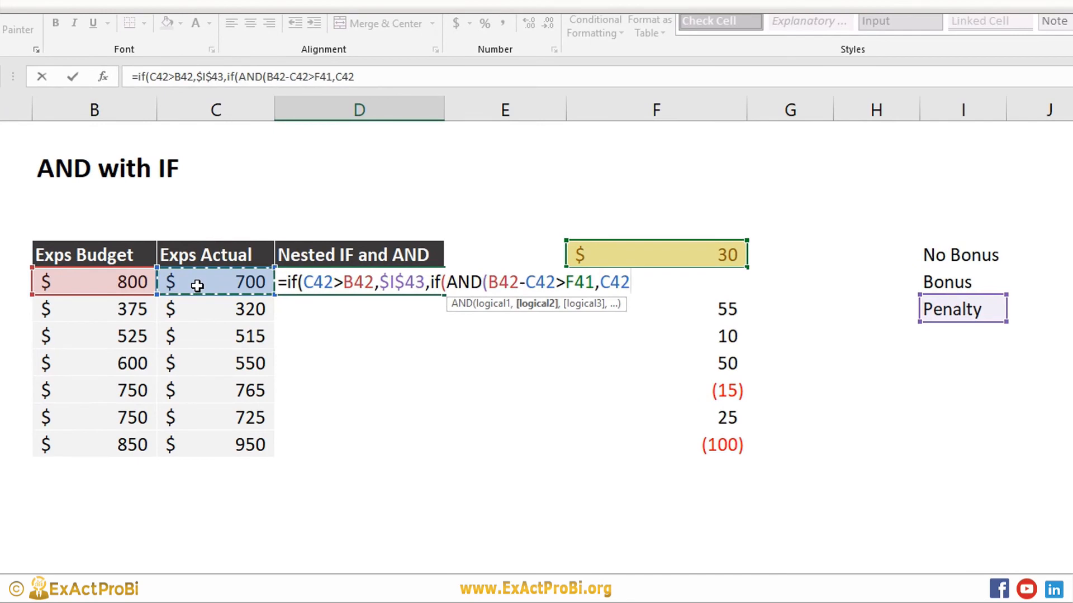
text(<)
click(95, 281)
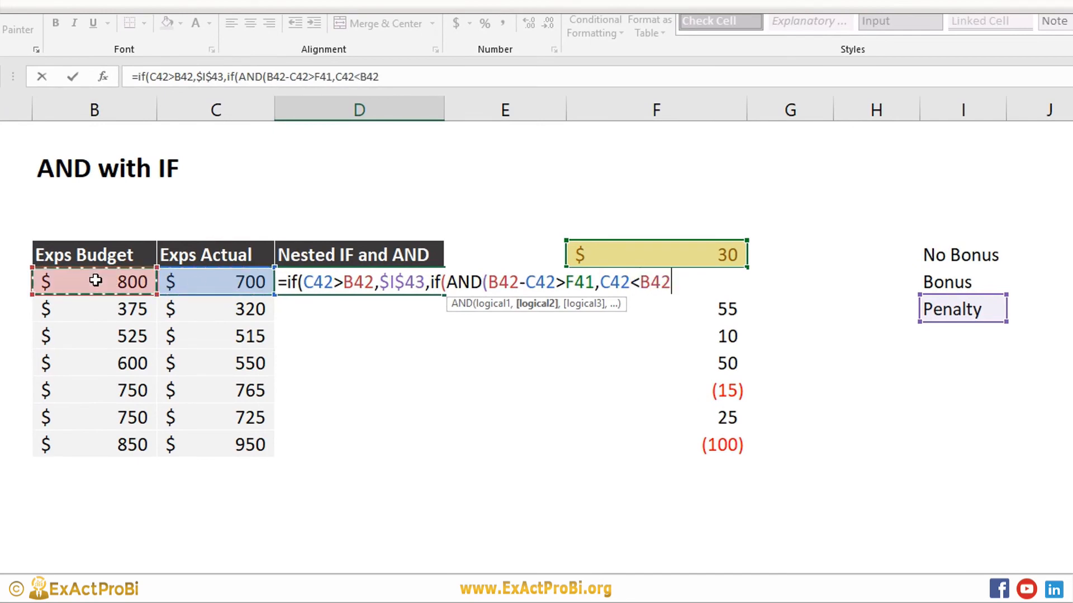
text())
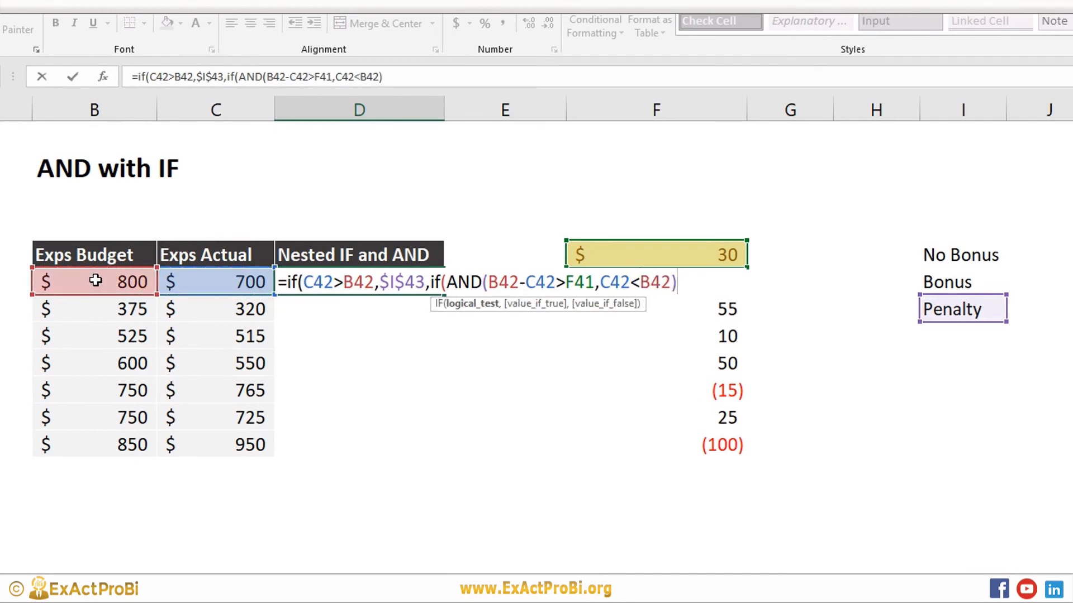
text(,)
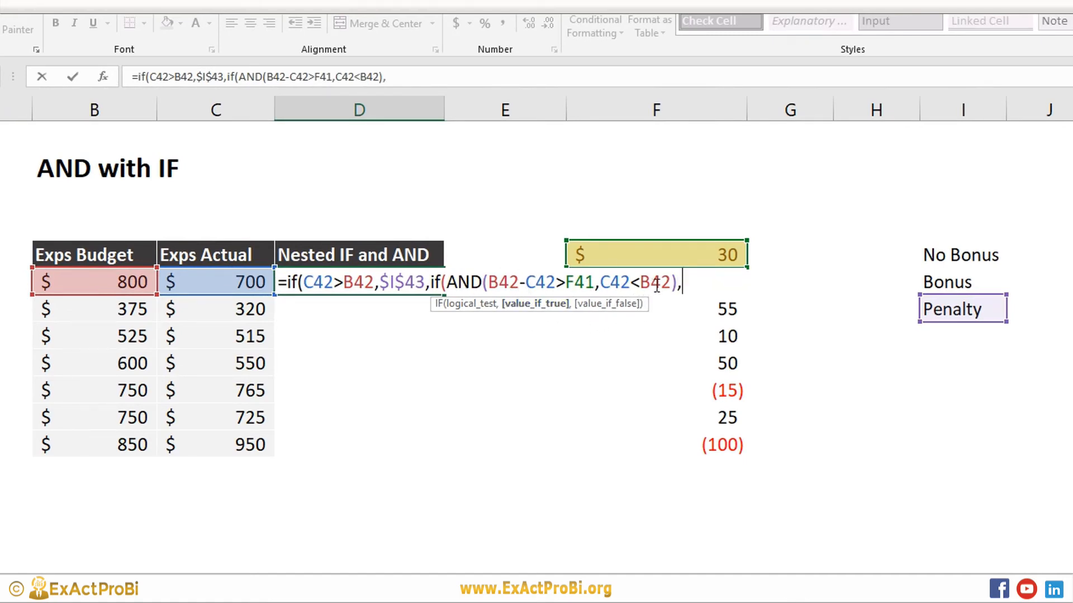
Step: Return Bonus from $I$42 when true and No Bonus from $I$41 when false, and complete the nested formula in D42
click(938, 284)
key(F4)
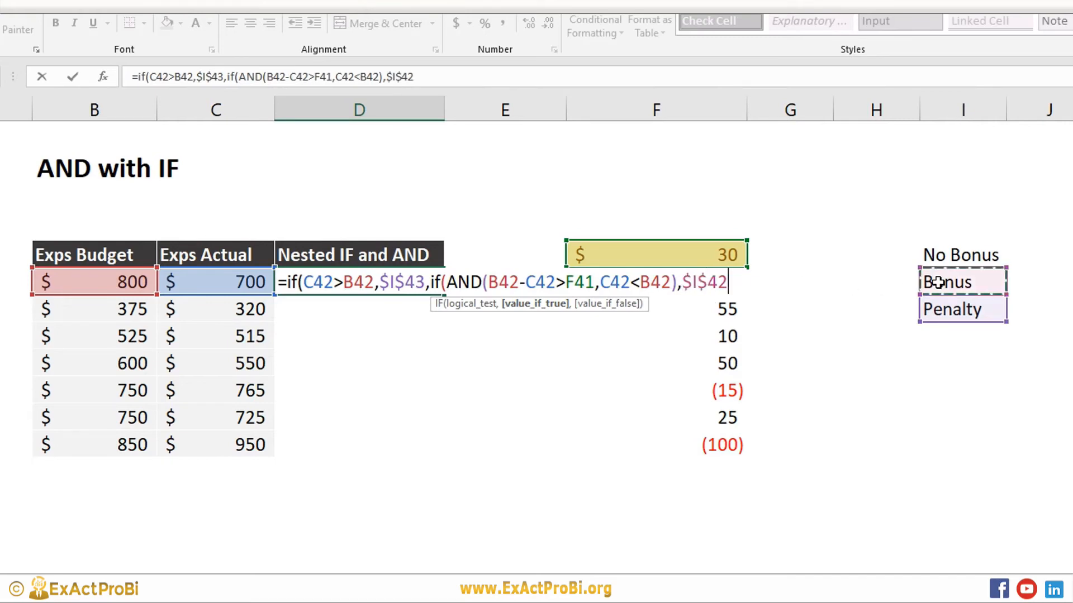
text(,)
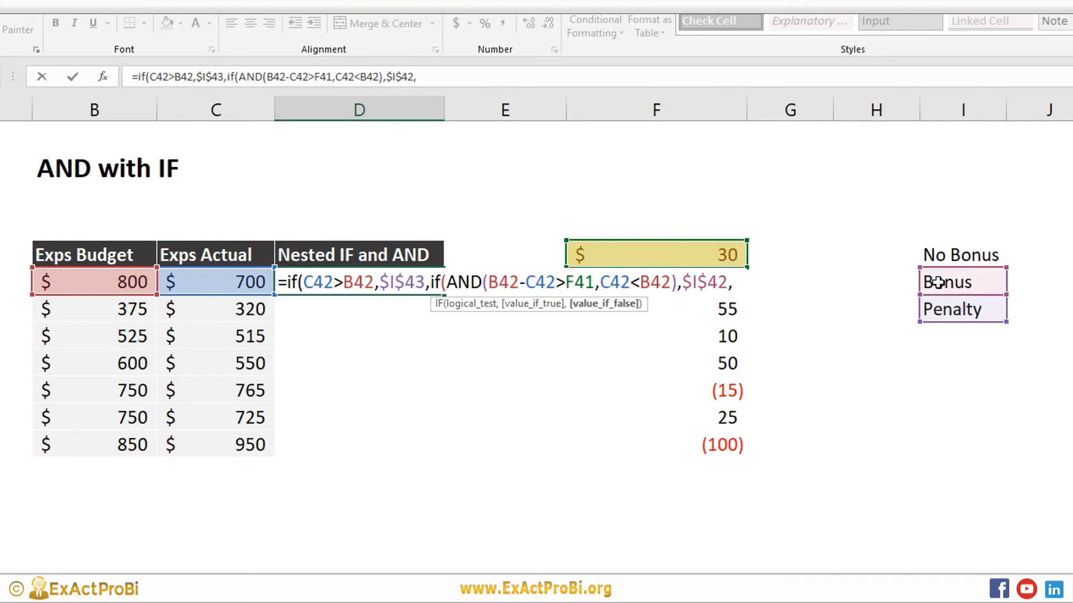
click(972, 256)
key(F4)
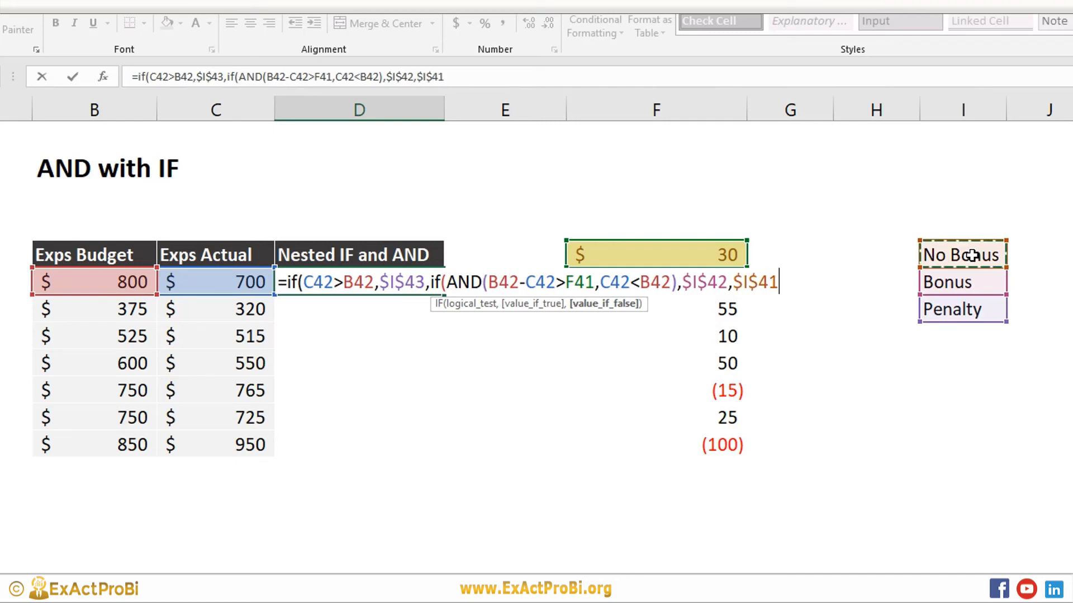
text()))
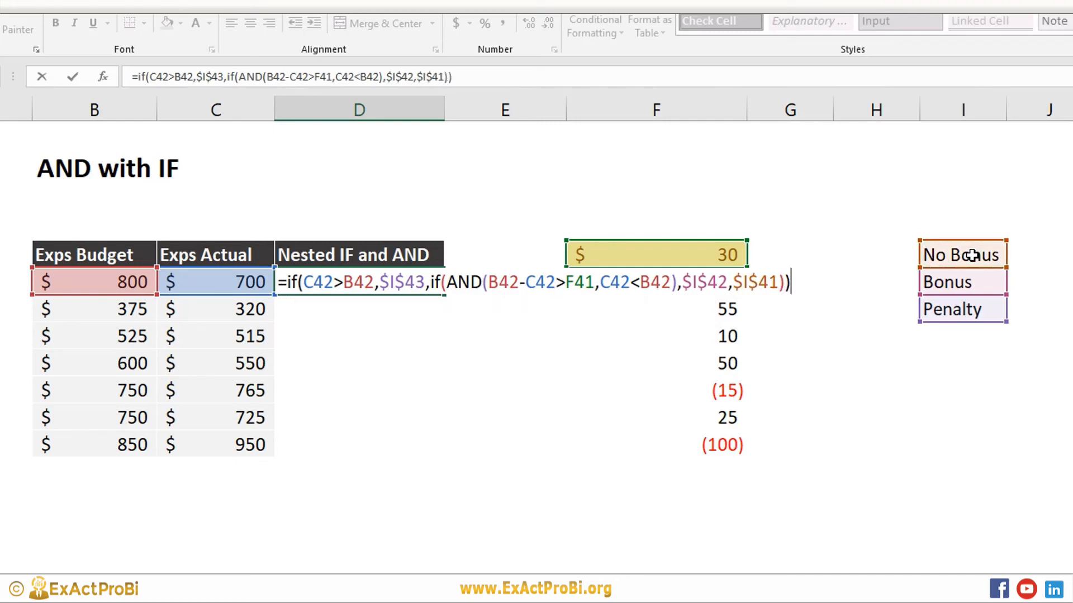
key(Return)
key(Up)
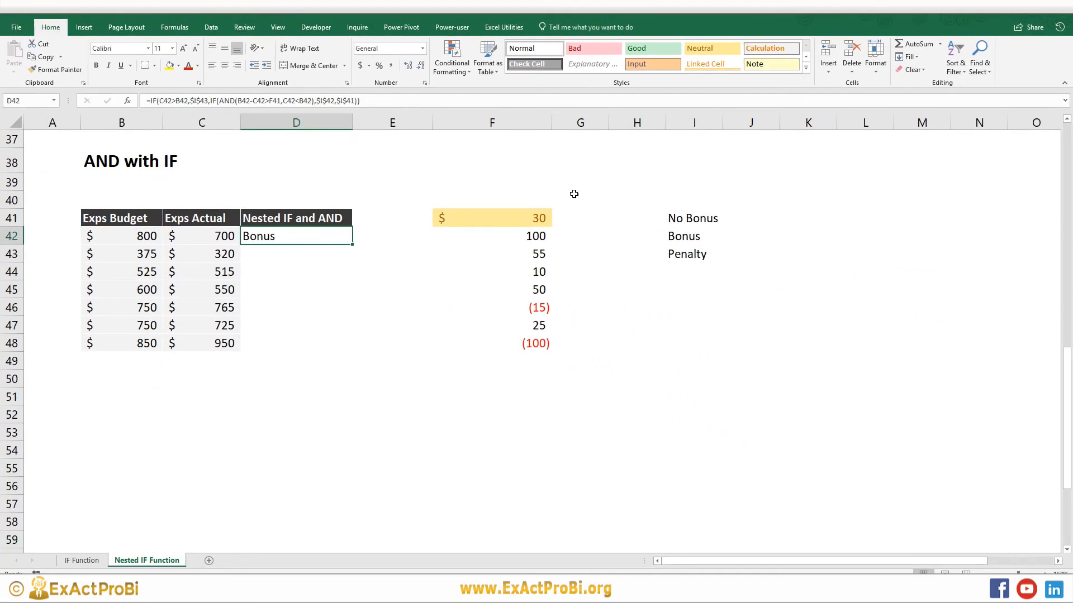
Step: Fill the D42 formula down to D48 and check the results against the differences in column F
drag(351, 245, 347, 346)
click(255, 253)
click(262, 274)
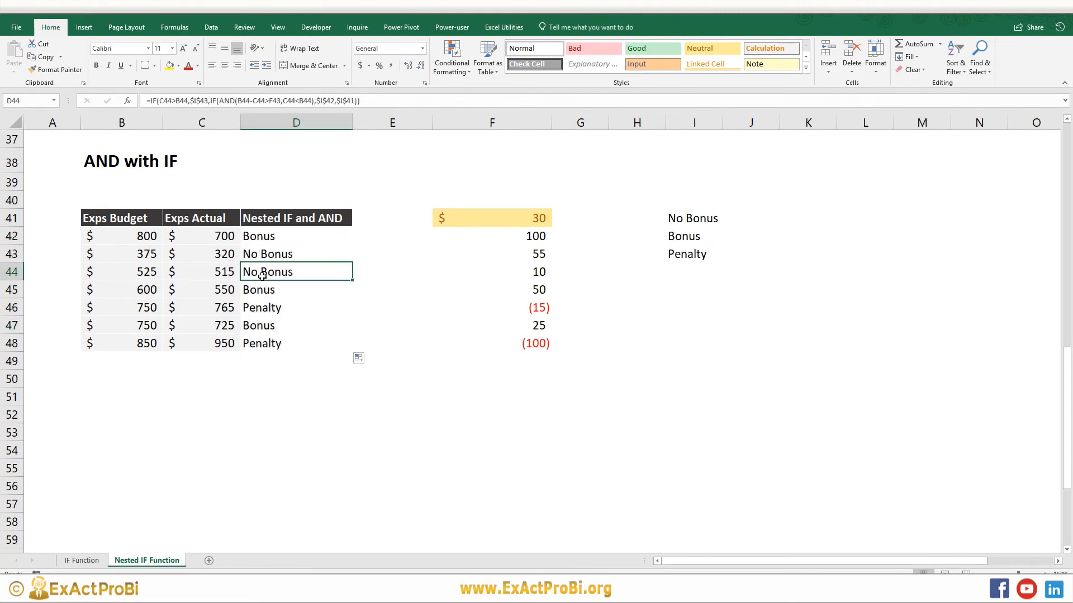
click(518, 258)
drag(264, 255, 263, 271)
click(253, 239)
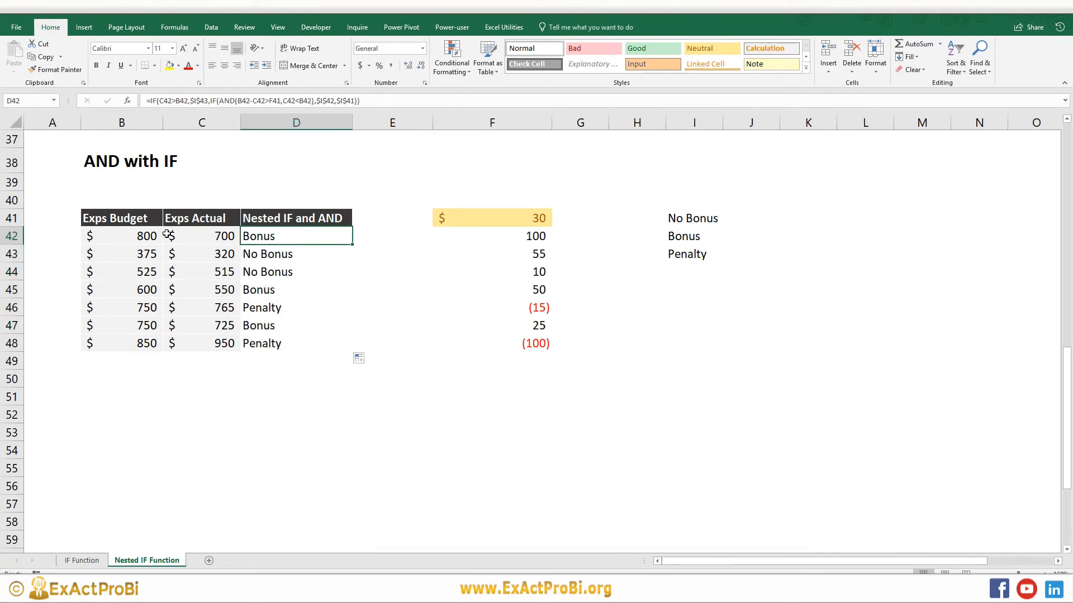
click(506, 237)
click(501, 256)
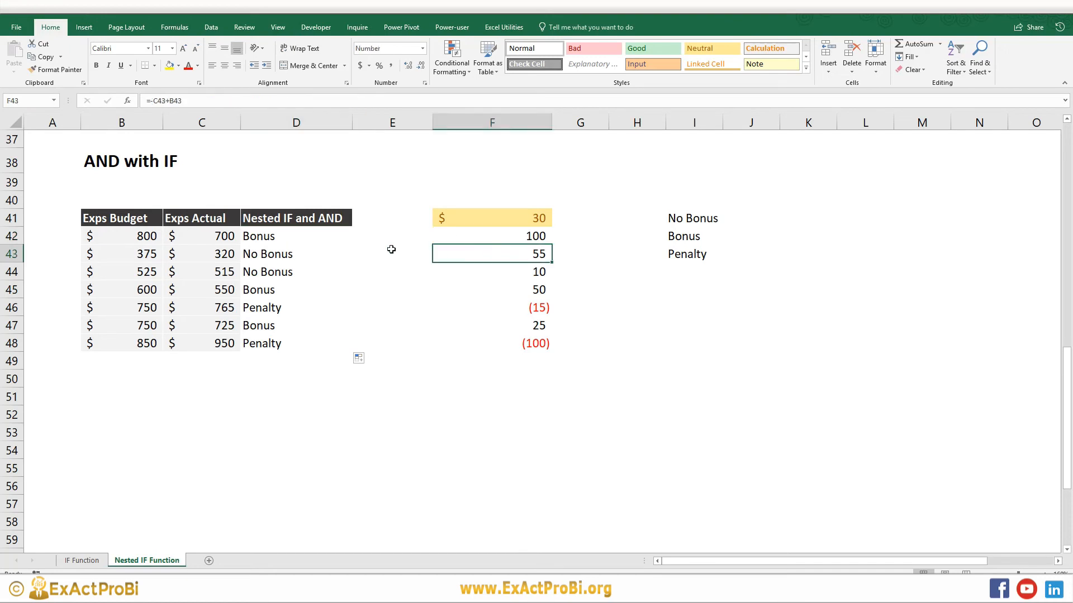
Step: Change the F41 threshold reference in the D42 formula to the absolute reference $F$41
double_click(268, 239)
click(451, 238)
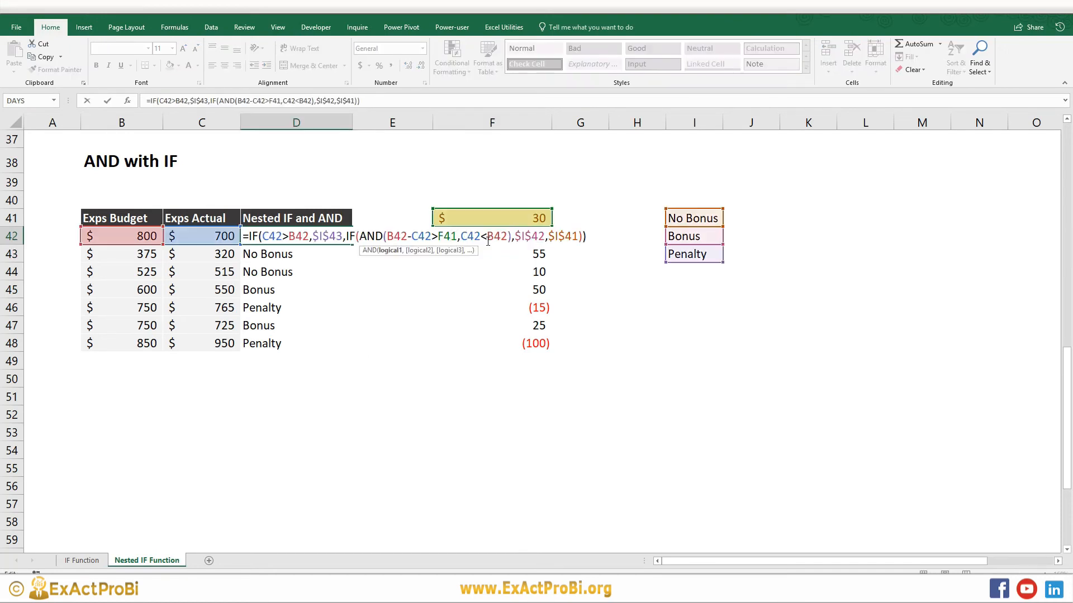
key(F4)
key(ctrl+Return)
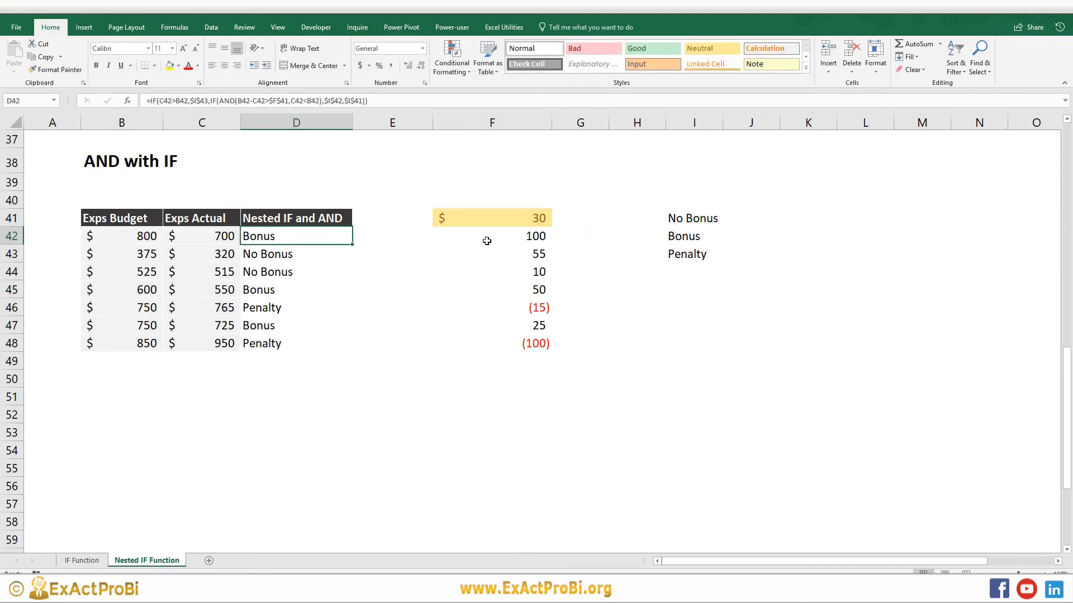
Step: Copy the corrected D42 formula into D43:D48
key(ctrl+c)
key(Down)
key(shift+Down)
key(shift+Down)
key(shift+Down)
key(shift+Down)
key(shift+Down)
key(ctrl+v)
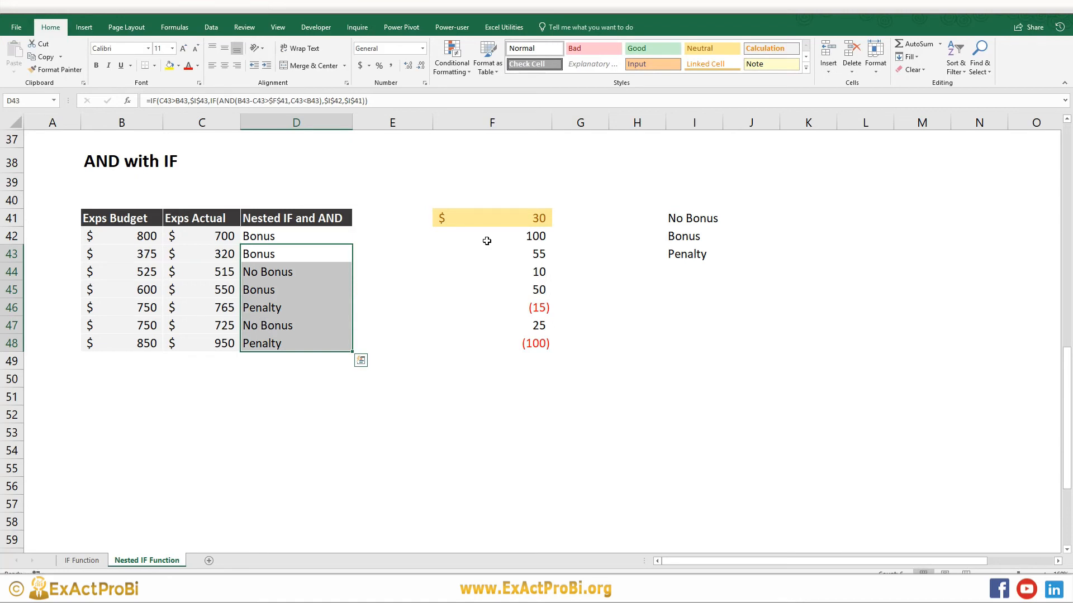
Step: Check the nested IF results for rows 42 to 44 against their differences in column F and the F41 threshold
click(274, 253)
click(517, 241)
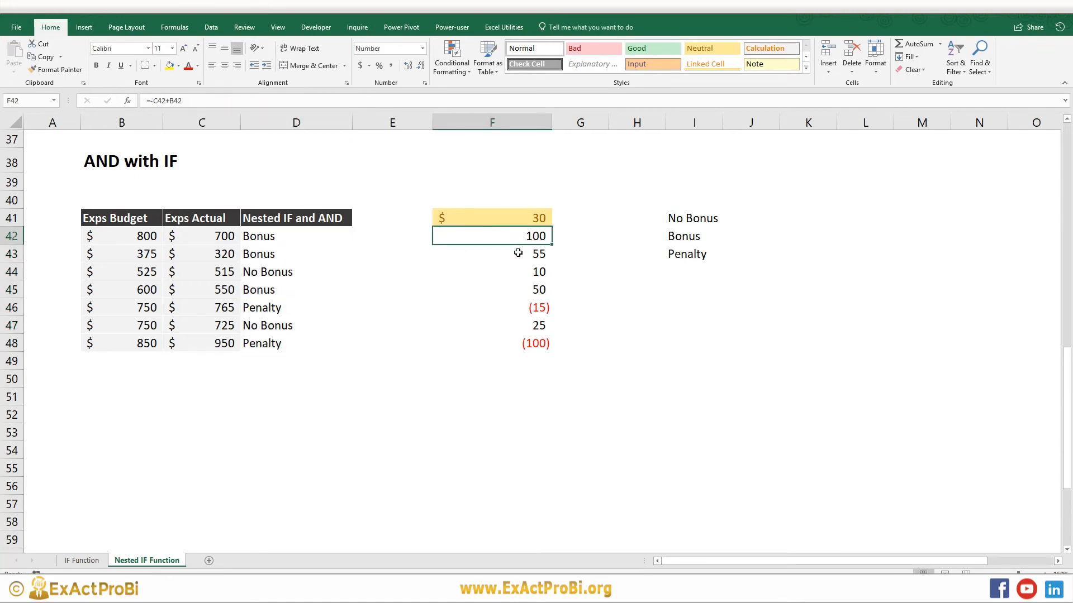
click(518, 254)
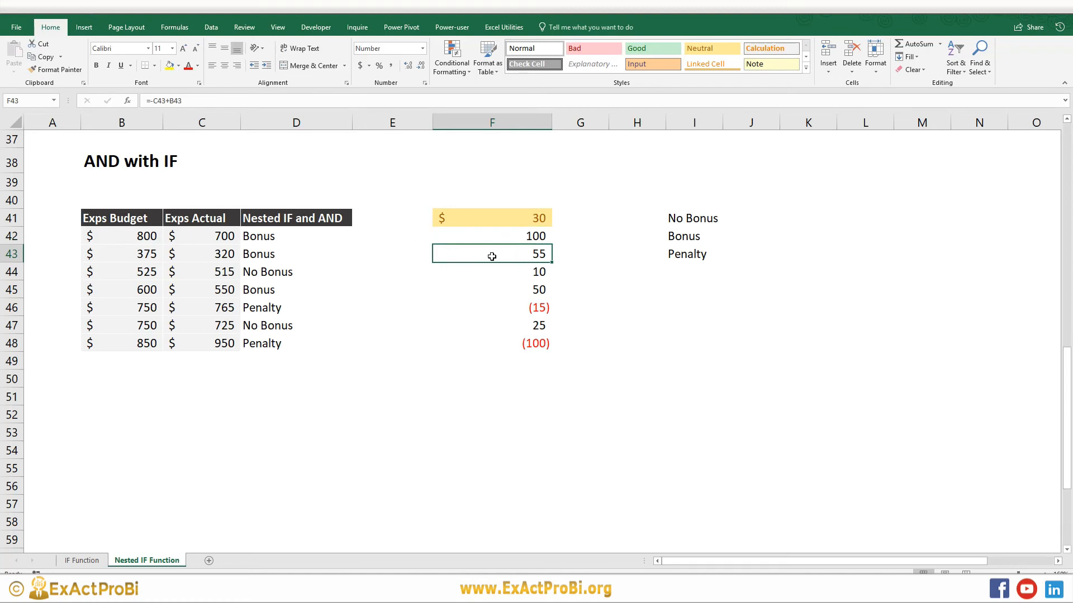
click(530, 277)
click(254, 278)
click(516, 273)
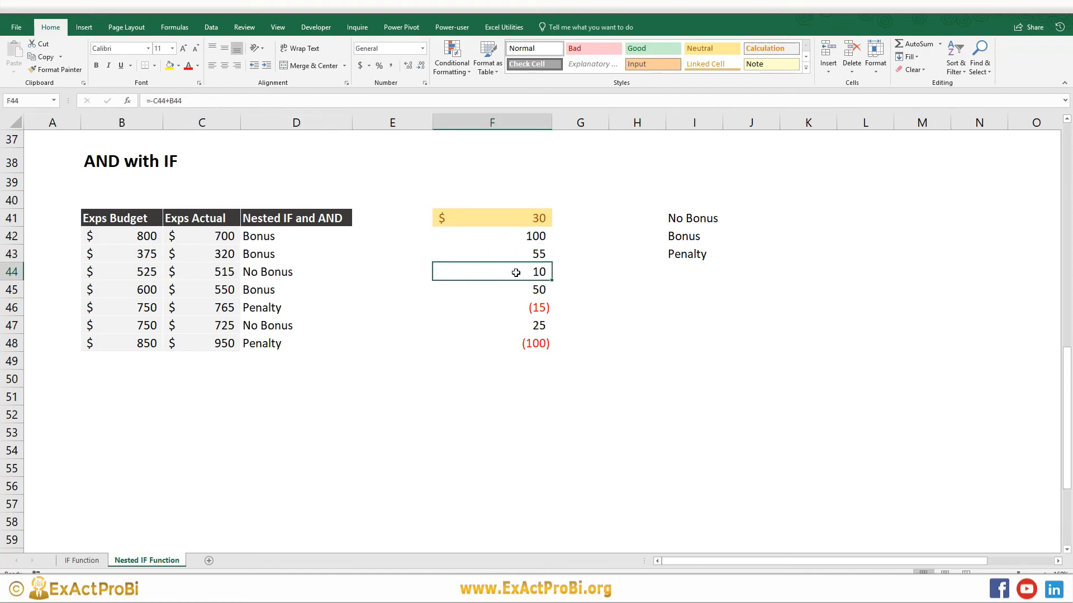
click(217, 275)
click(244, 276)
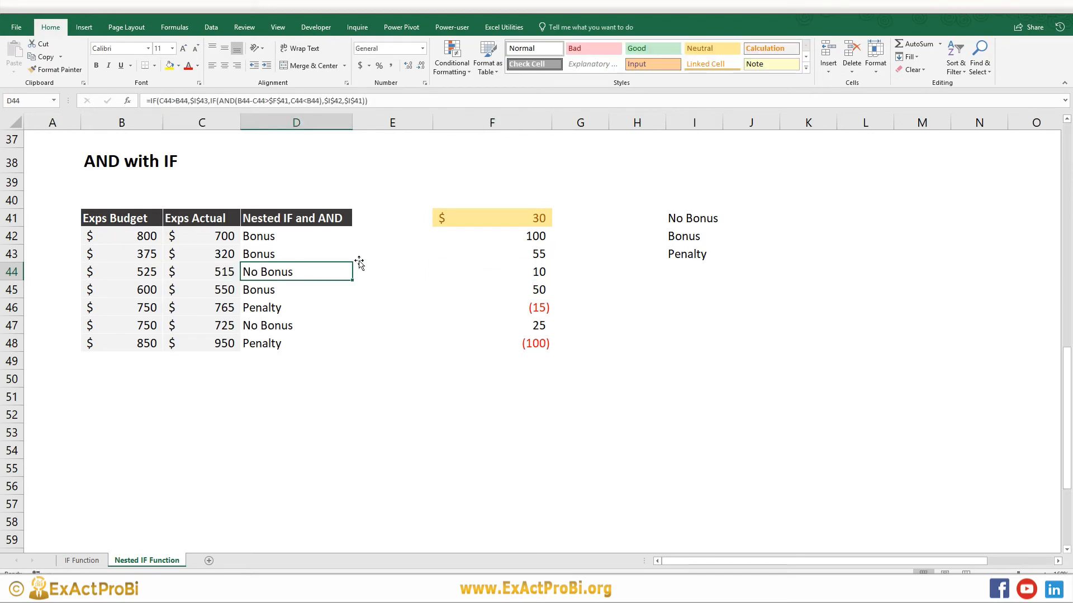
click(524, 271)
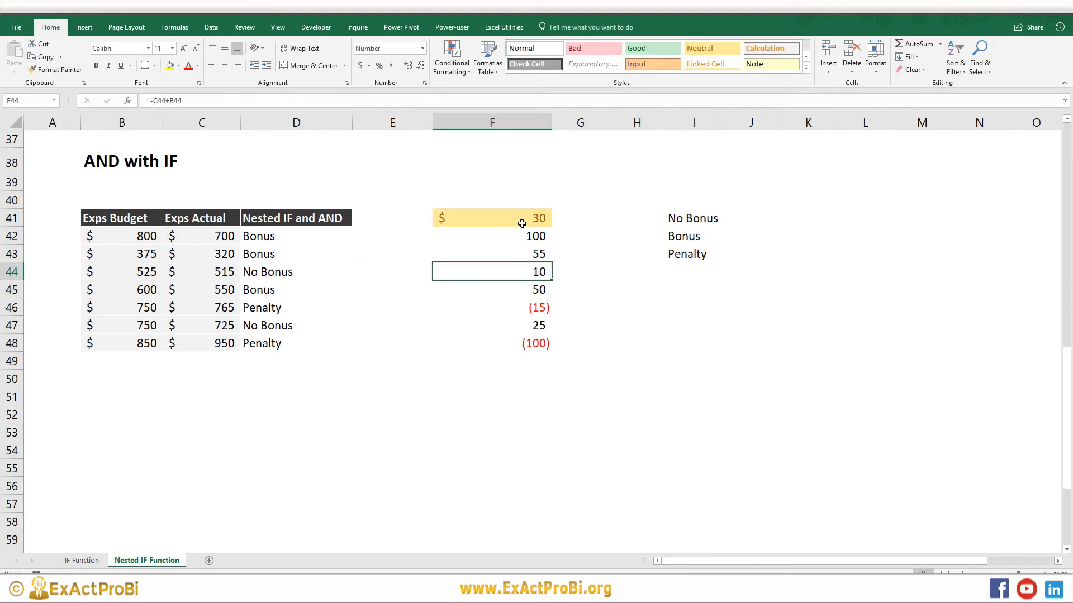
Step: Check the outcomes in rows 45 to 48 against their budget-minus-actual differences and the F41 threshold
click(515, 290)
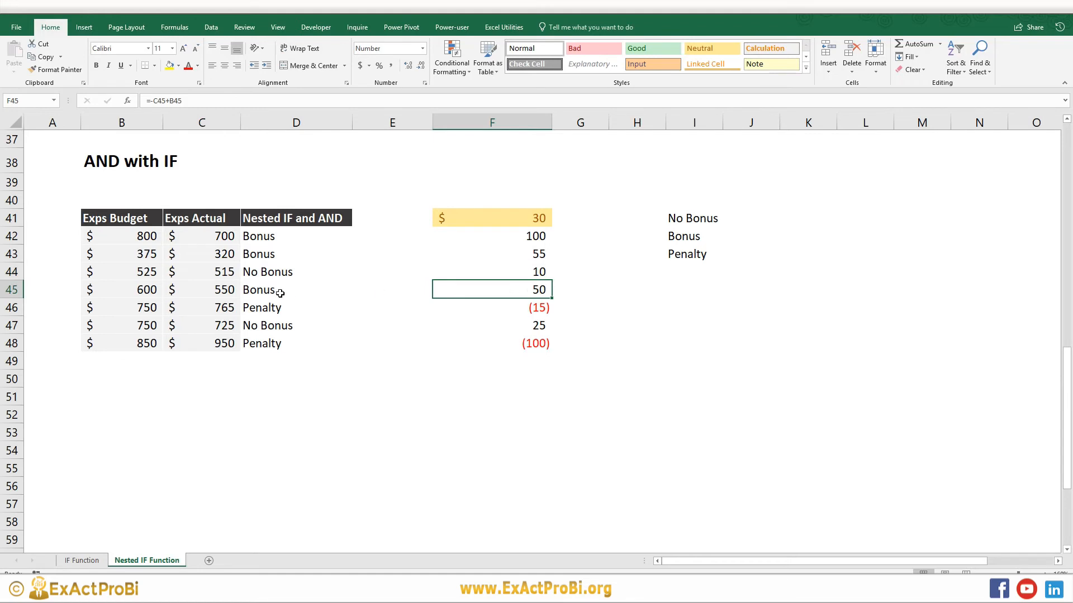
click(280, 294)
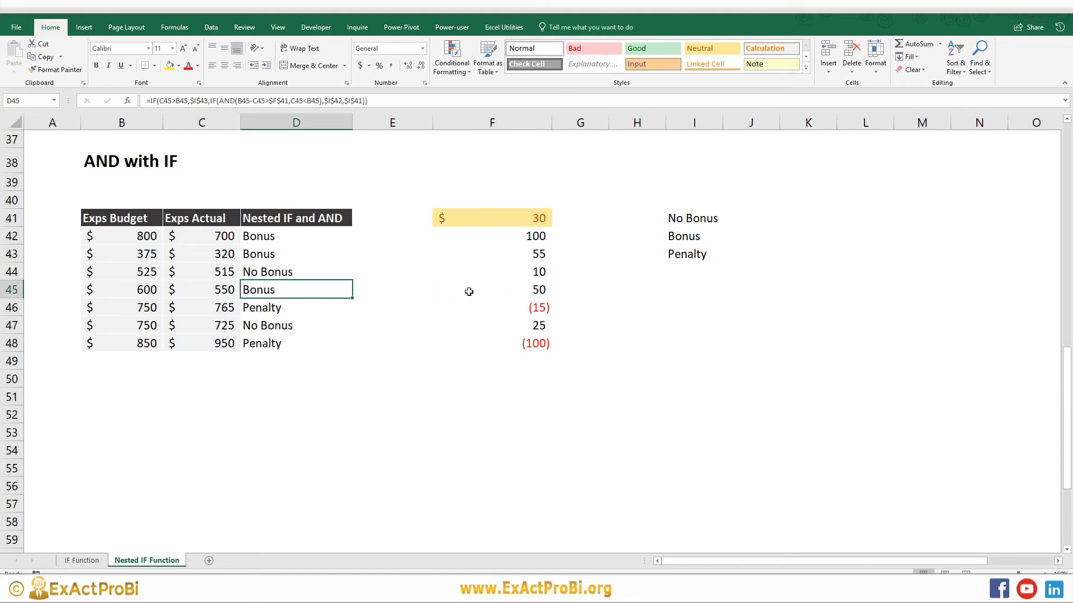
click(524, 289)
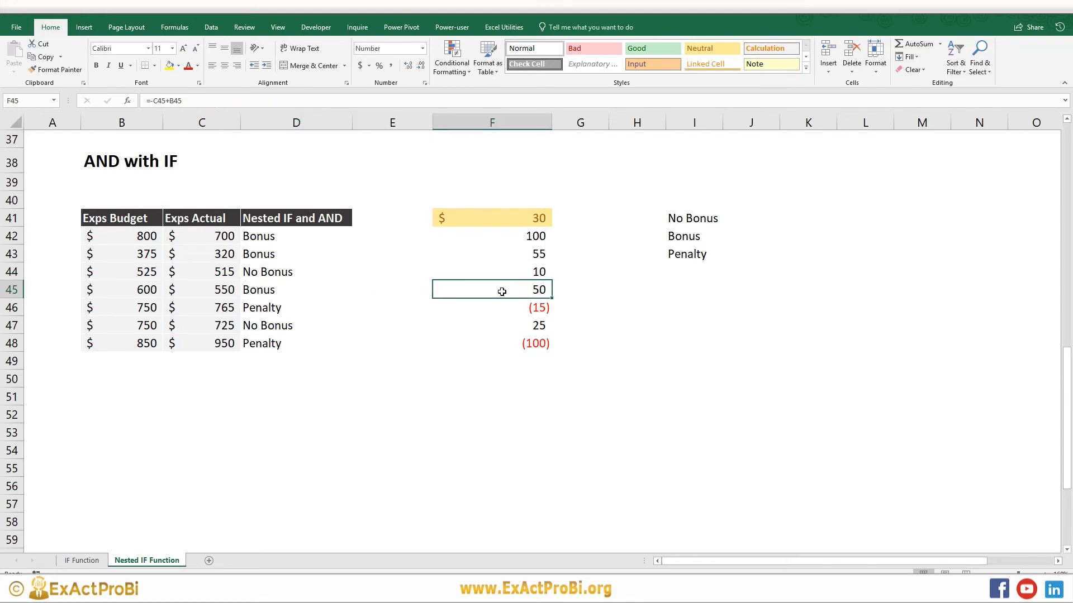
click(528, 305)
click(242, 312)
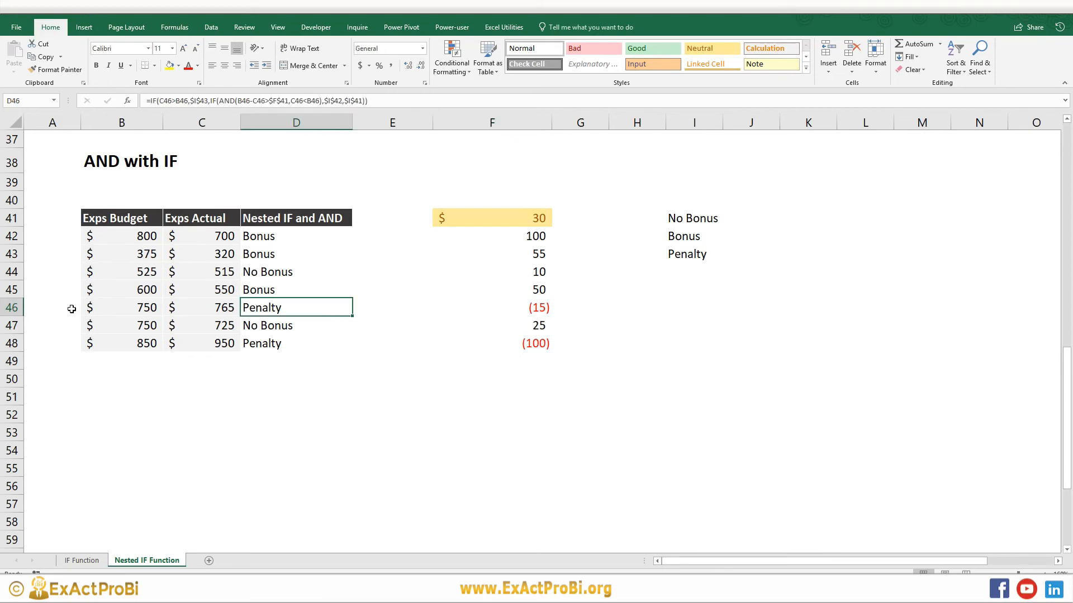
click(536, 310)
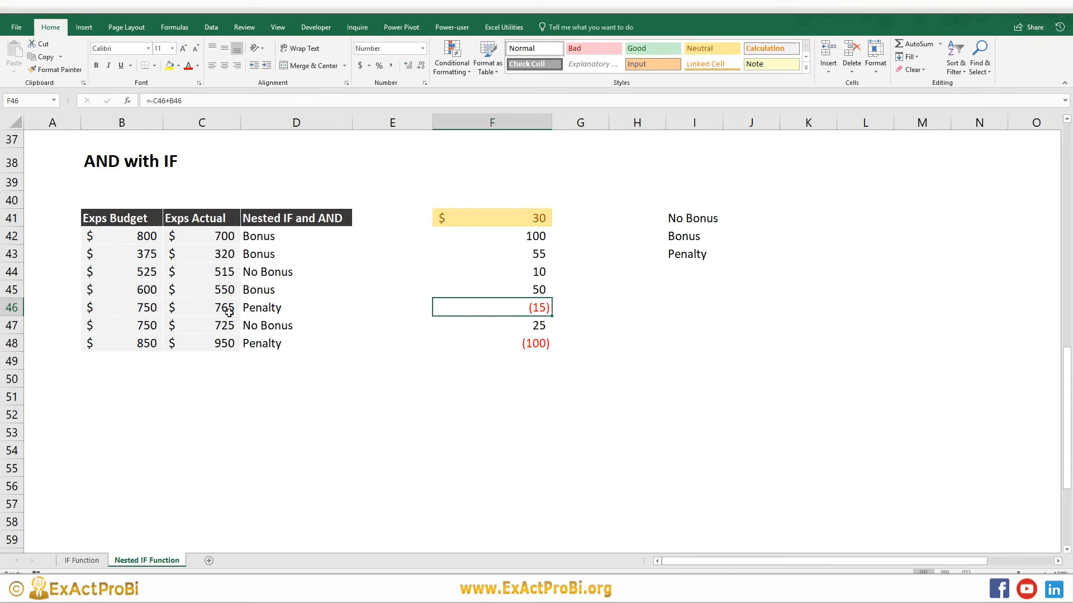
click(264, 312)
click(188, 310)
click(129, 308)
click(245, 303)
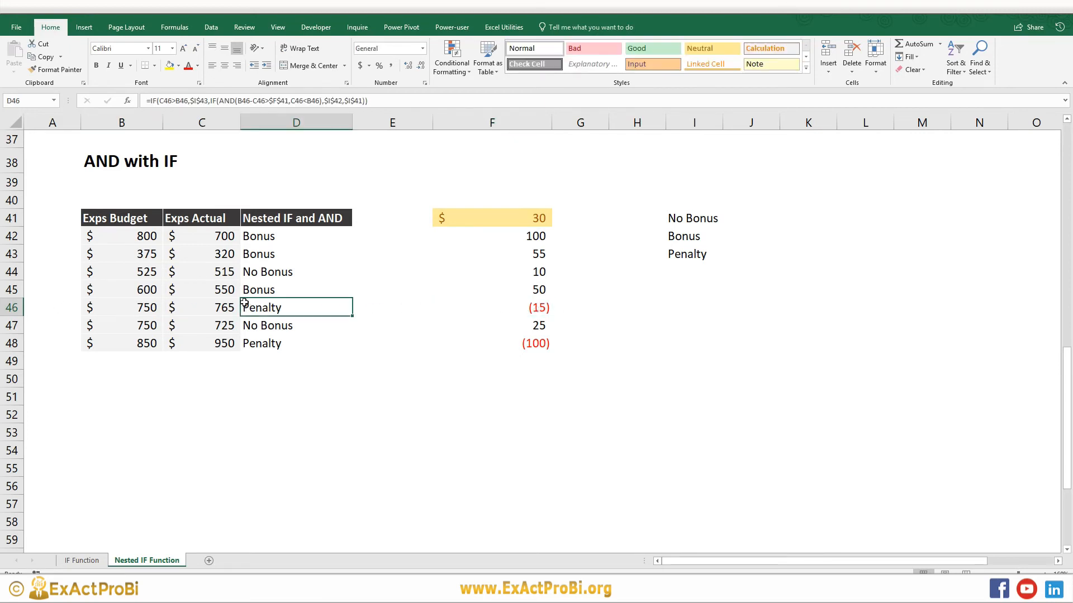
click(534, 324)
click(250, 329)
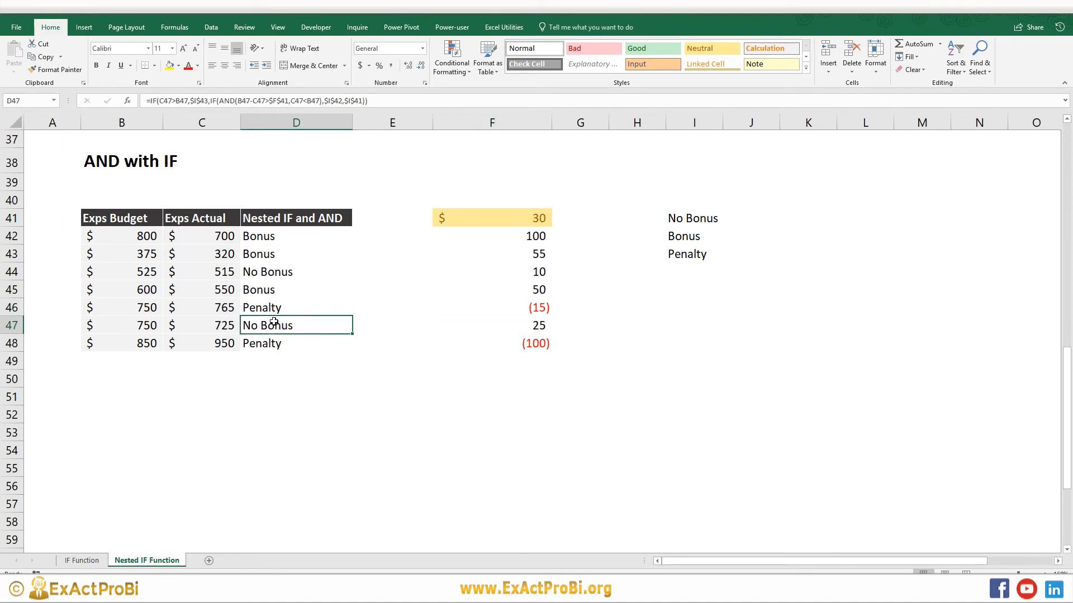
click(548, 329)
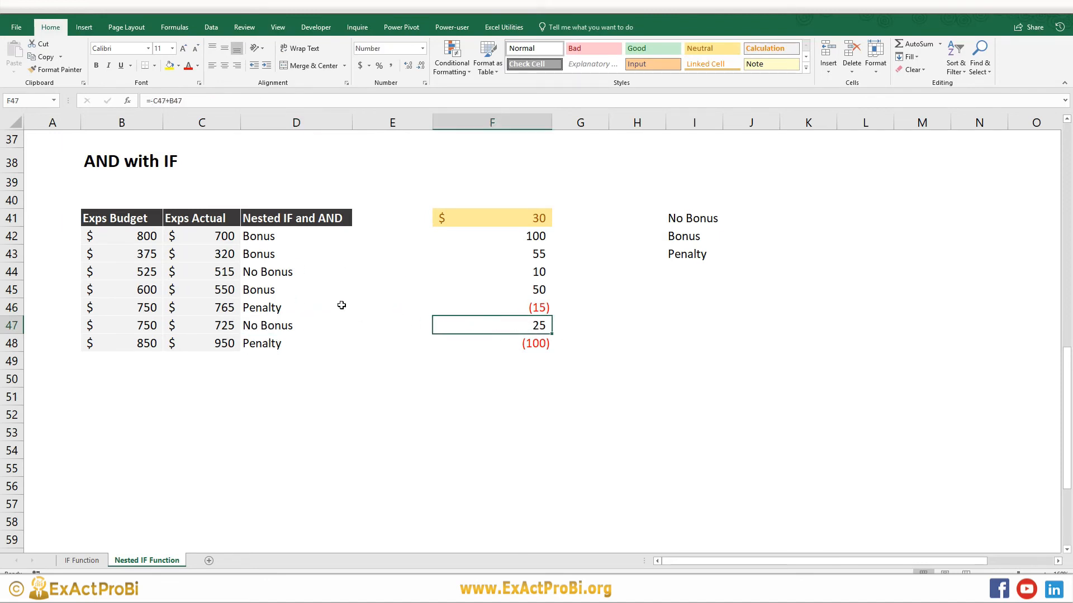
click(440, 342)
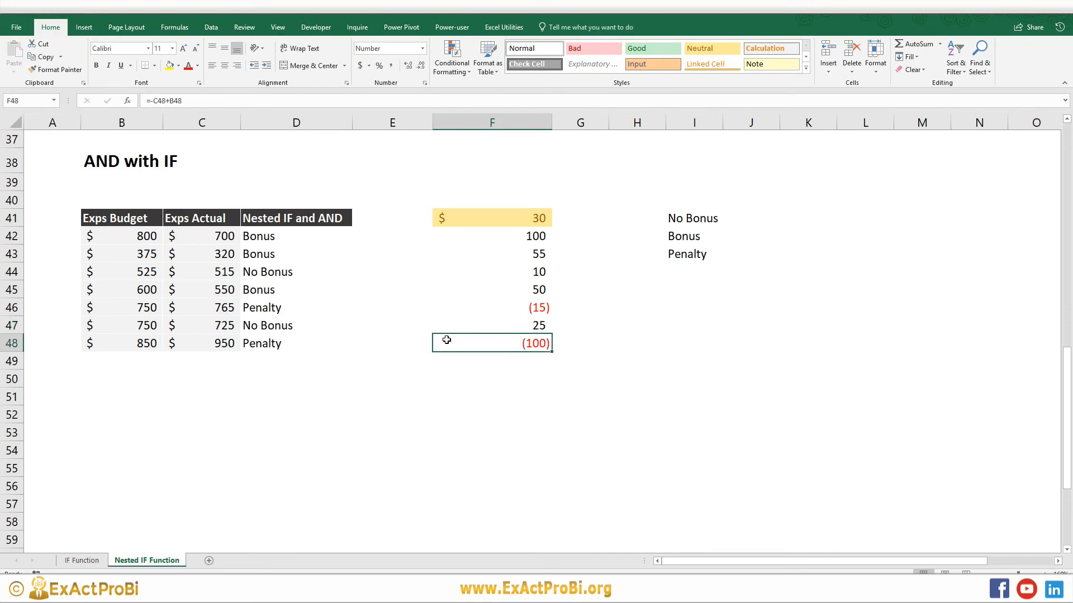
Step: Check the D48 outcome against its difference in F48, and review the nested IF results in D42:D48
click(261, 346)
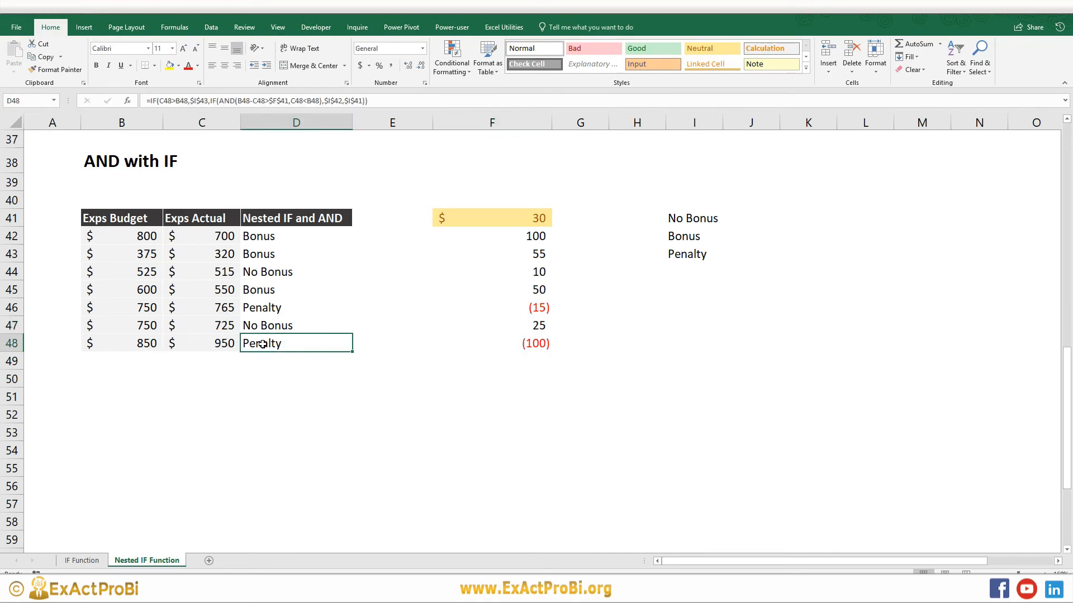
click(529, 347)
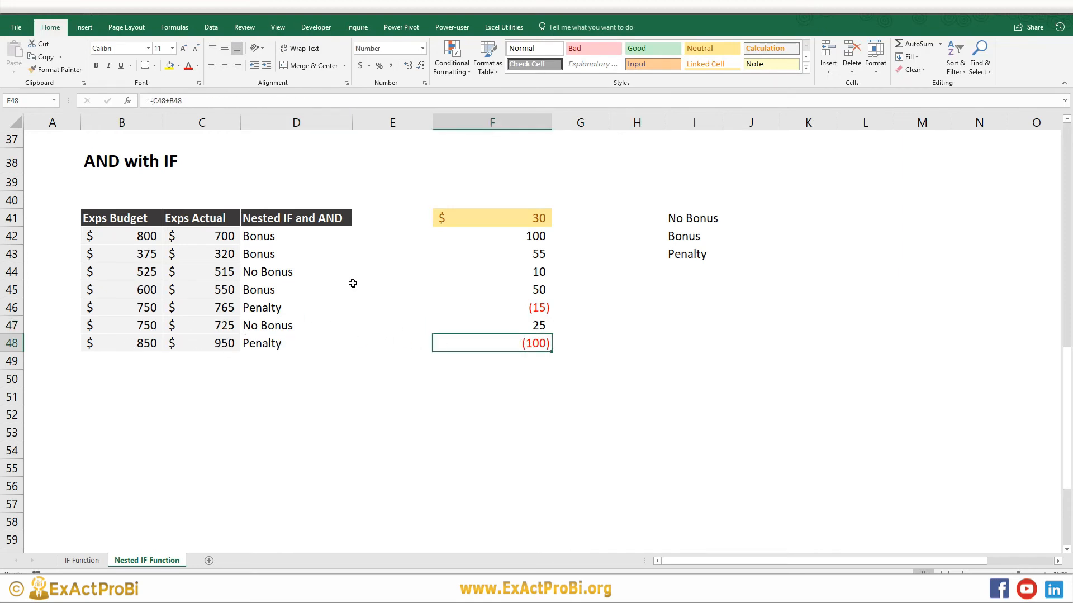
click(268, 238)
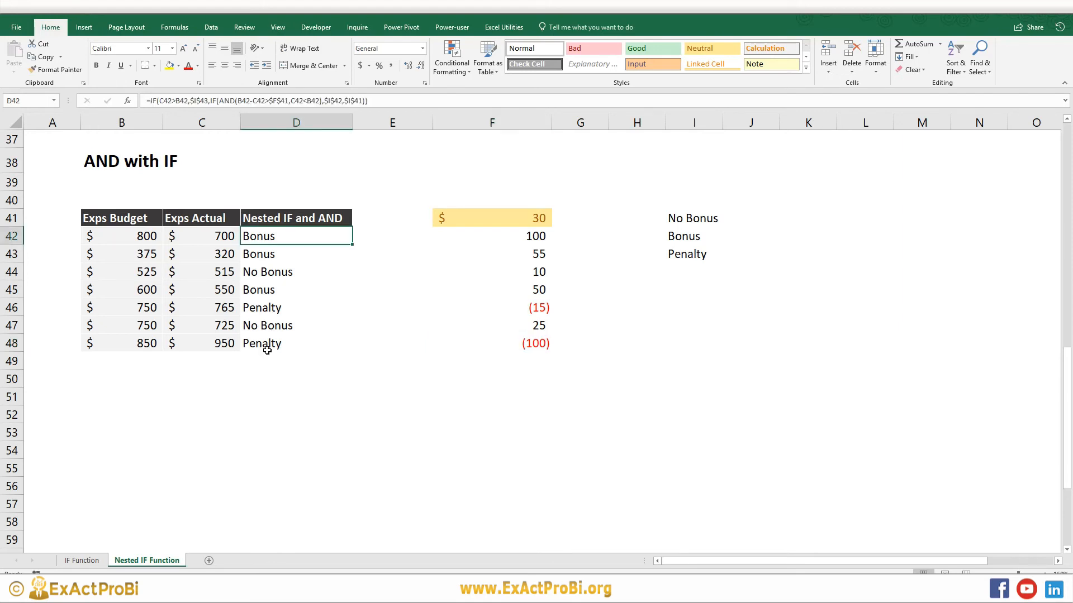
drag(267, 350, 267, 241)
click(330, 244)
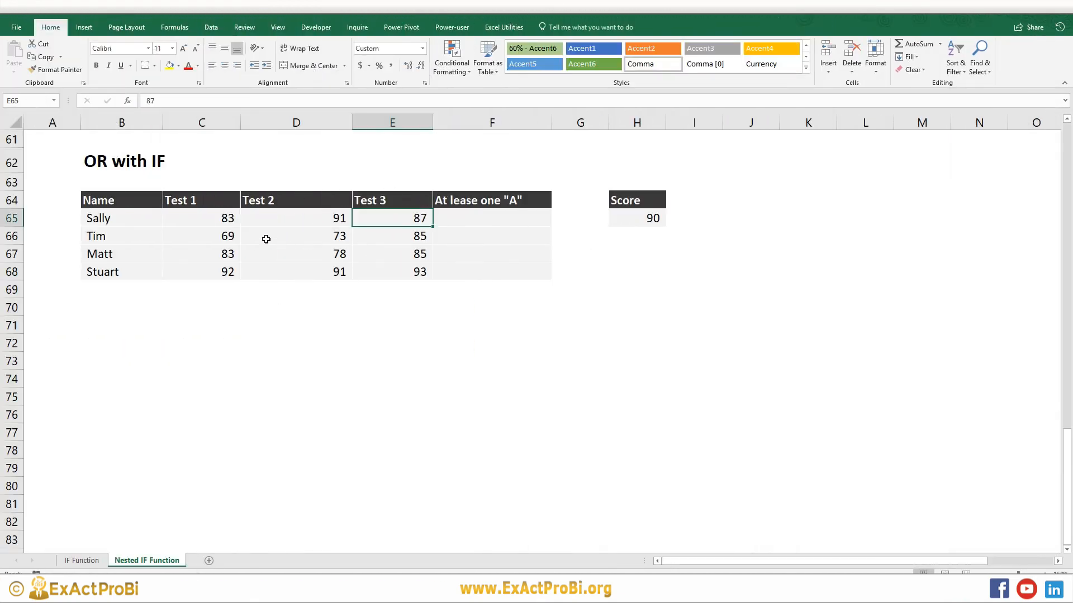
Step: In the OR with IF section, examine the three test scores in C65:E65 and the result cell F65
click(193, 219)
click(272, 219)
click(366, 219)
click(198, 219)
click(272, 219)
click(372, 221)
click(481, 220)
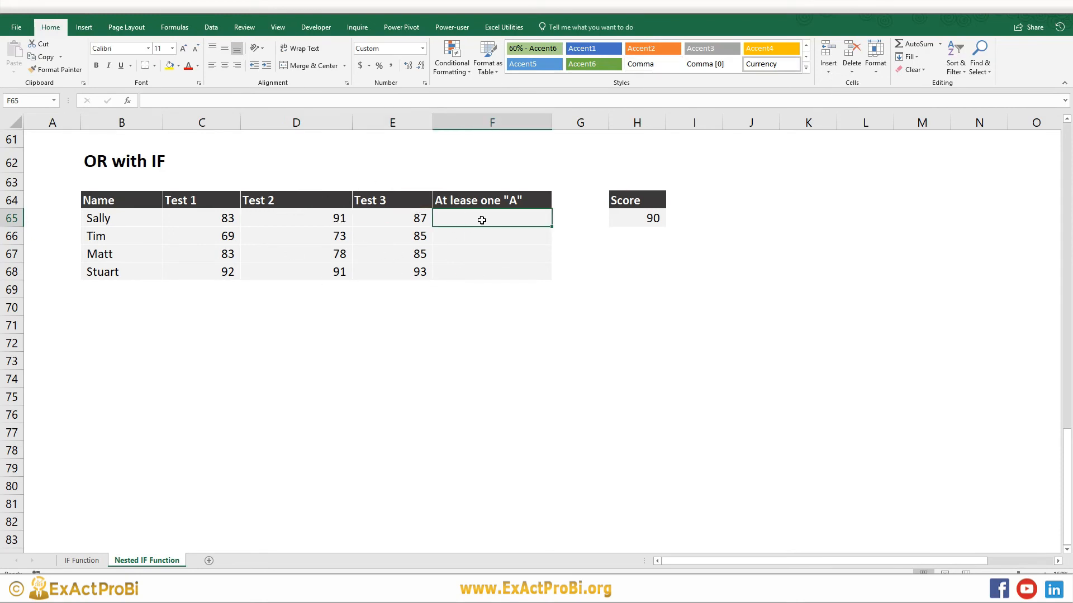
click(193, 219)
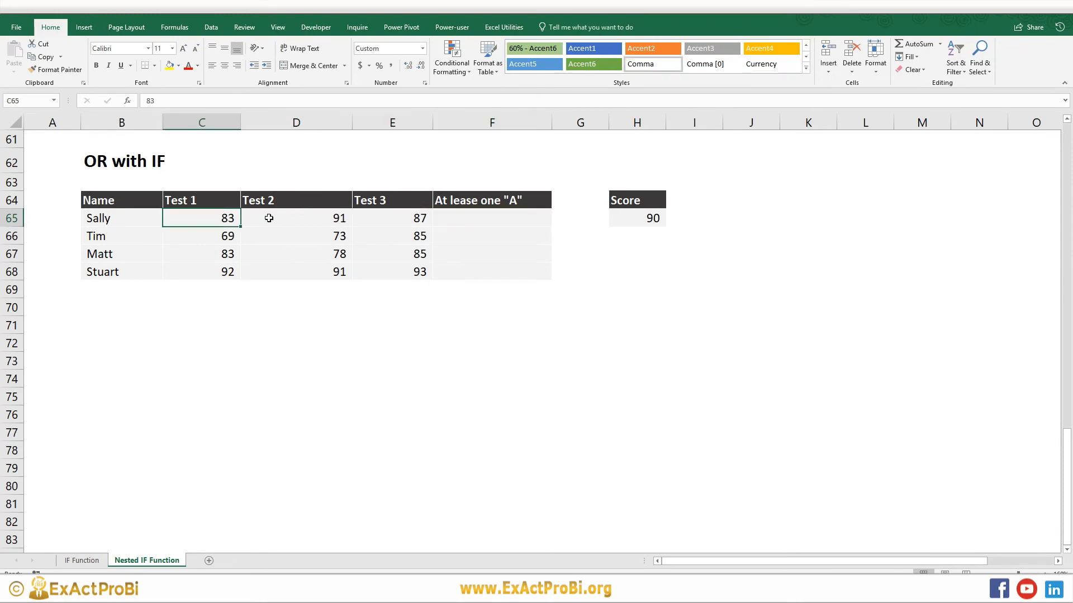
click(269, 218)
click(367, 219)
click(450, 220)
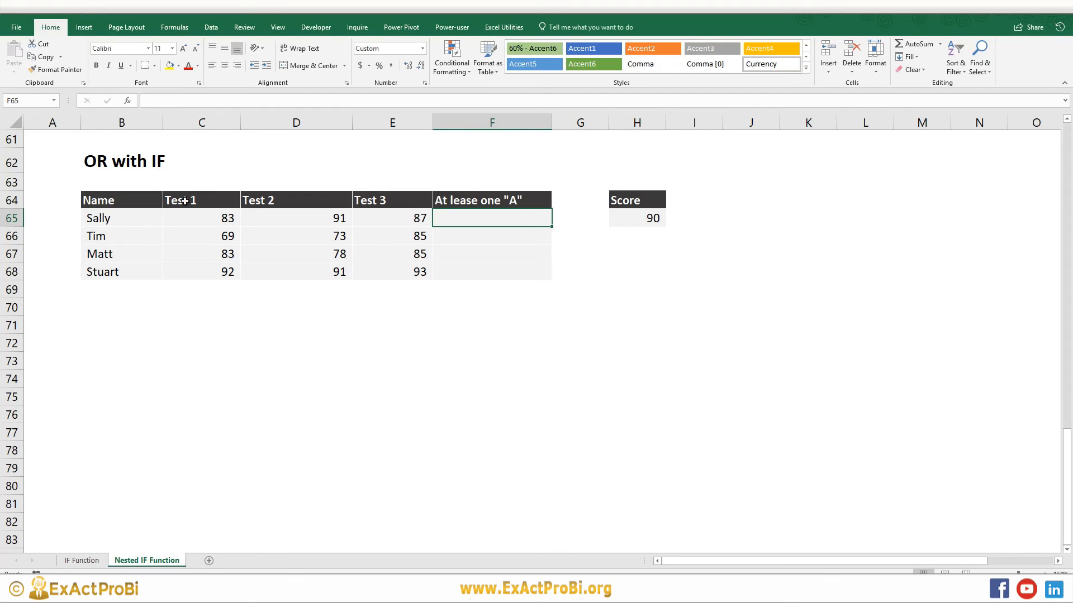
Step: Examine the names and test scores in B65:E68 against the At lease one "A" criterion and the score threshold in H65
click(263, 202)
drag(125, 217, 124, 267)
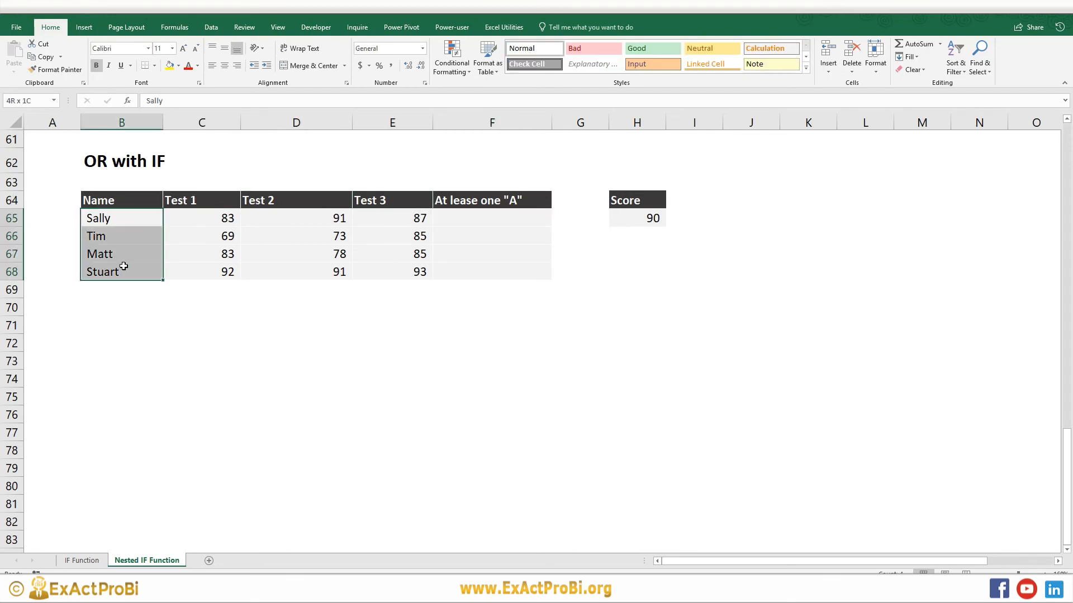
click(108, 218)
click(110, 237)
click(114, 255)
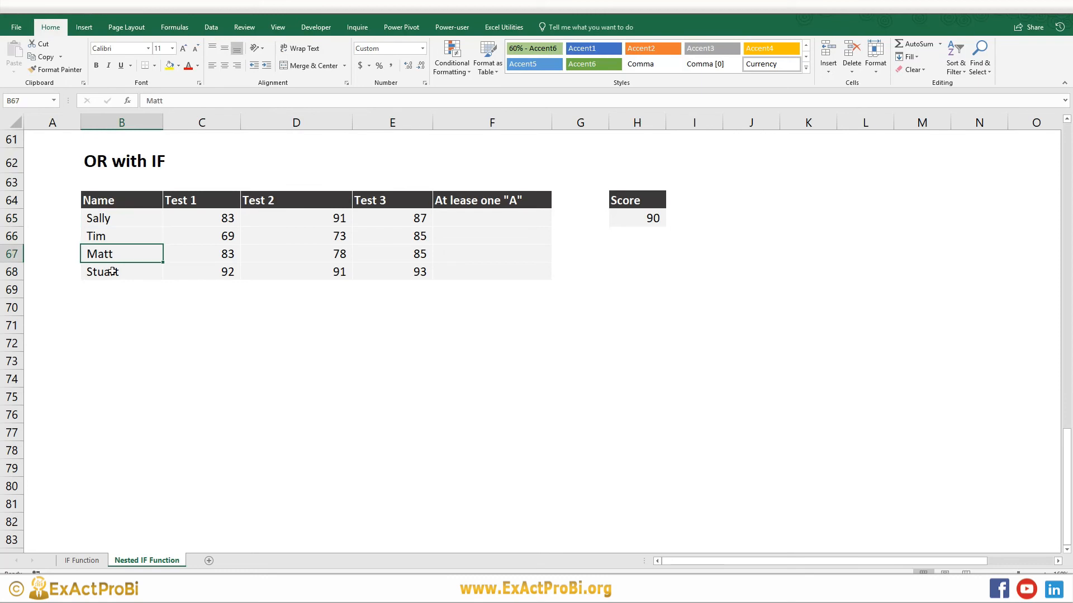
click(112, 272)
click(288, 215)
click(371, 217)
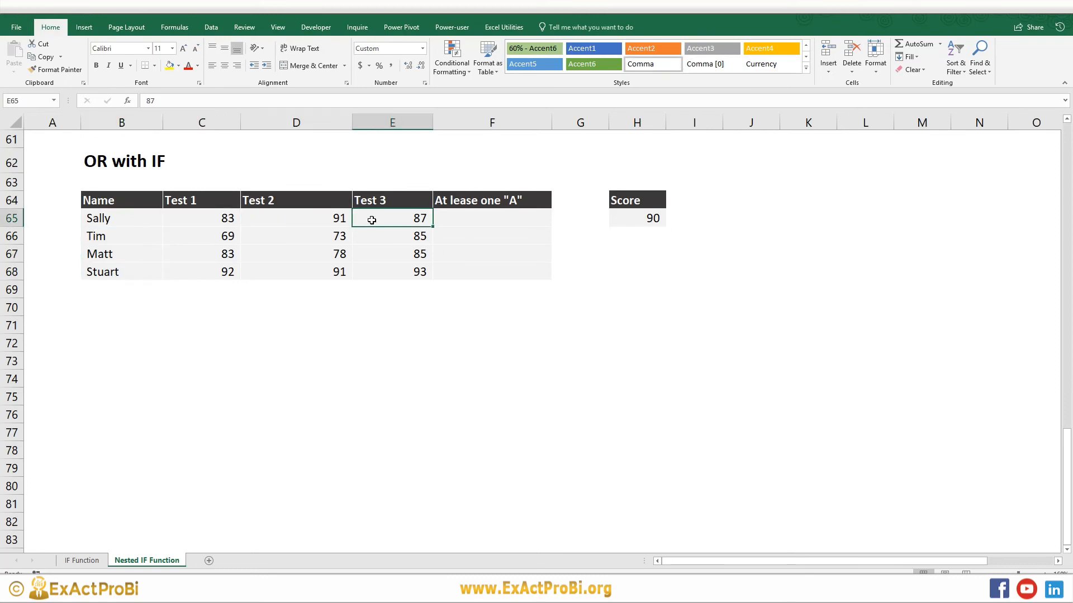
click(223, 238)
click(347, 239)
click(428, 240)
click(402, 267)
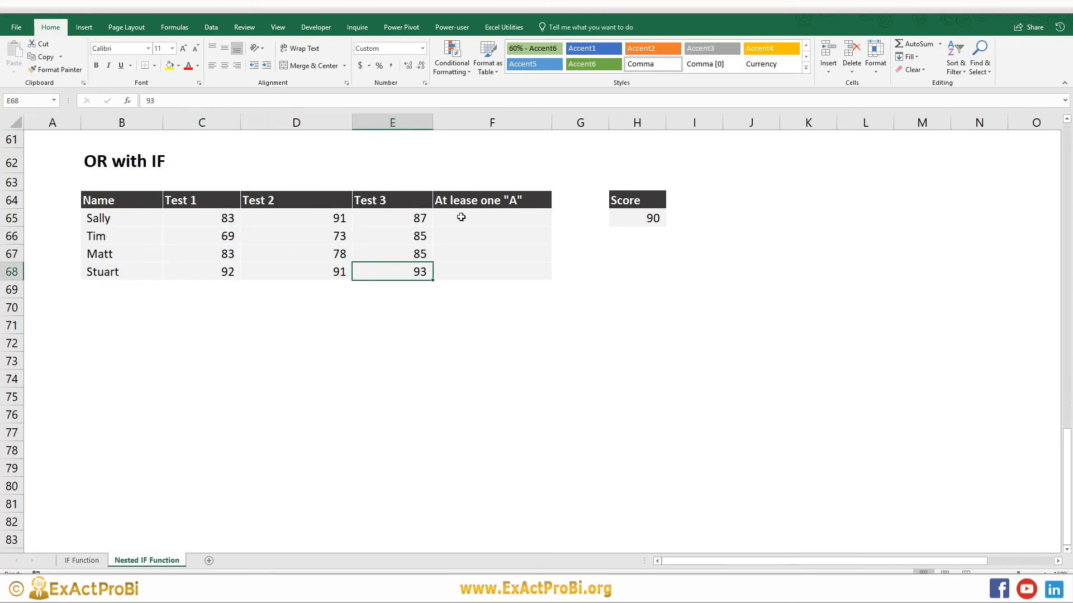
click(462, 203)
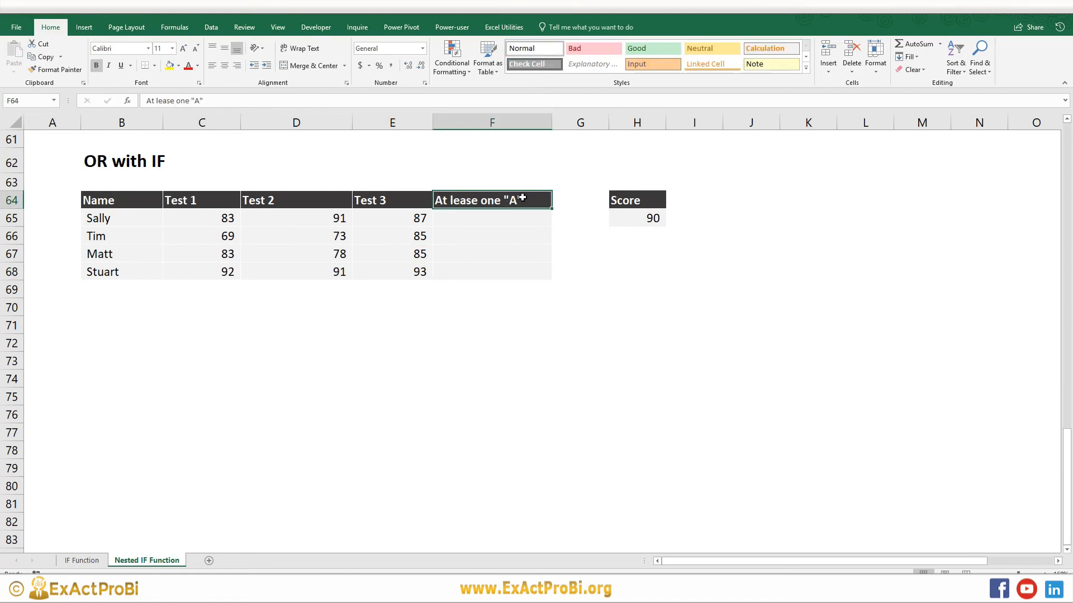
click(617, 218)
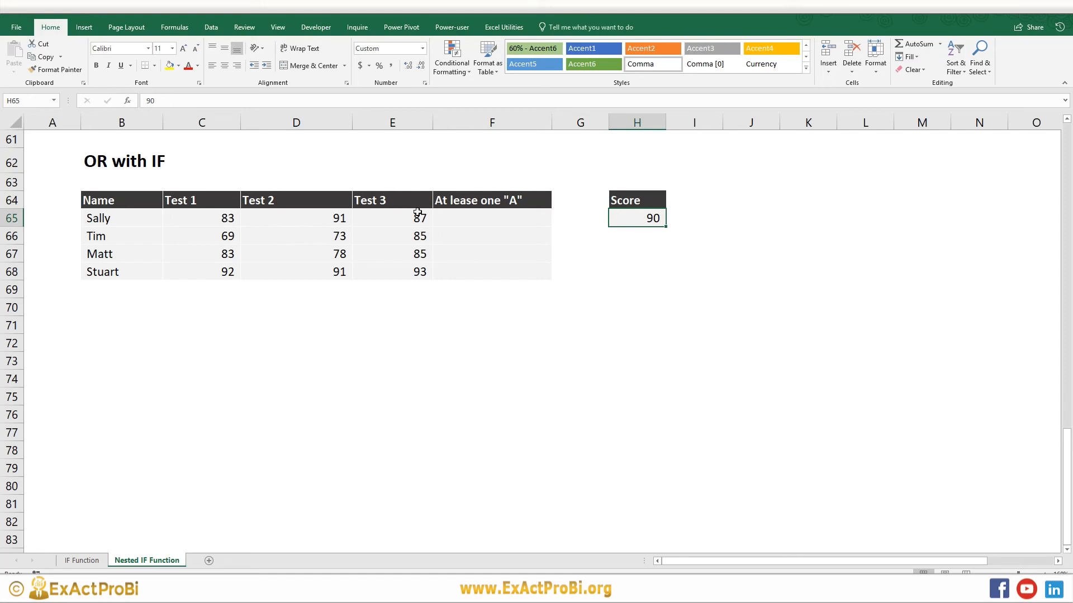
Step: Start an IF formula in F65 with an OR test whose first condition is C65>$H$65
click(473, 220)
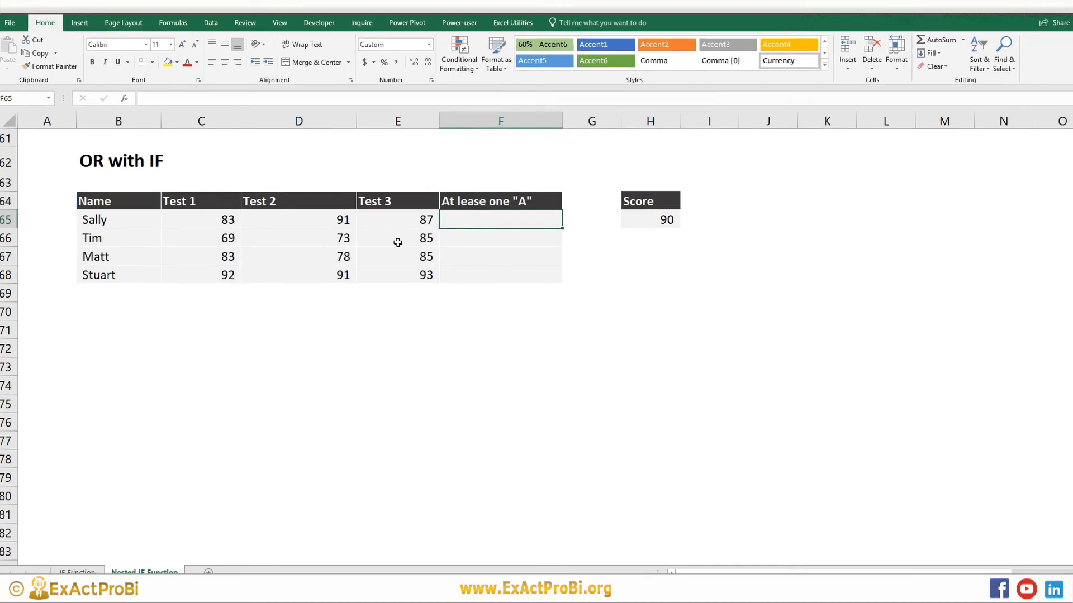
text(=if)
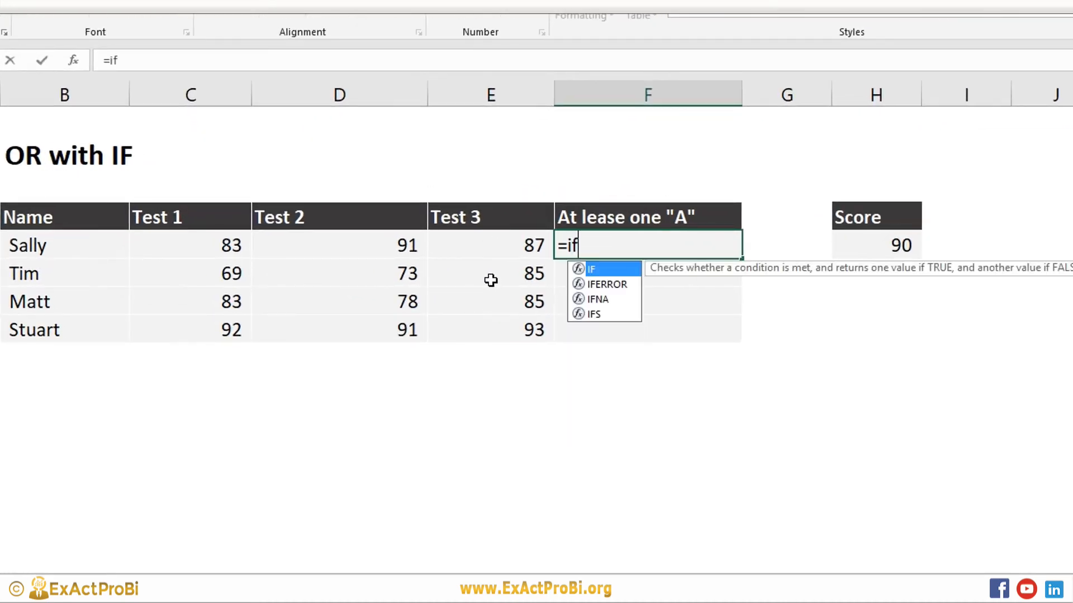
text((or()
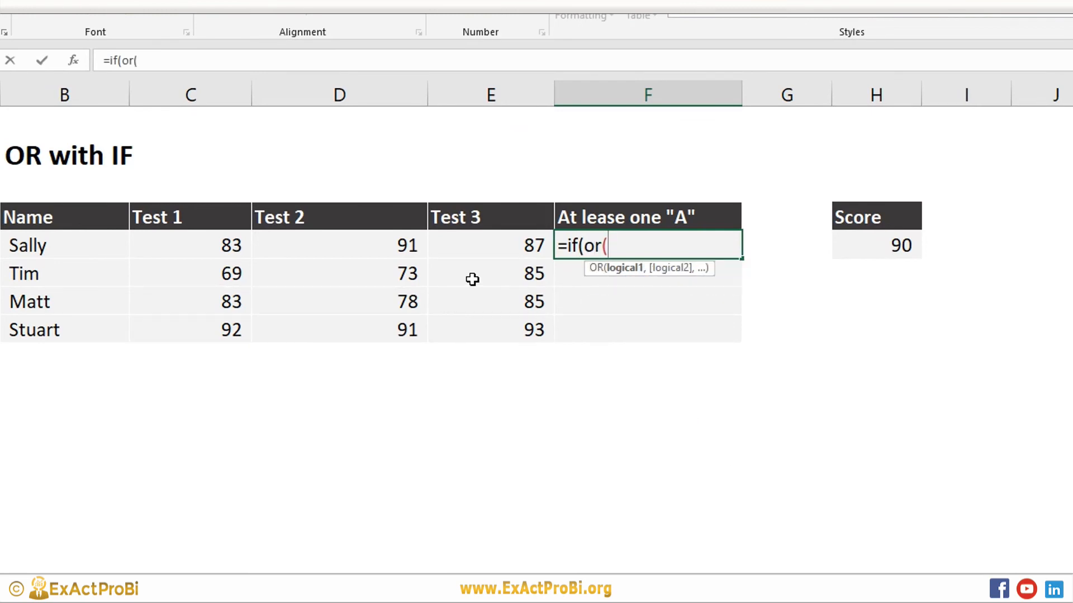
click(190, 246)
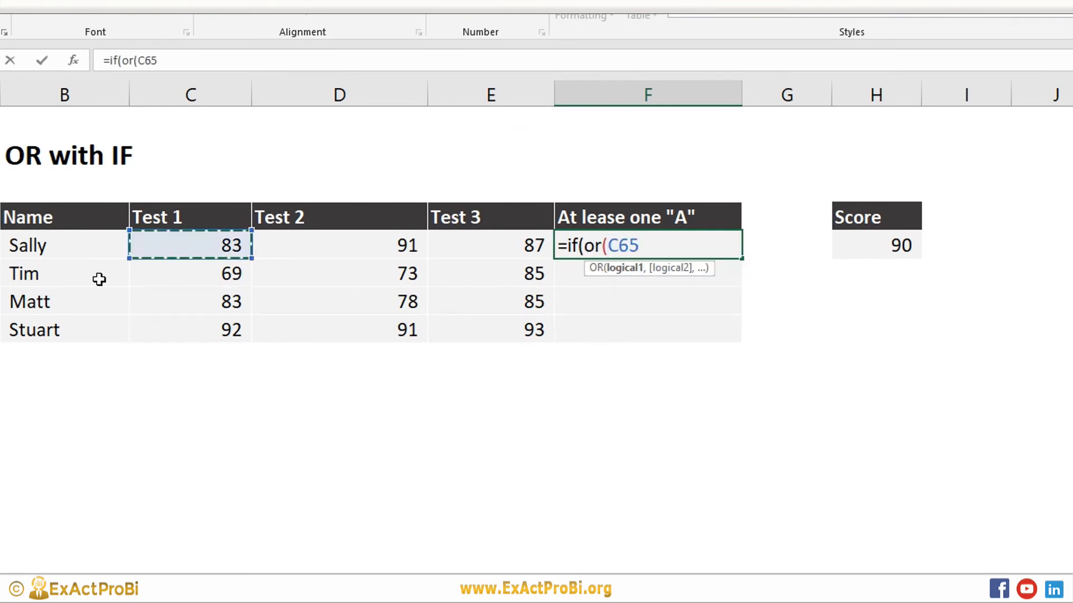
text(>)
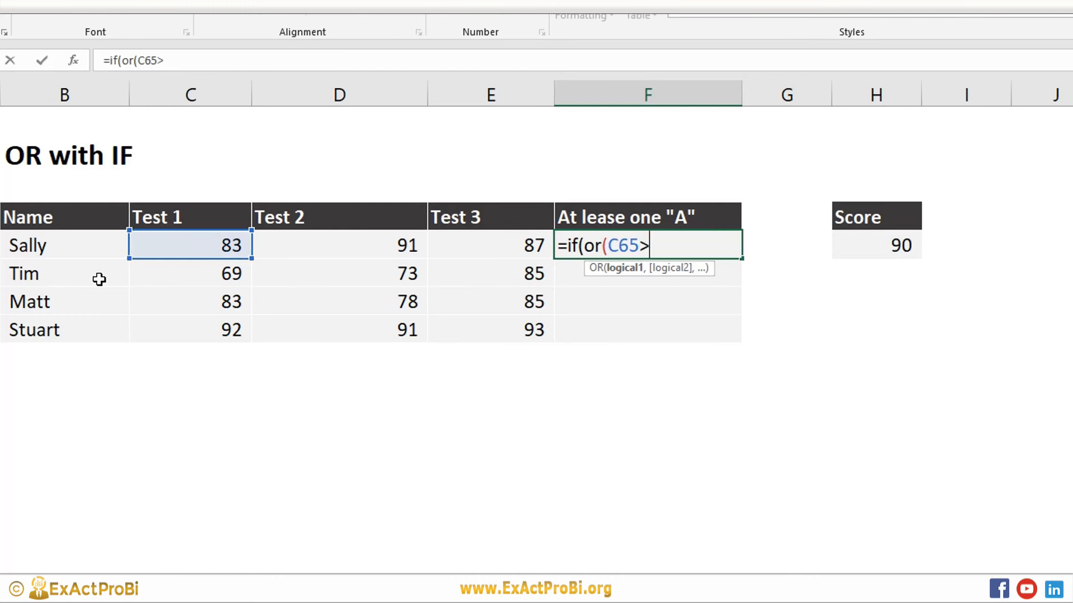
click(879, 244)
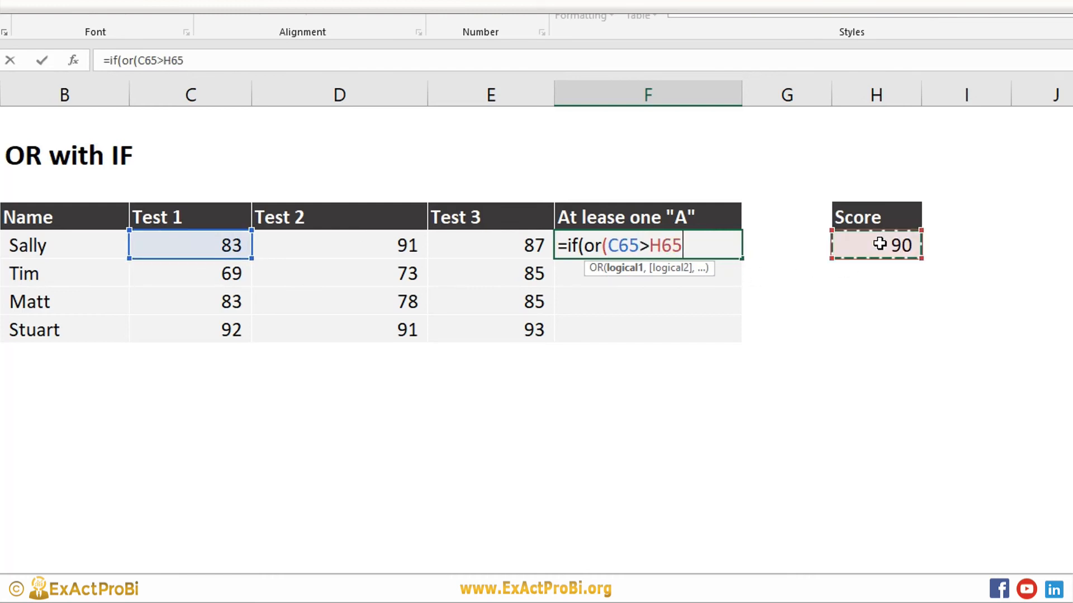
key(F4)
text(,)
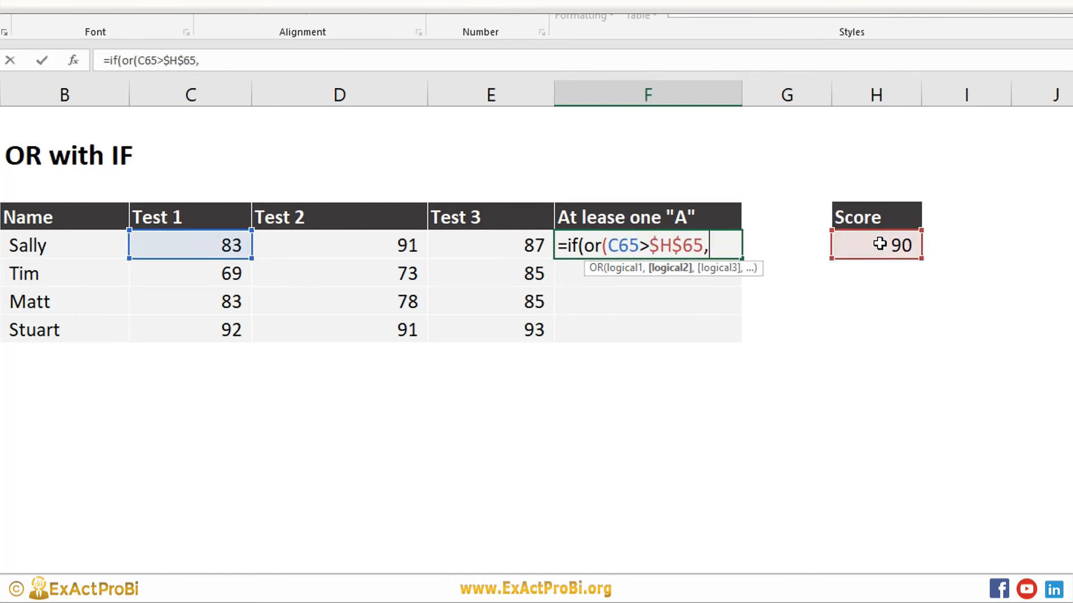
Step: Add D65>$H$65 as the second condition of the OR test in the F65 formula
click(305, 245)
text(>)
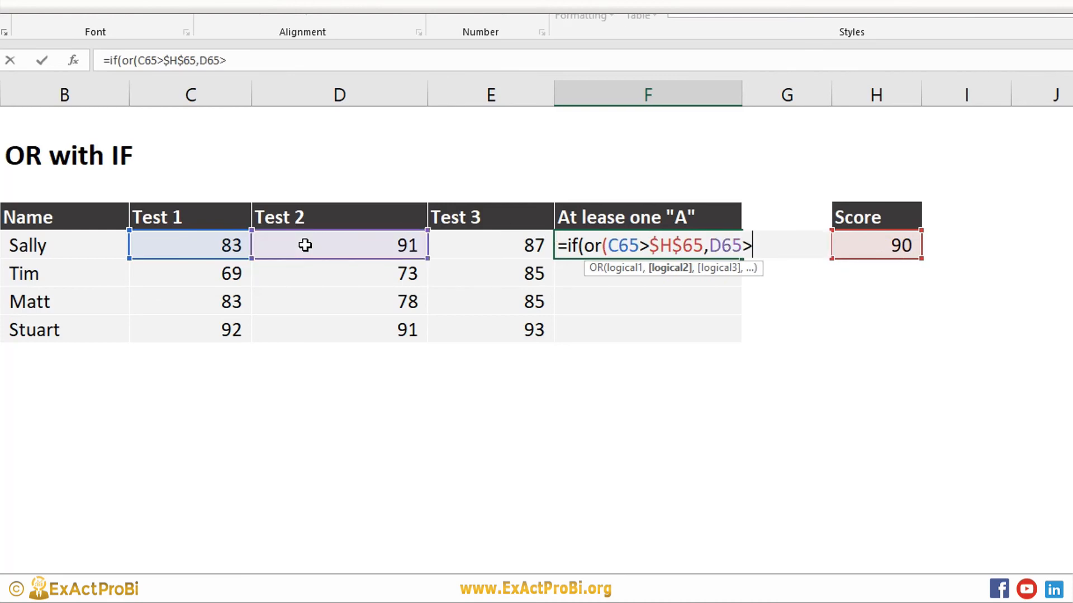
click(867, 249)
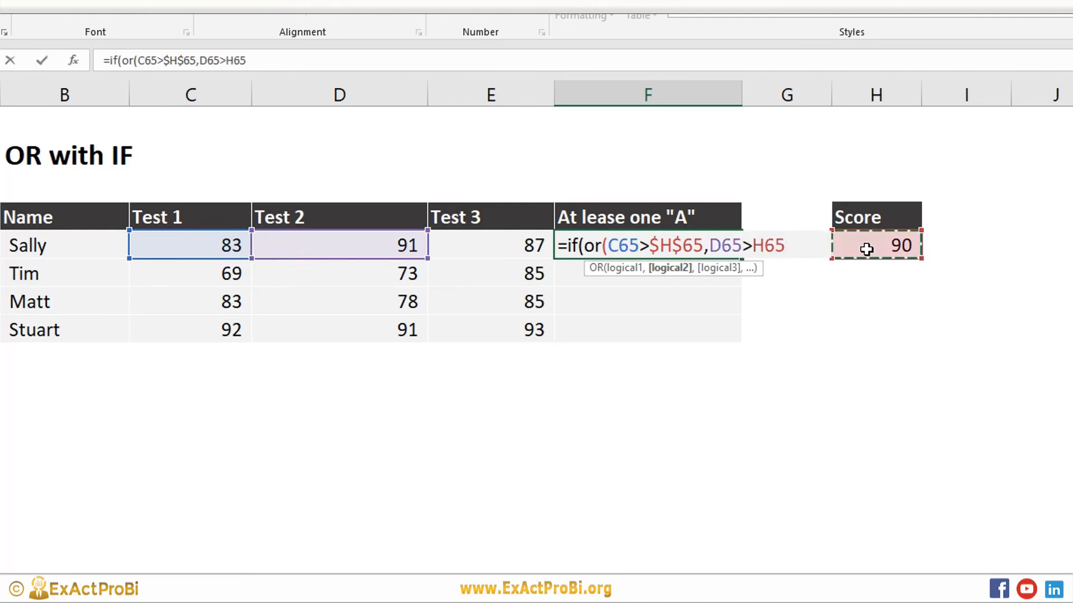
key(F4)
text(,)
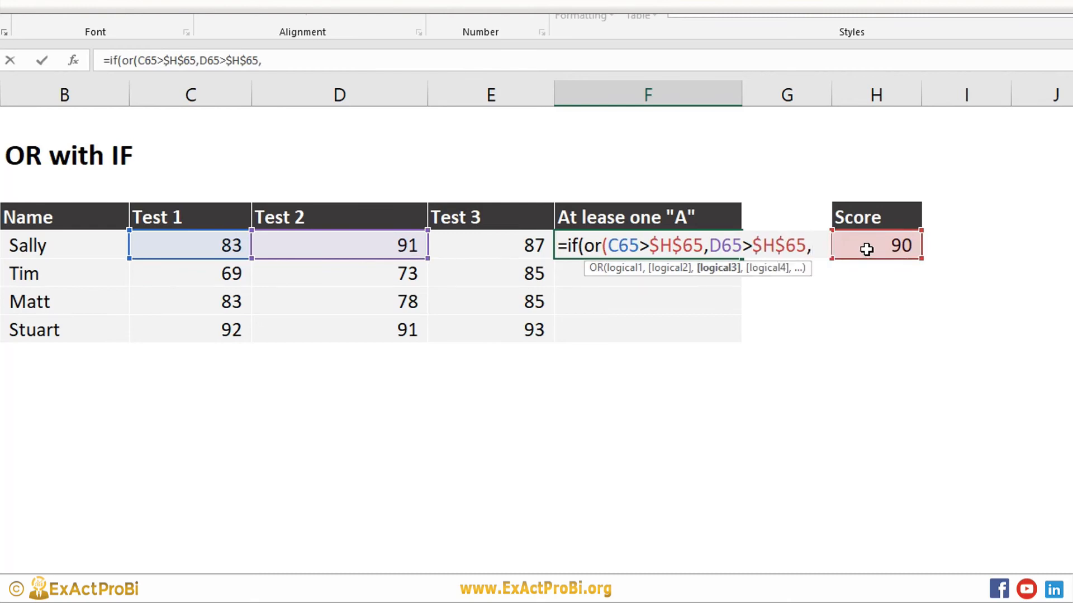
Step: Add E65>$H$65 as the third condition and close the OR test in the F65 formula
click(464, 243)
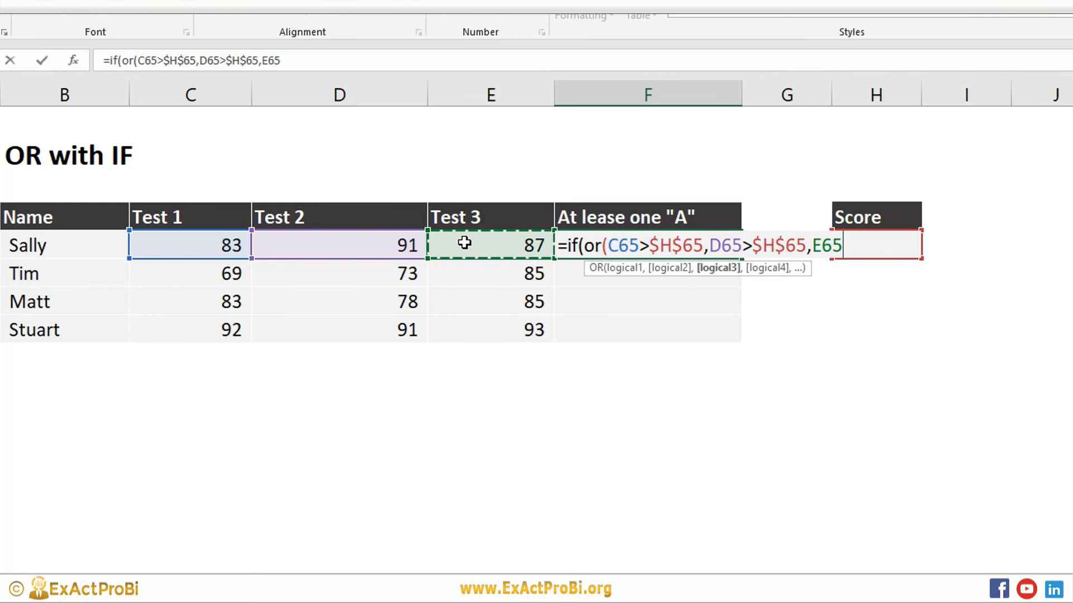
text(>)
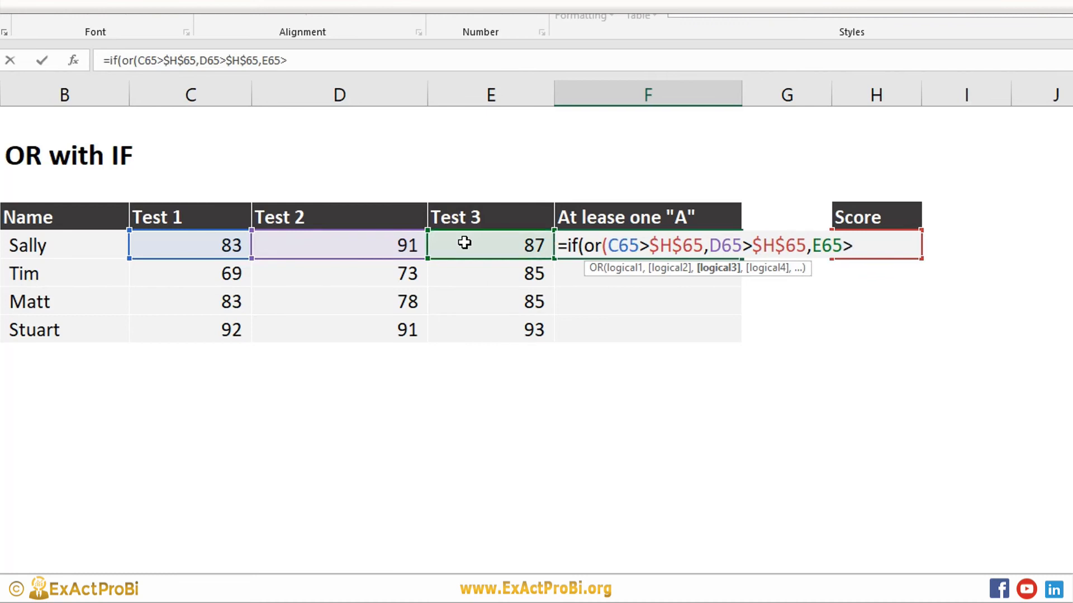
key(Right)
key(Right)
key(F4)
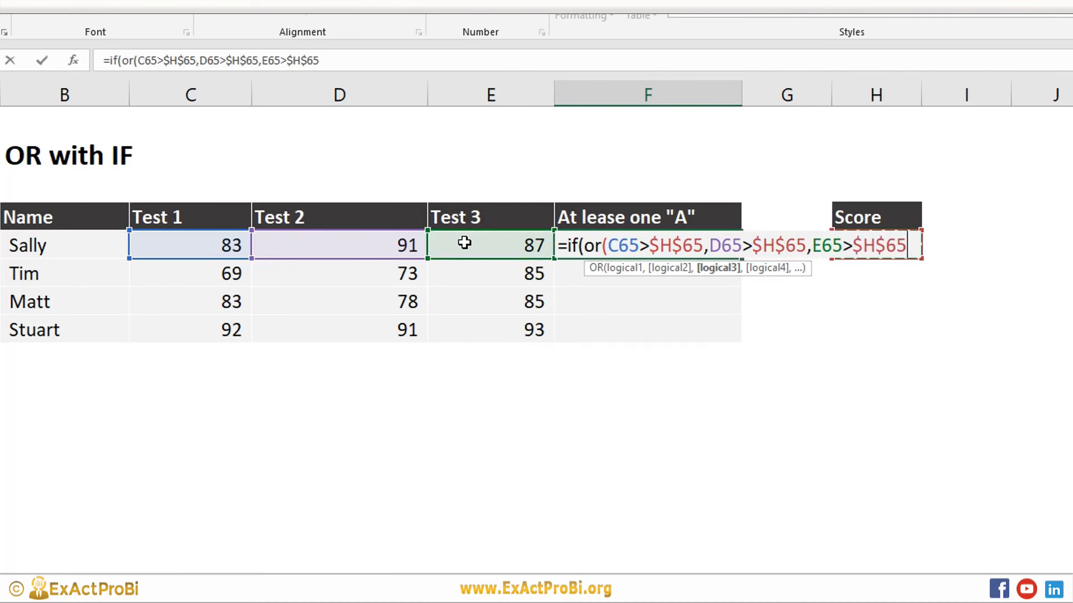
text())
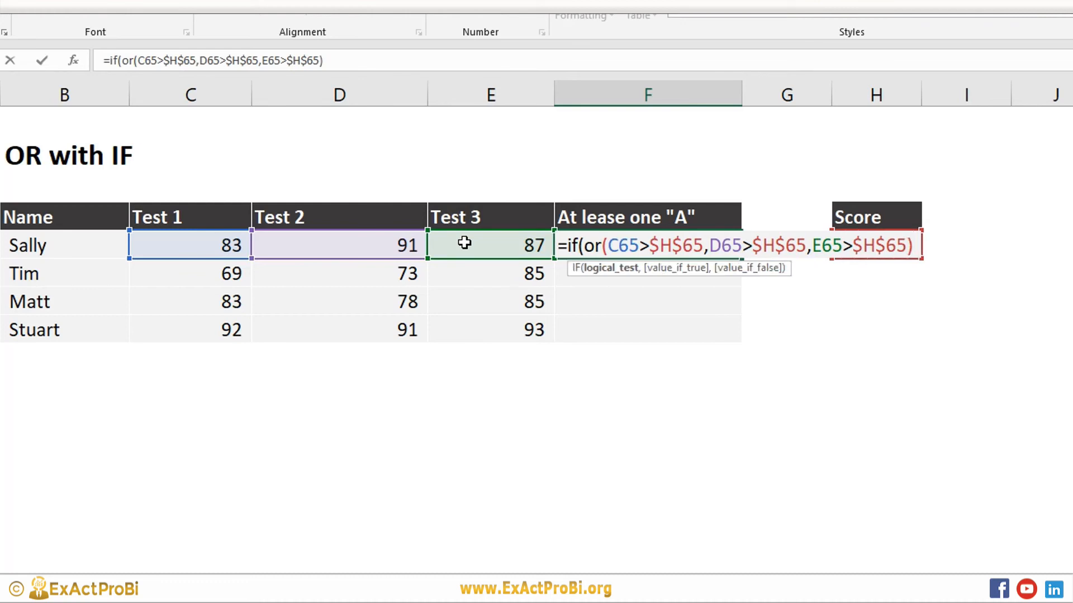
Step: Complete the F65 formula so it returns "Yes" when the OR test is true and "No" otherwise
text(,)
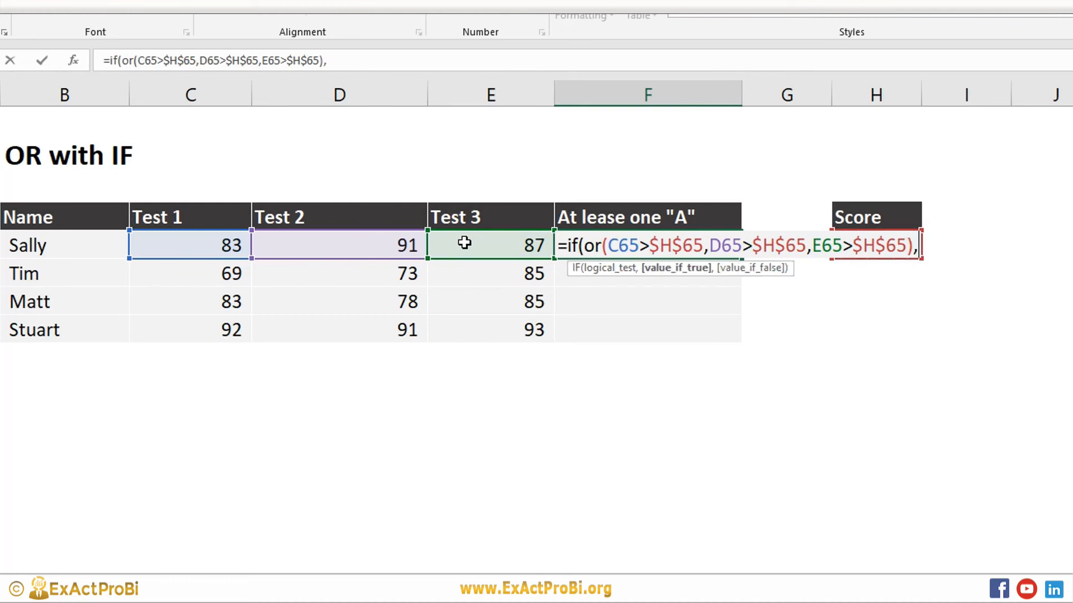
text("Yes)
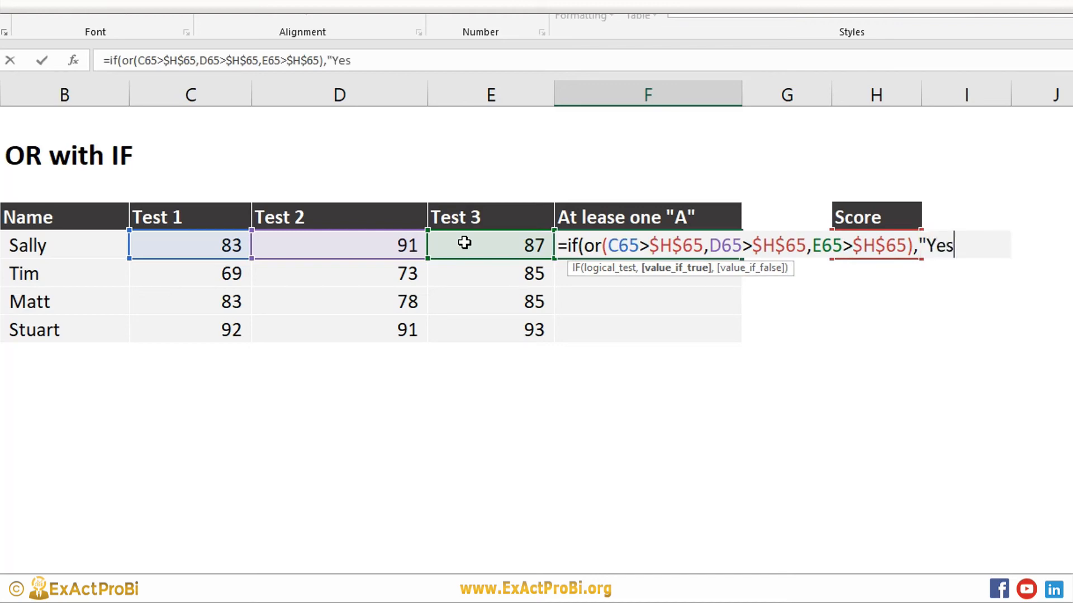
text(",)
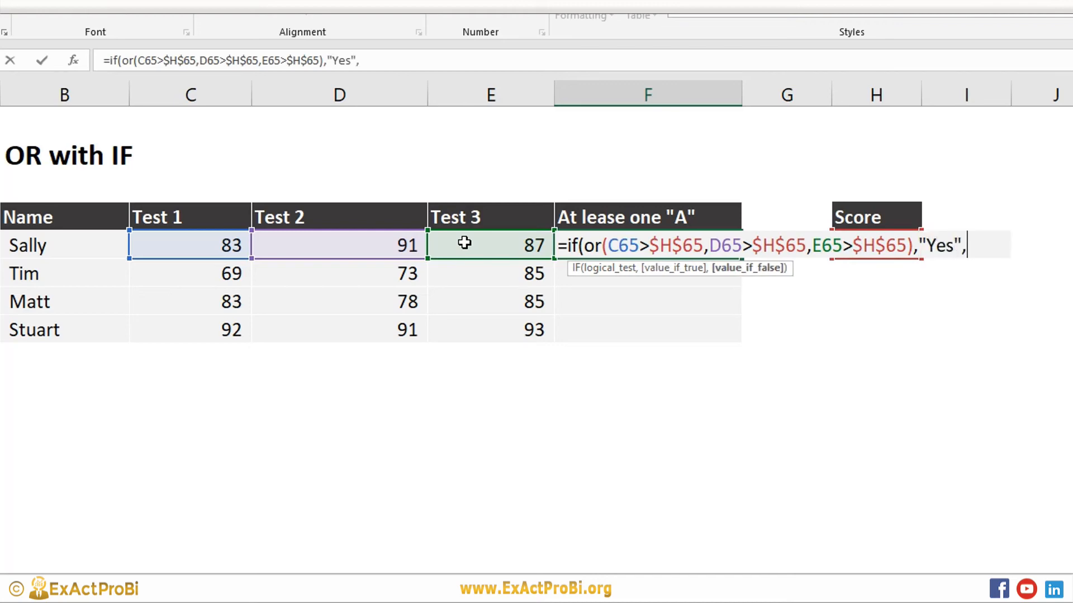
text("No"))
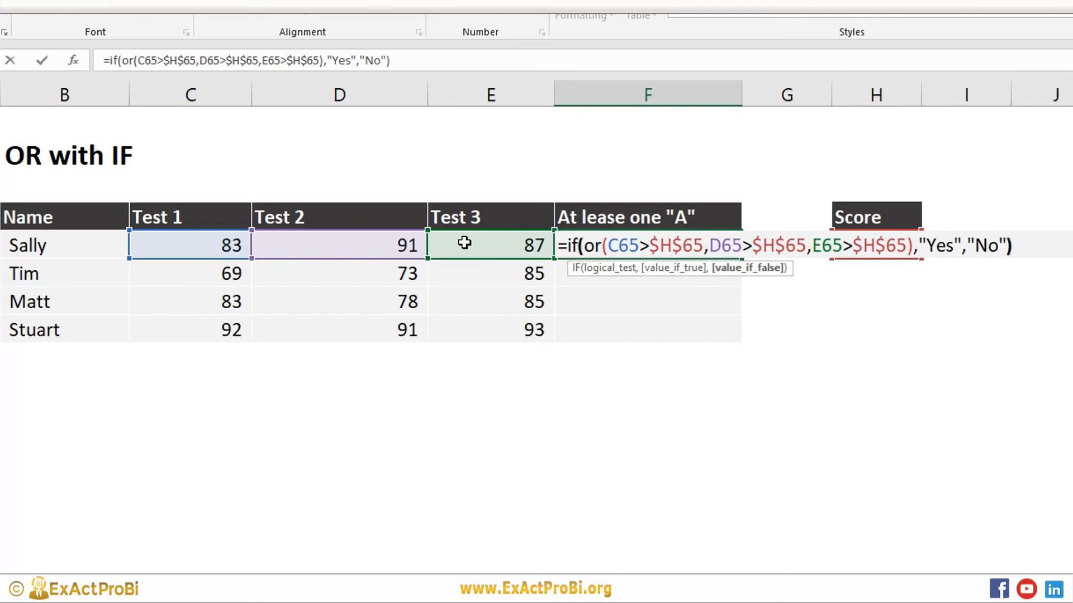
key(Return)
key(Up)
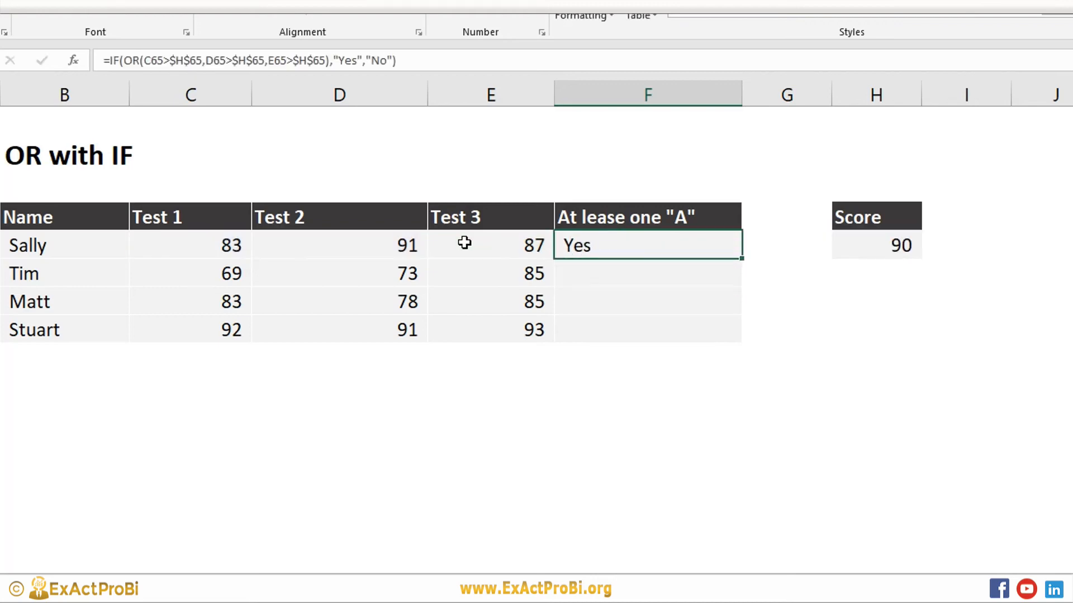
Step: Check the F65 result against the scores in C65:E65, and copy the formula into F66:F68
drag(151, 246, 459, 257)
click(355, 243)
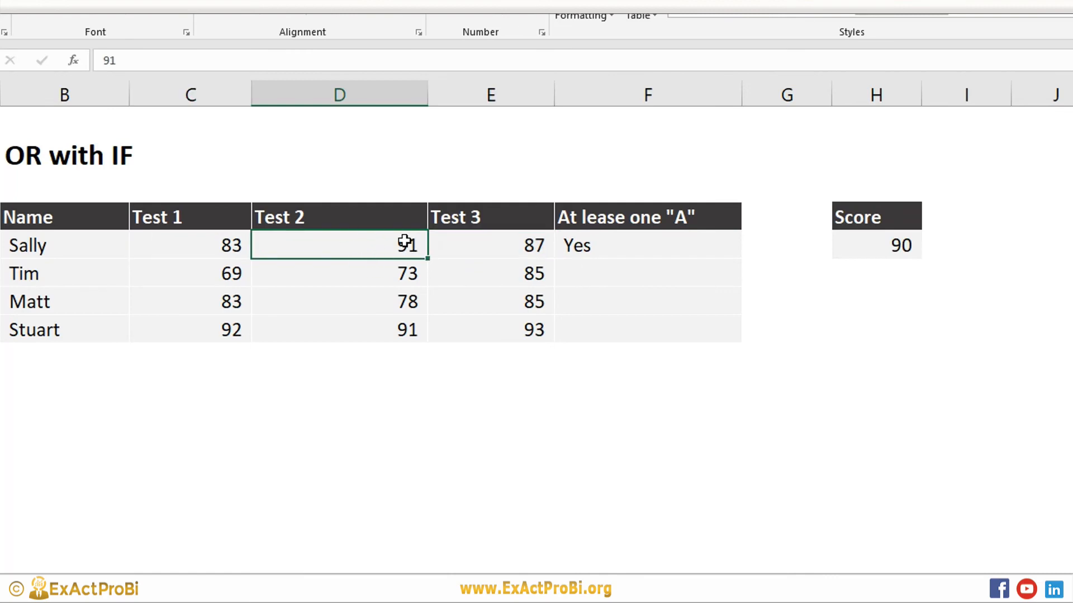
click(584, 247)
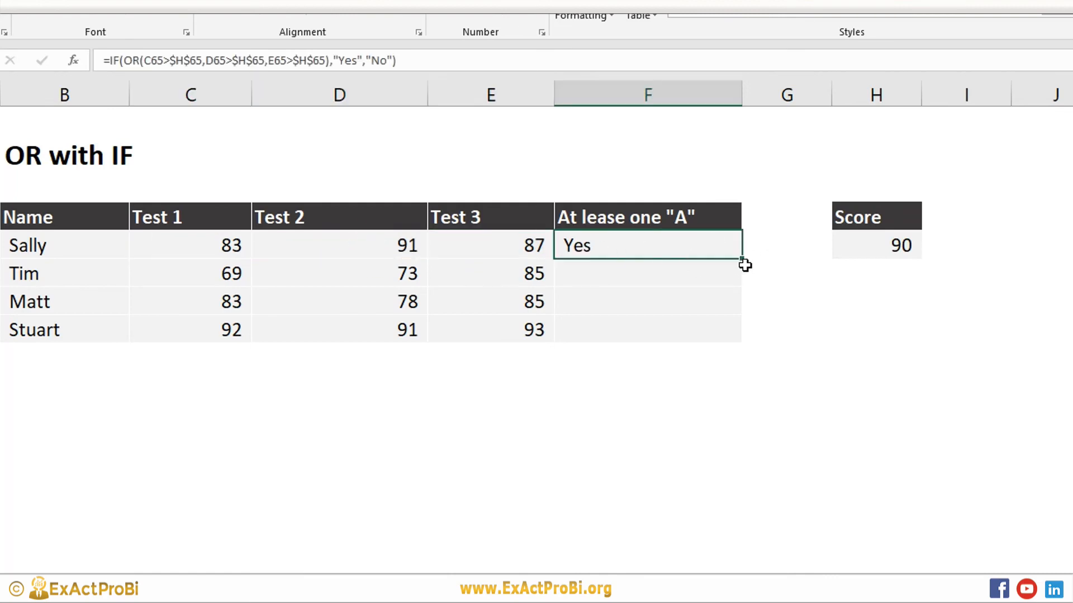
drag(741, 259, 731, 336)
click(622, 282)
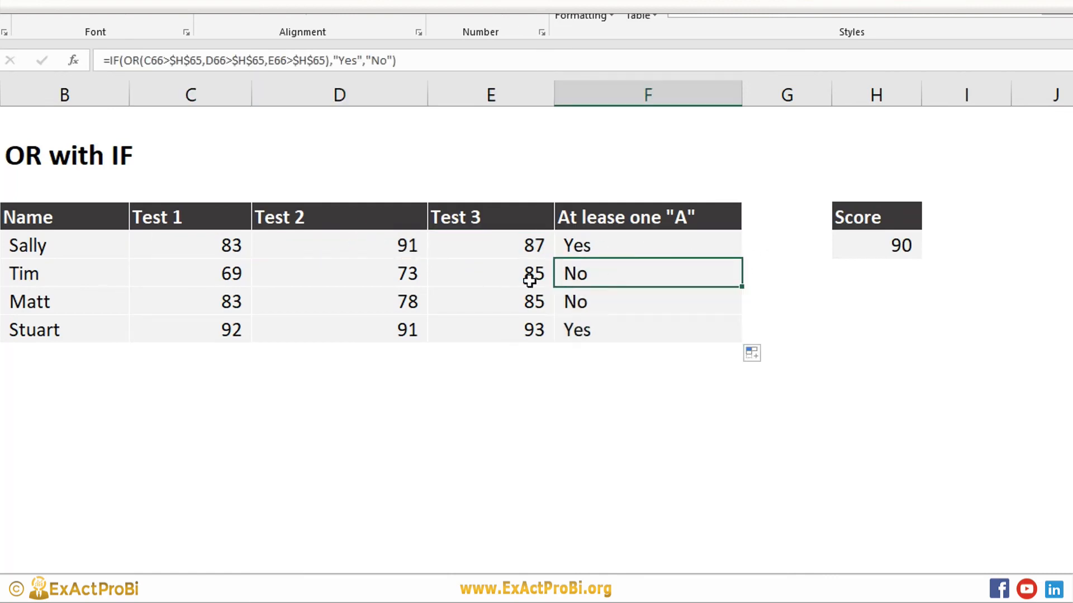
Step: Check the copied results in F66:F68 against each row's three test scores and the score threshold in H65
drag(171, 272, 465, 273)
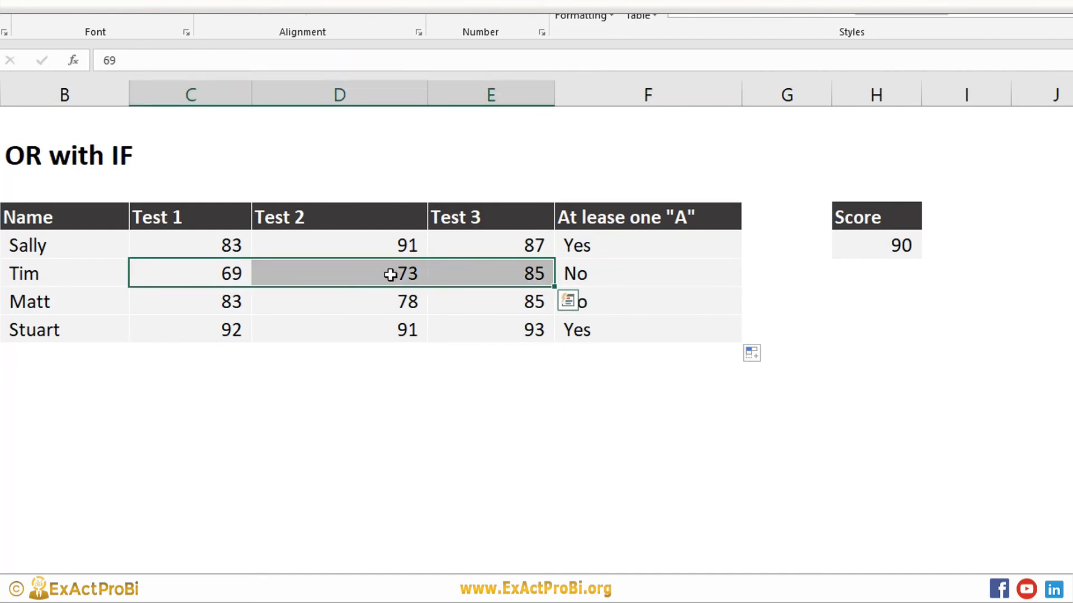
click(577, 275)
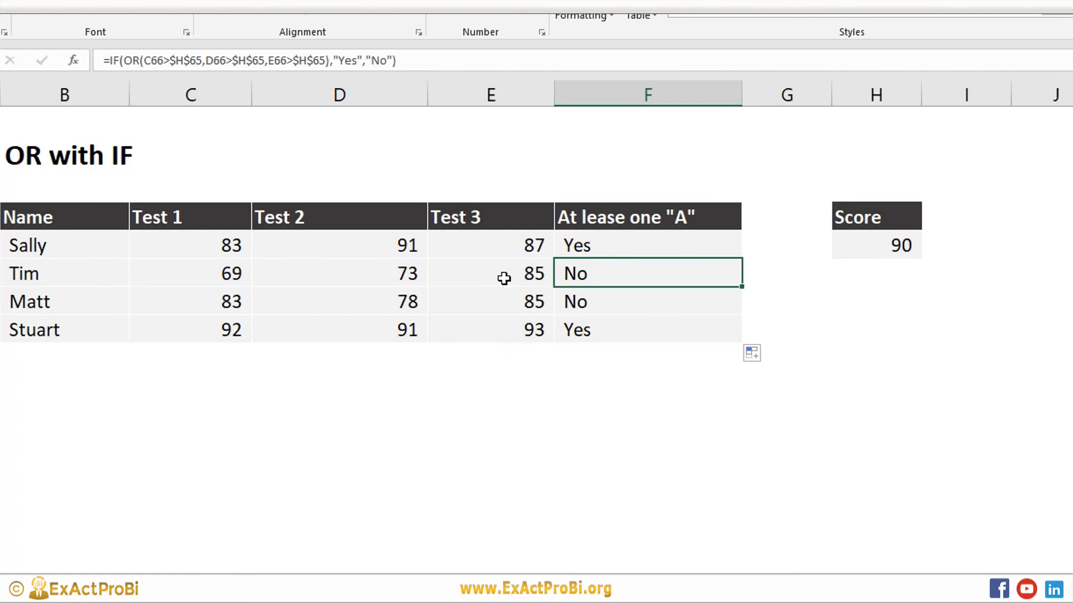
drag(196, 304, 438, 304)
click(564, 301)
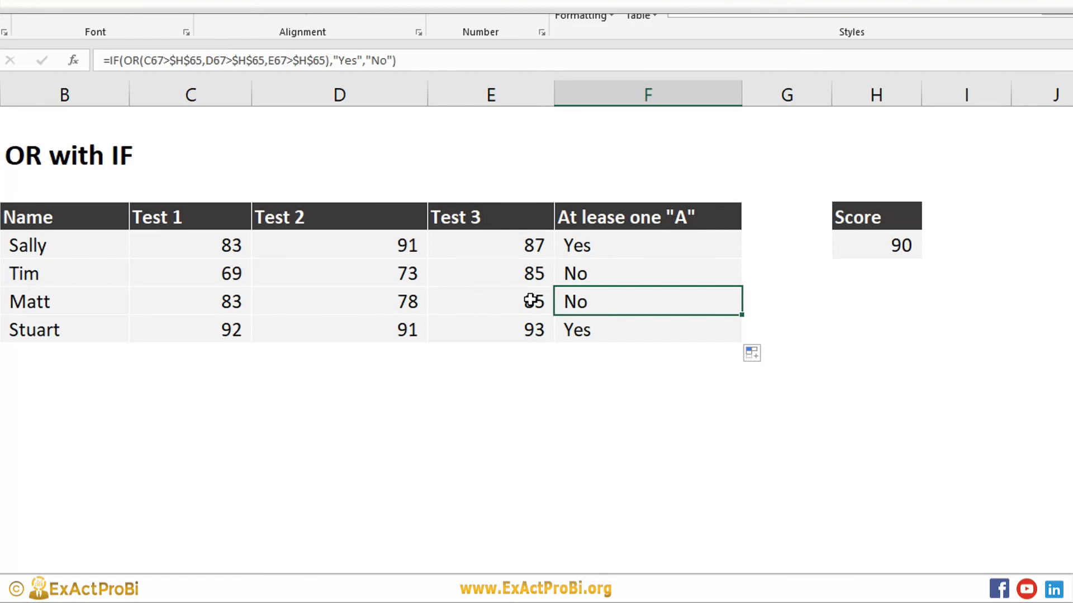
click(857, 247)
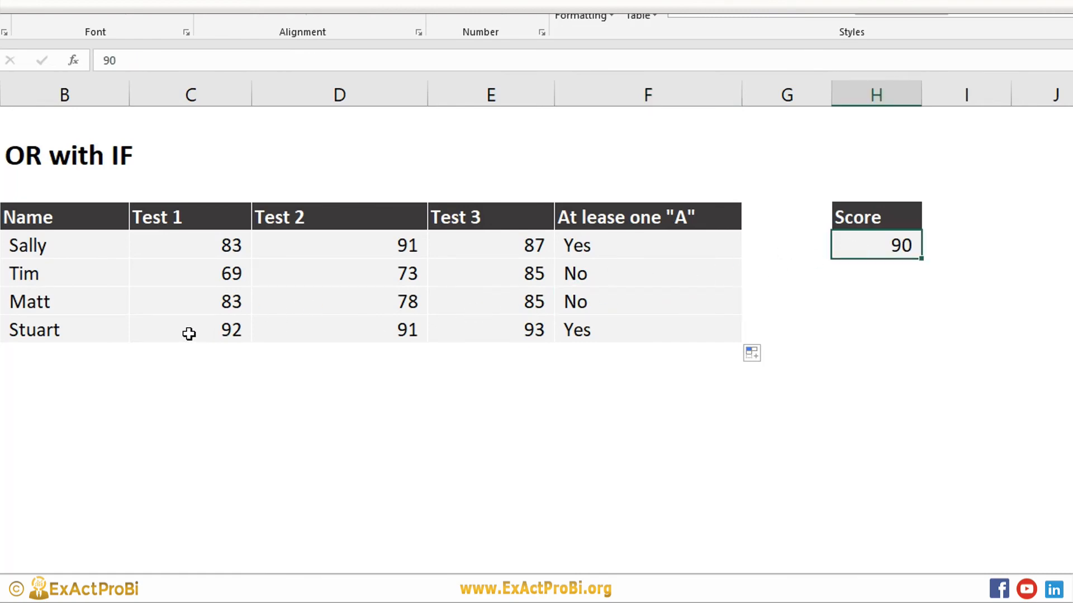
drag(189, 334, 545, 331)
click(563, 330)
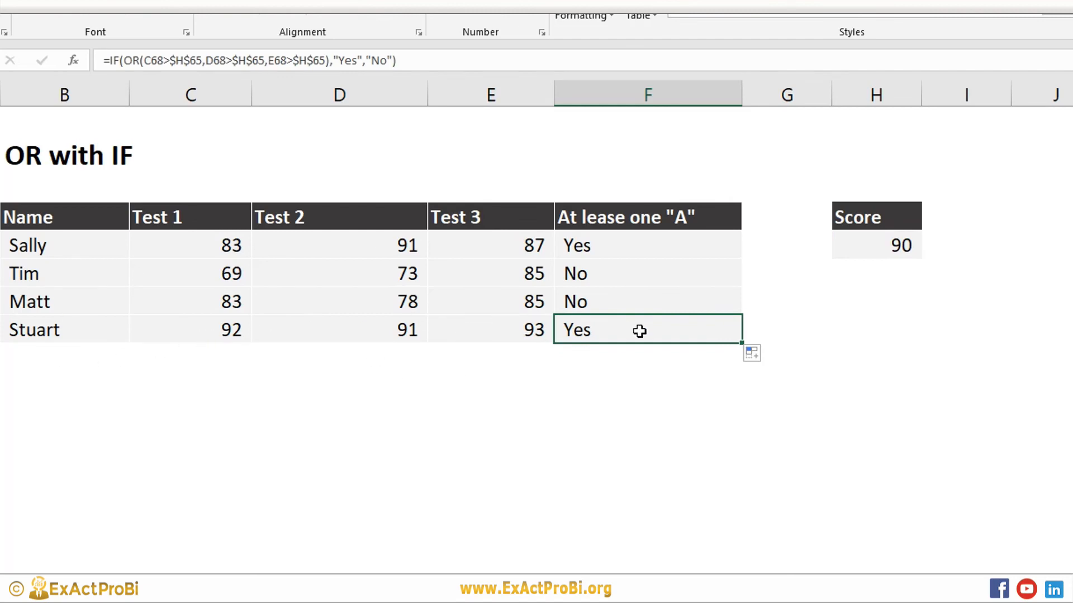
Step: Review the results in column F and inspect the cell references of the F66 formula without changing it
drag(595, 251, 585, 302)
click(581, 277)
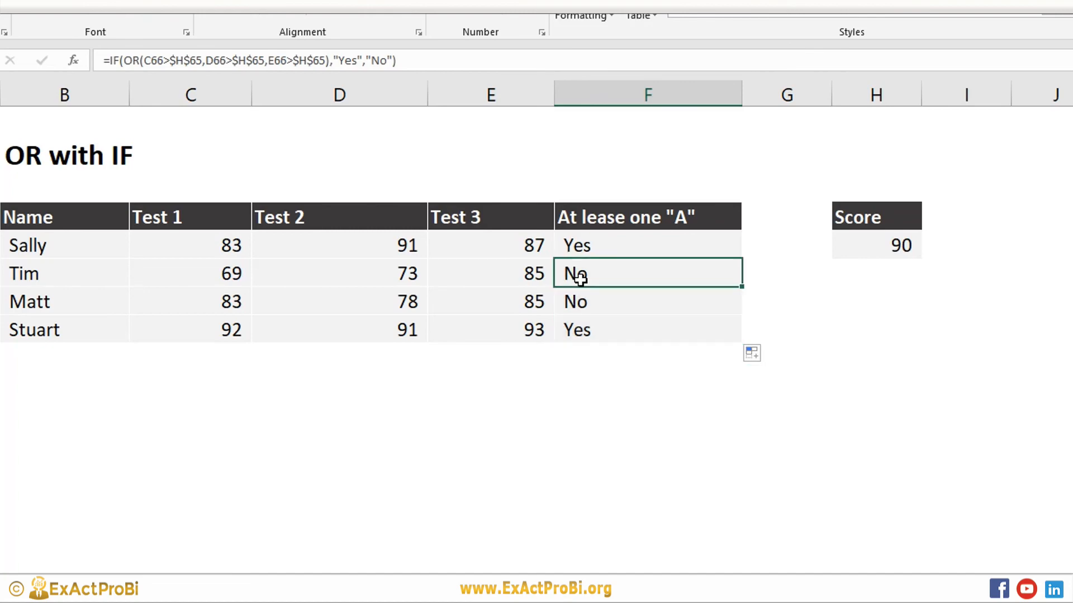
key(F2)
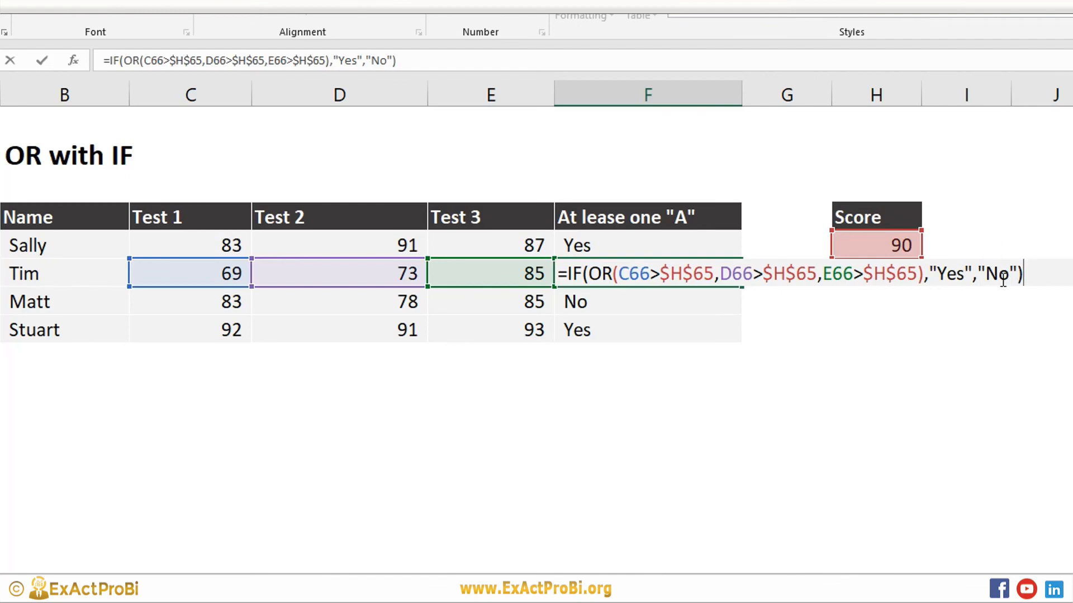
key(ctrl+Return)
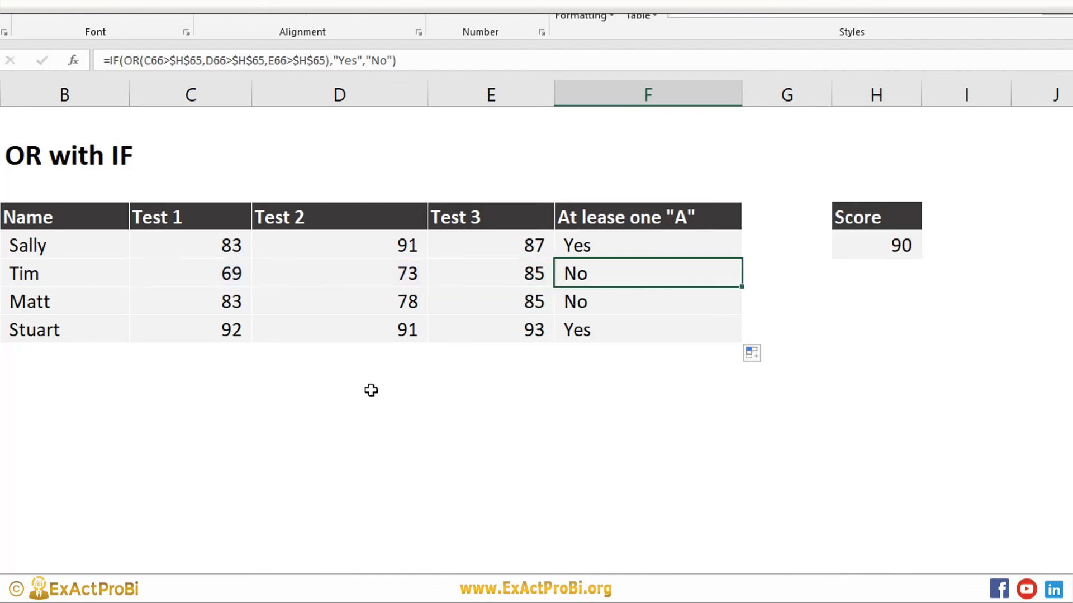